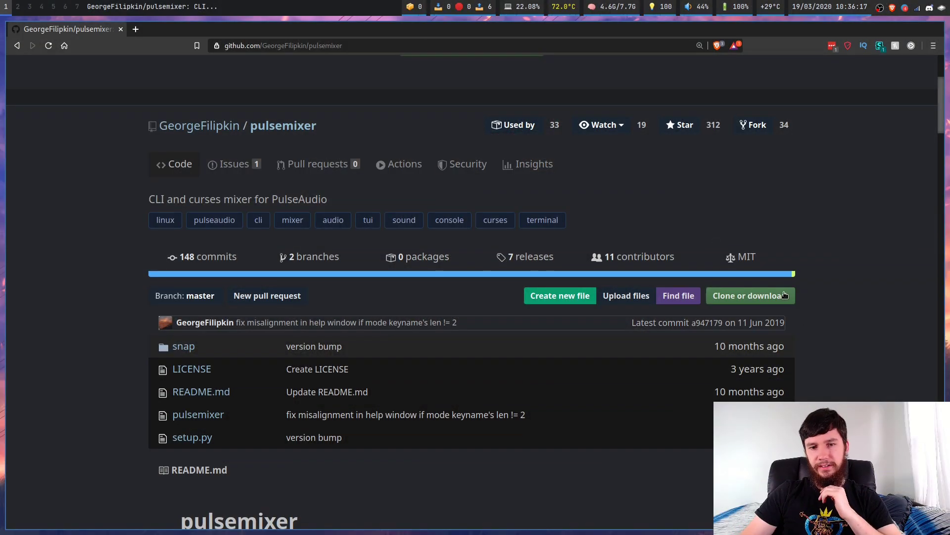
Scroll the pulsemixer README down to Installation, showing the curl and pip commands, and clear the selection.
scroll(667, 298, down, 2)
scroll(667, 302, down, 3)
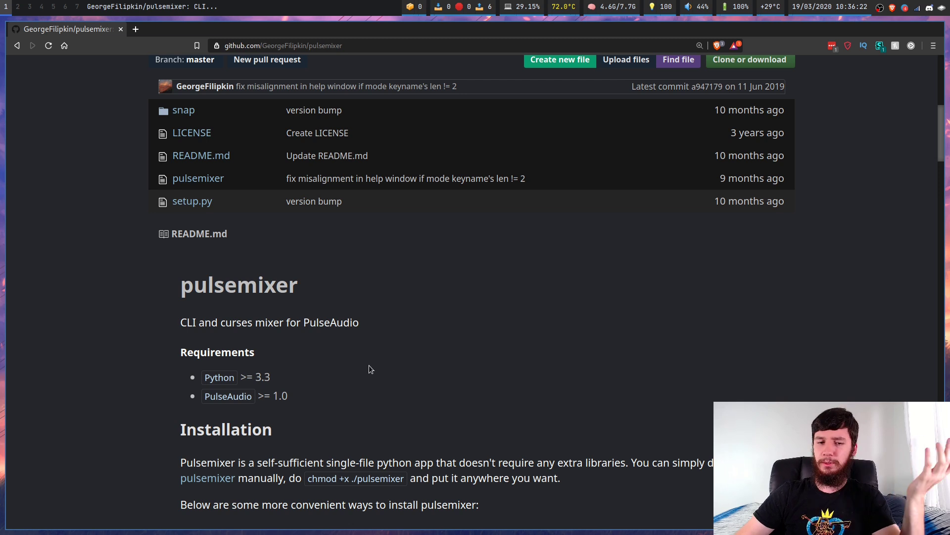
scroll(375, 390, down, 3)
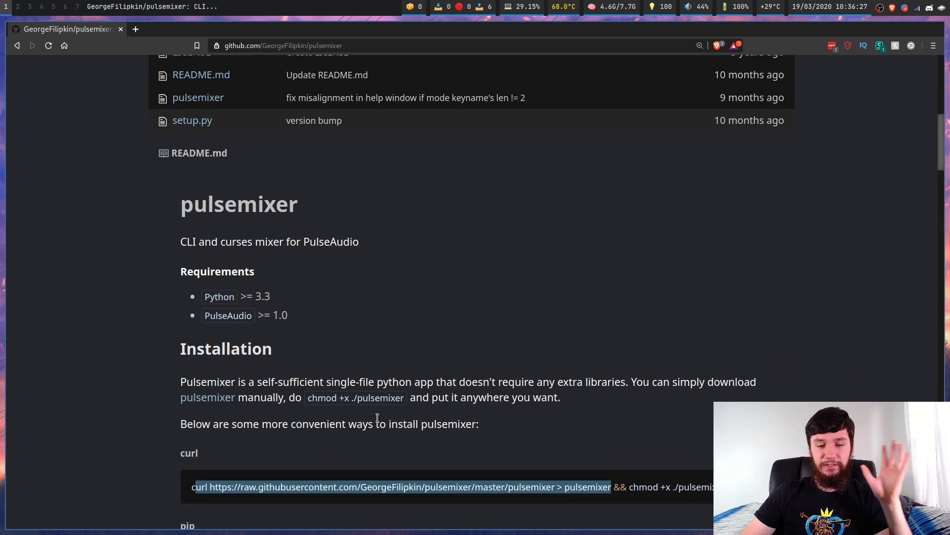
click(412, 397)
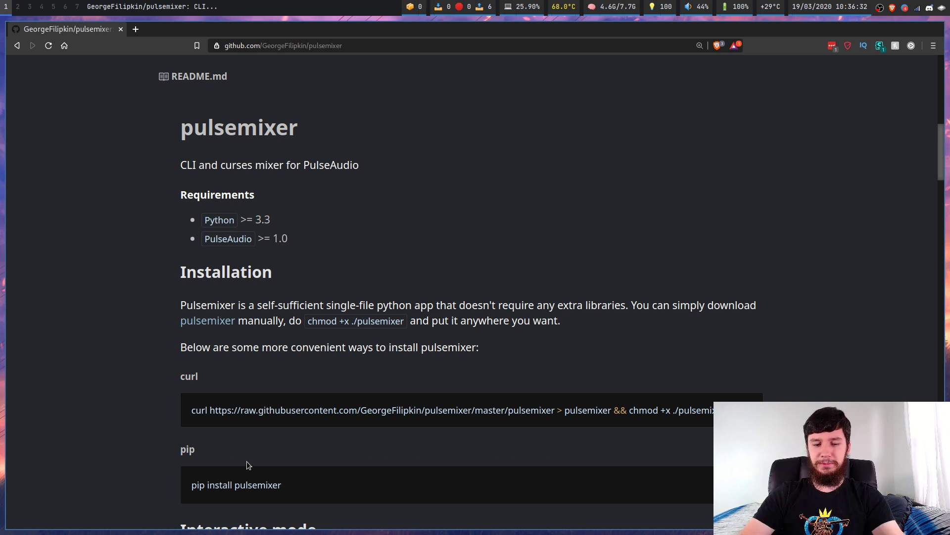
In a new enlarged terminal, run sudo pacman -S pulsemixer and decline reinstalling 1.5.0-2.
key(super+Return)
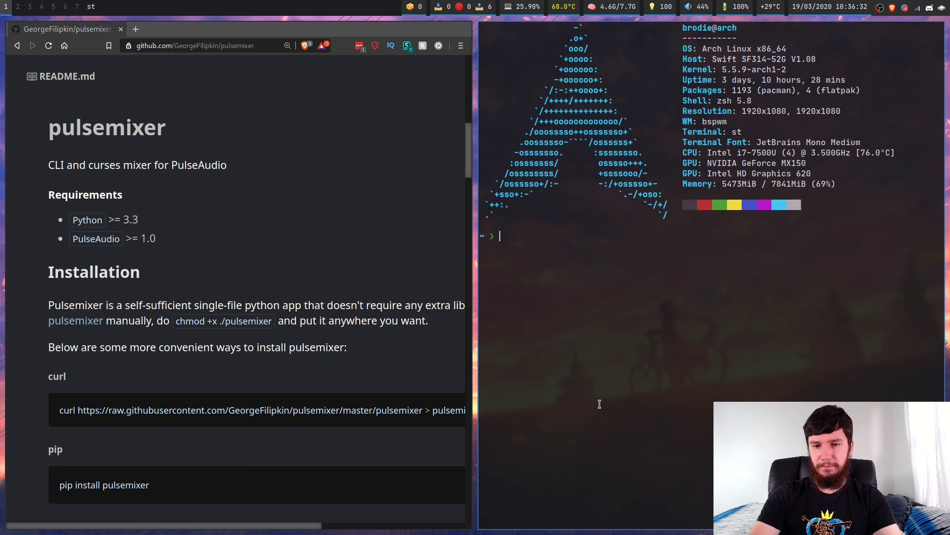
key(ctrl+shift+Page_Up)
text(sud)
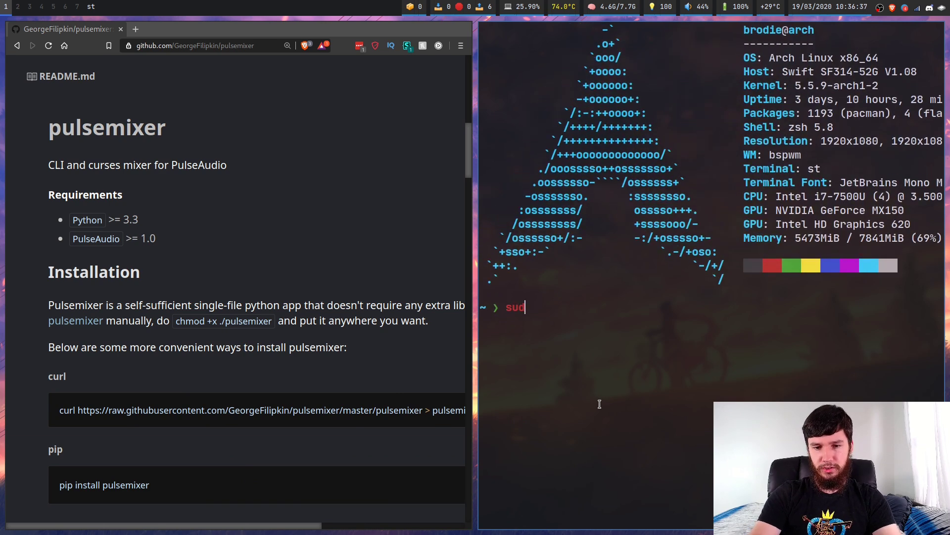
text(o pacman )
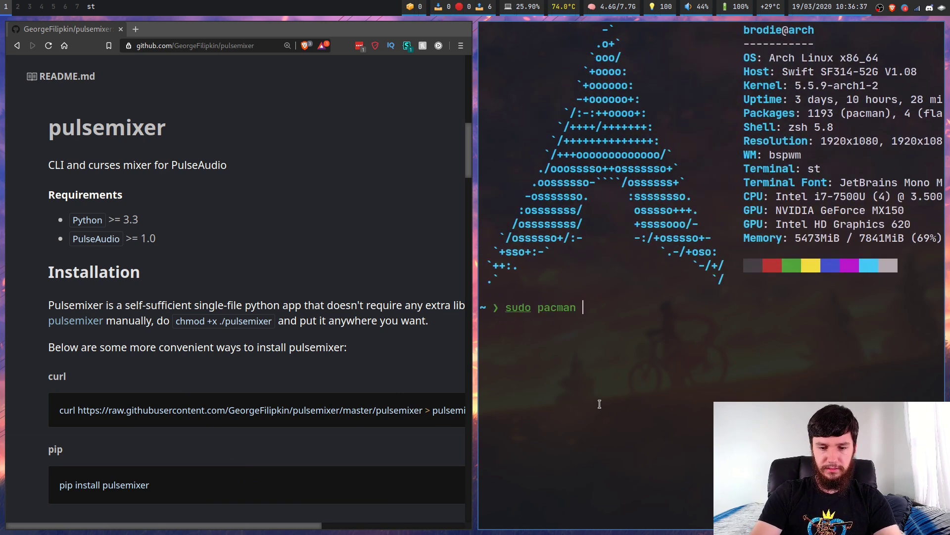
text(-S pulsemixer)
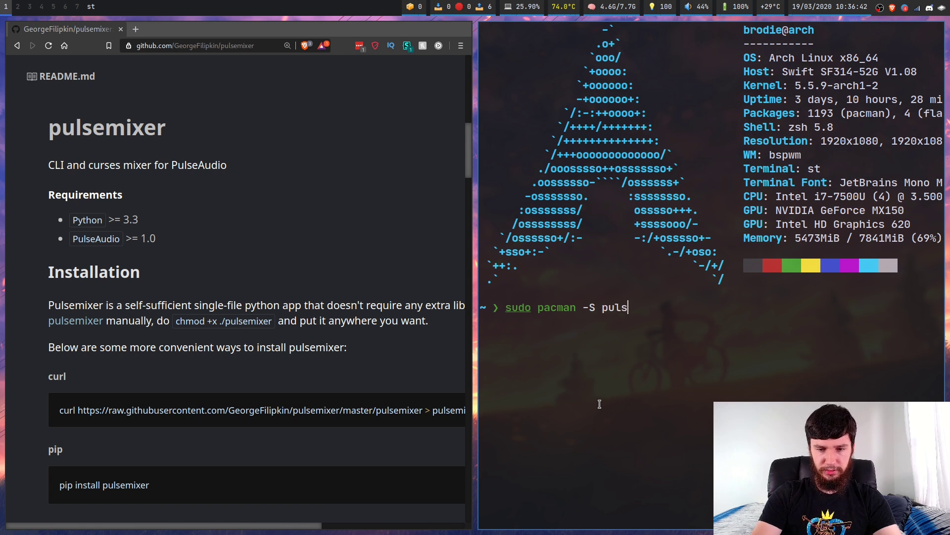
key(Return)
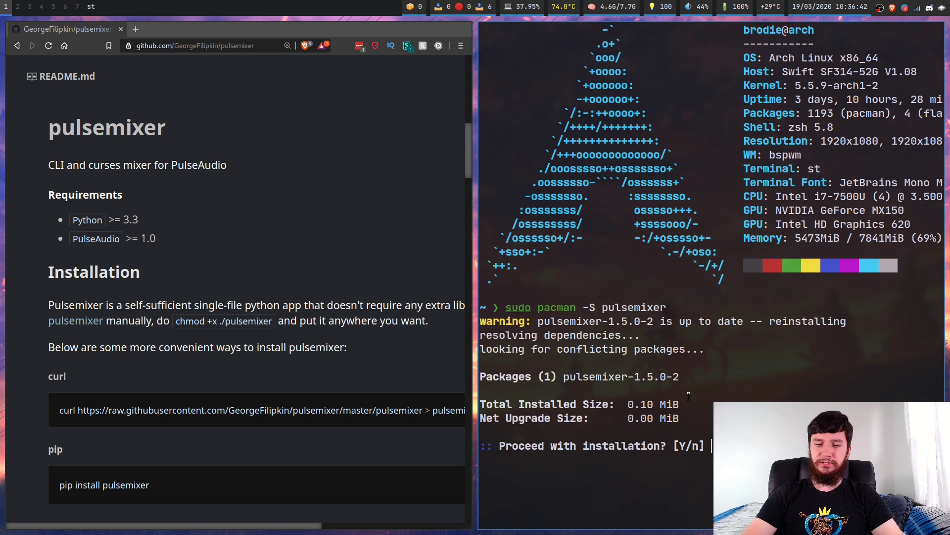
text(n)
key(Return)
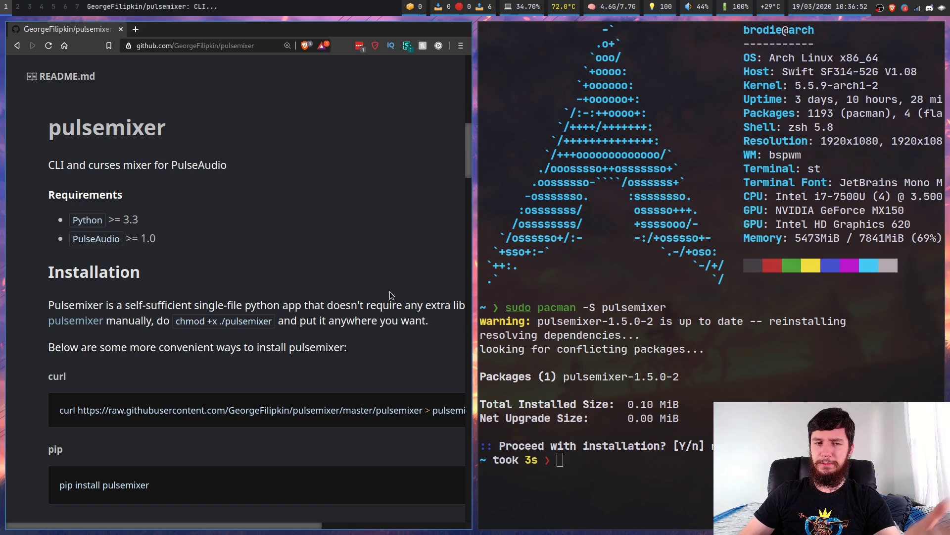
Close the terminal, scroll the README to the Interactive controls list, then open a fresh terminal.
key(super+w)
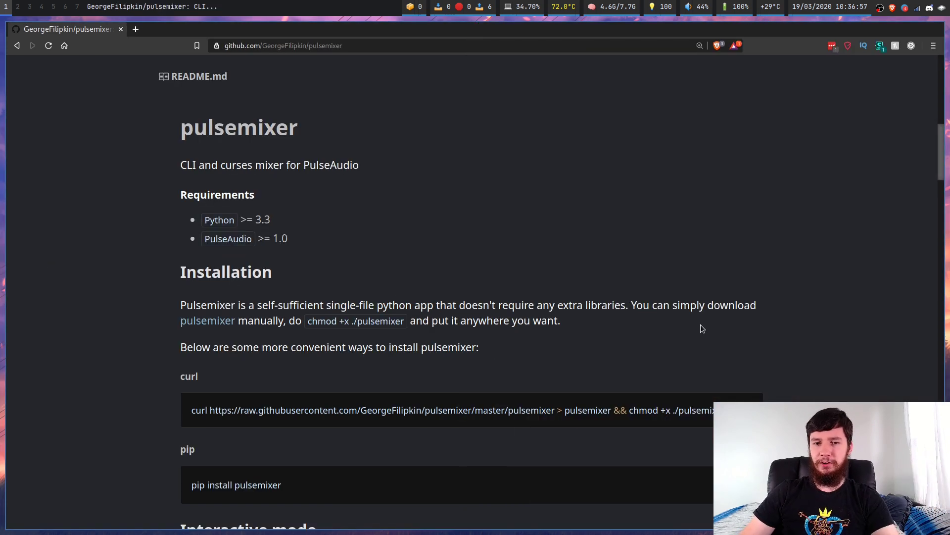
scroll(699, 327, down, 4)
scroll(736, 349, down, 4)
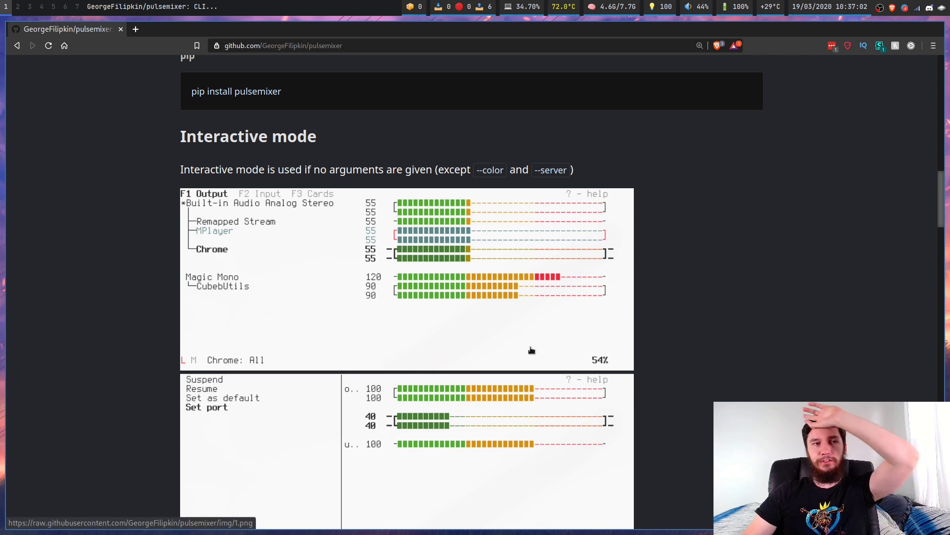
scroll(426, 295, down, 10)
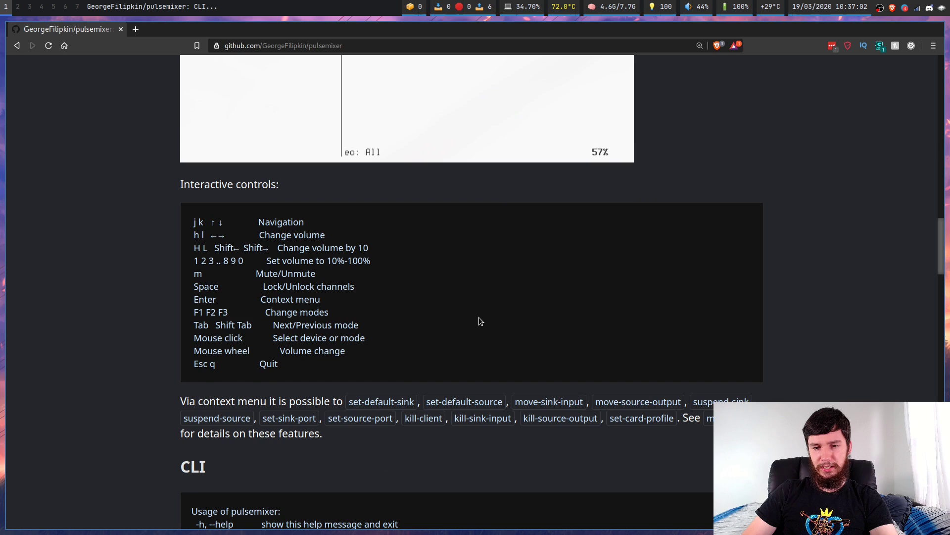
scroll(712, 274, up, 2)
key(super+Return)
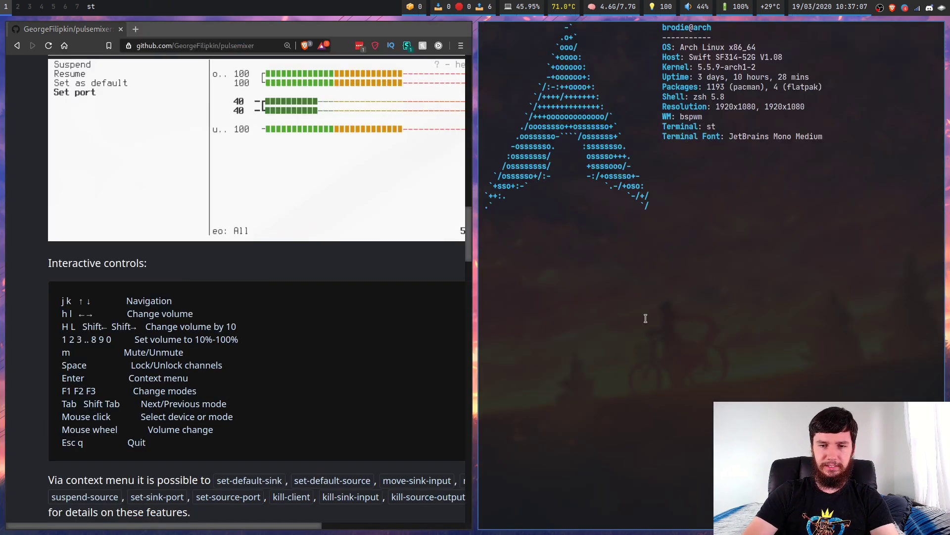
Launch pulsemixer in an enlarged terminal, briefly opening and quitting a second pulsemixer pane.
text(pul)
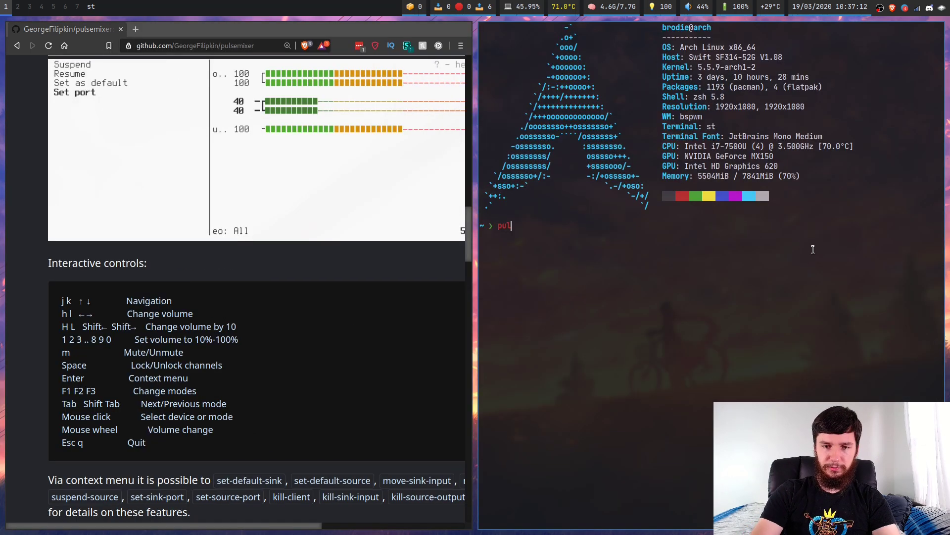
text(se)
key(ctrl+shift+Page_Up)
key(ctrl+shift+Page_Up)
key(ctrl+shift+Page_Up)
key(ctrl+shift+Page_Up)
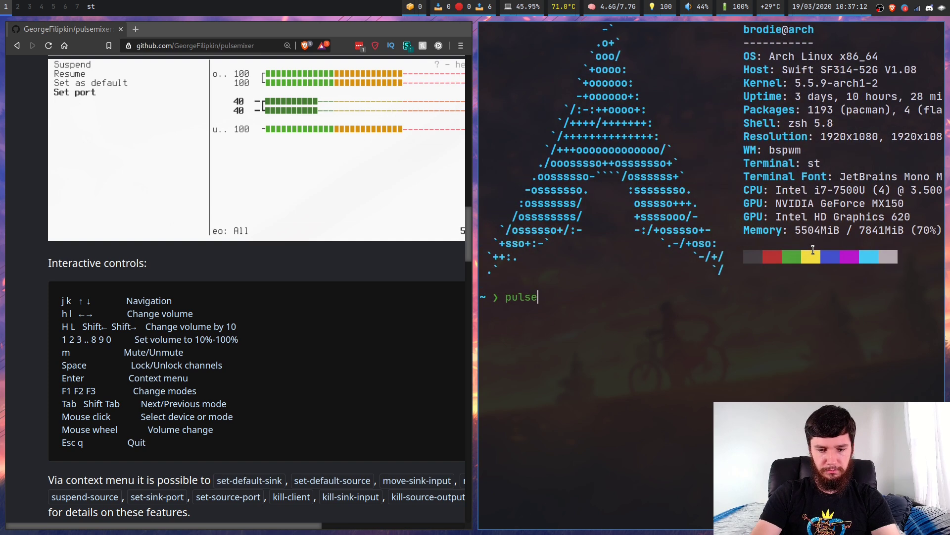
text(mixer)
key(Return)
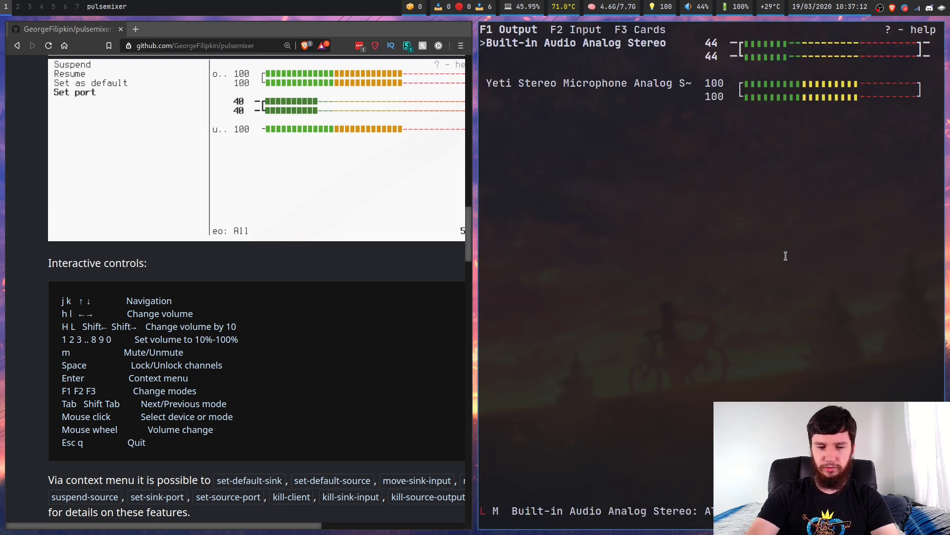
key(super+F4)
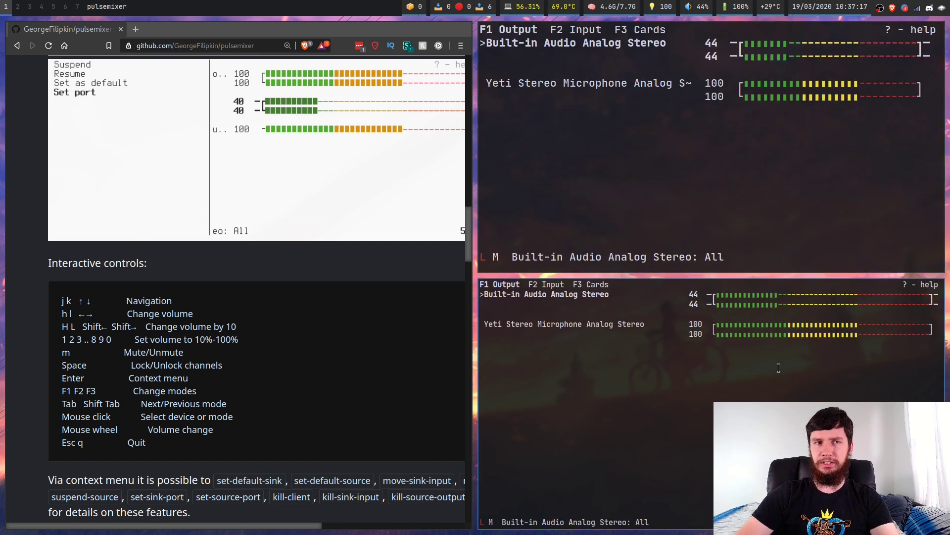
key(q)
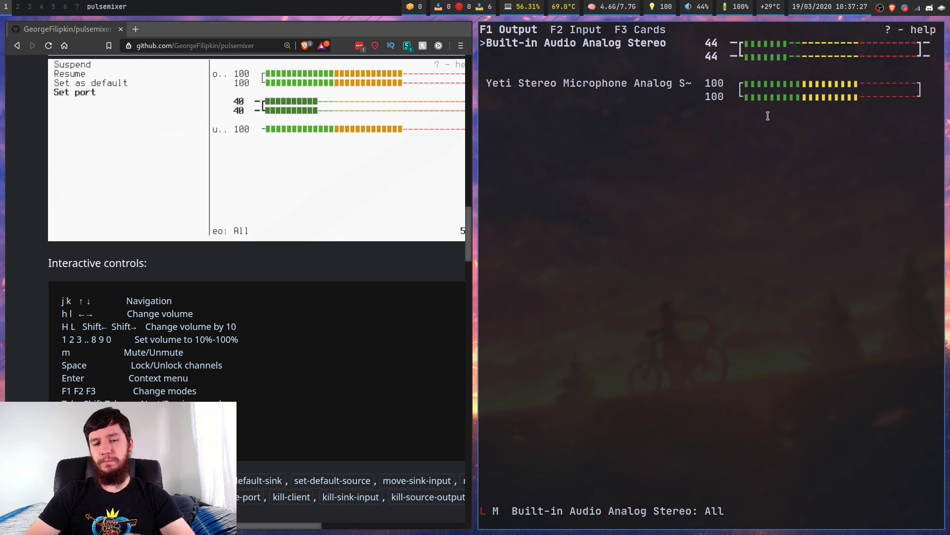
scroll(362, 119, down, 4)
scroll(362, 119, up, 1)
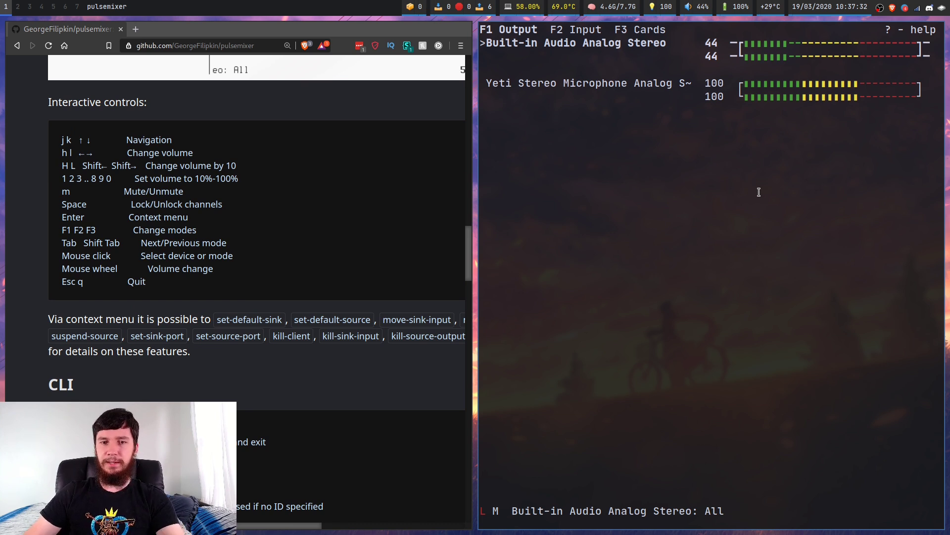
Switch between views with F2 and F3, ending on Input sources showing Yeti and Logitech C920.
key(F2)
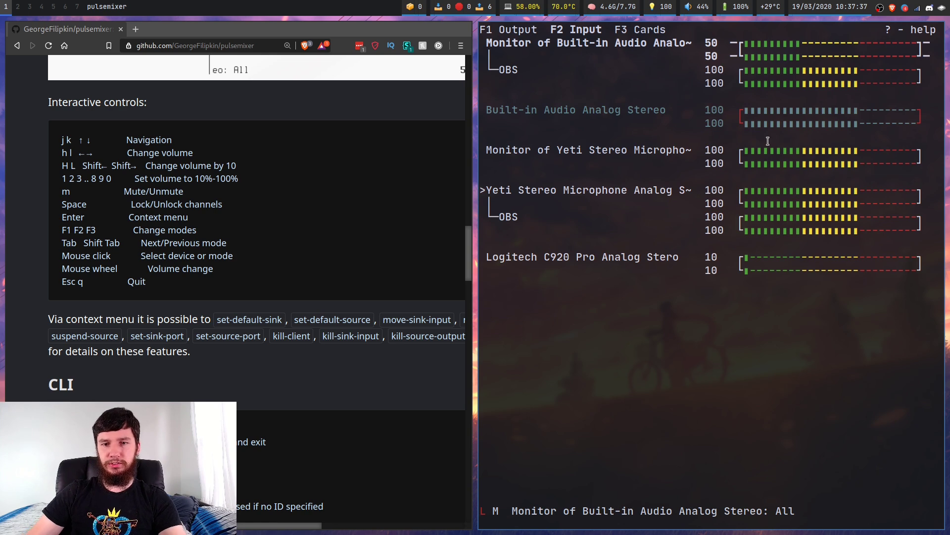
key(F3)
key(F2)
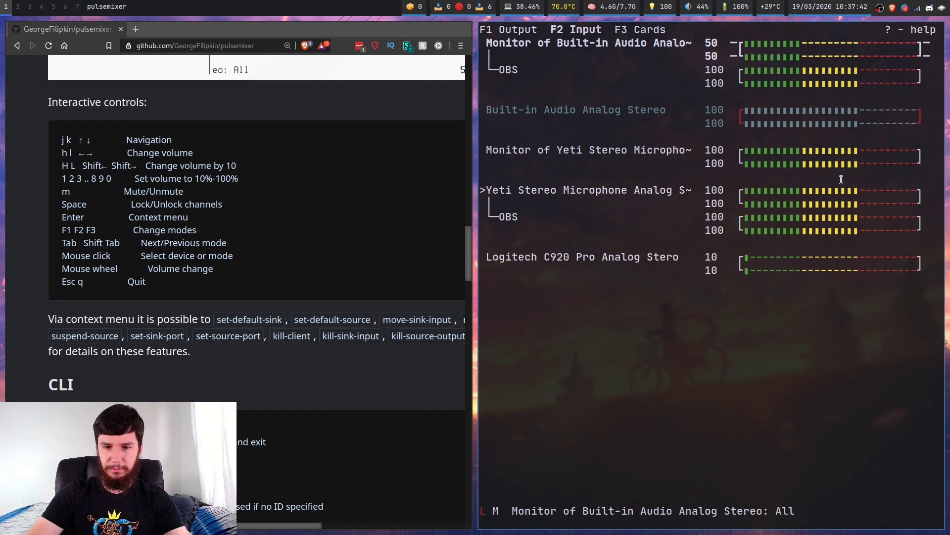
key(super+Return)
text(pamix)
key(Return)
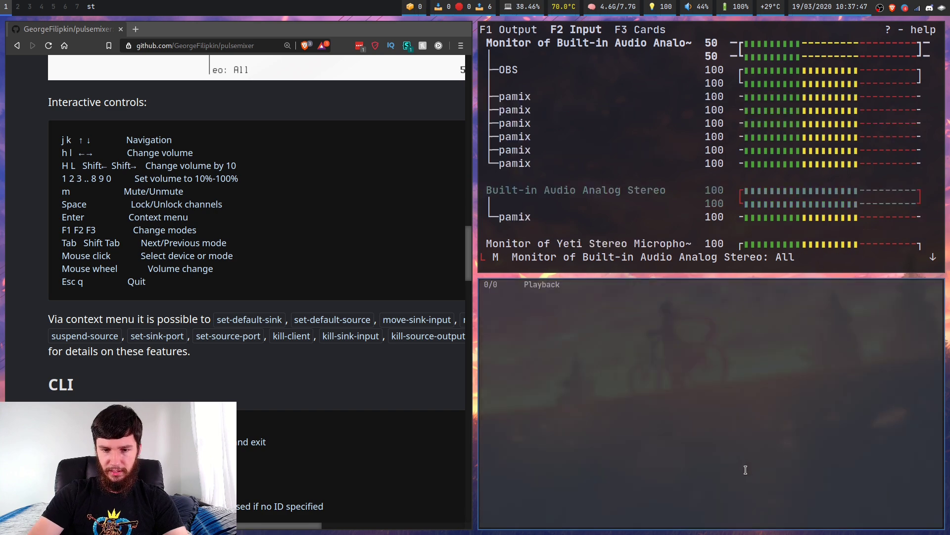
key(Tab)
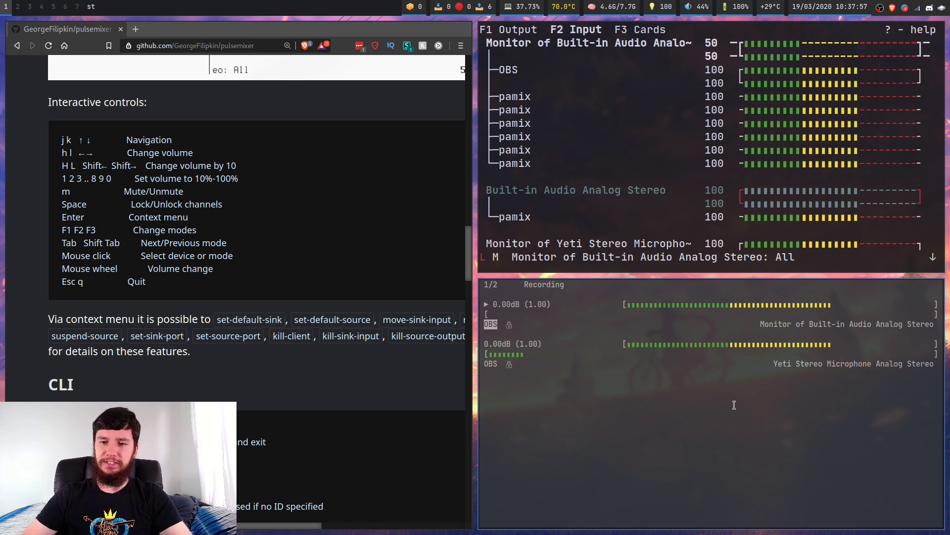
key(q)
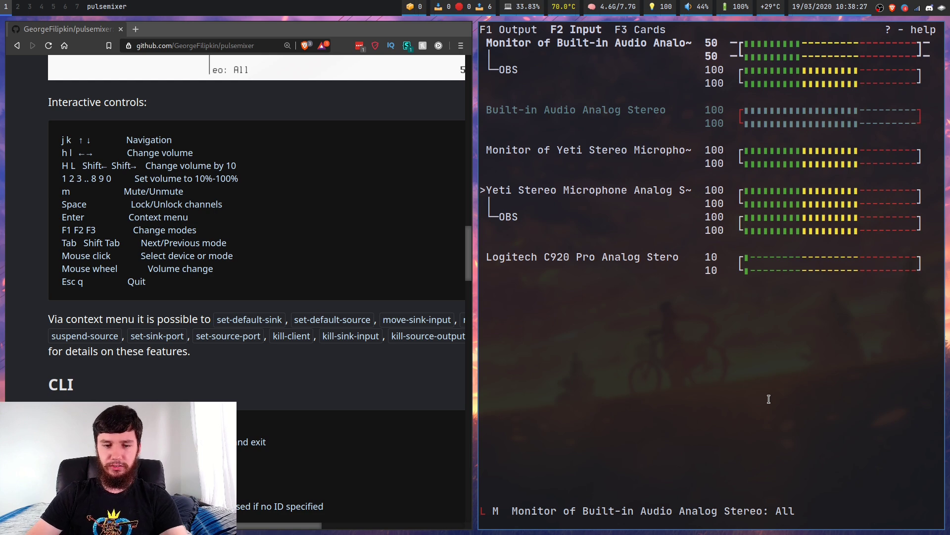
Cycle through the Output, Input and Cards views with F1–F3 and Shift+Tab, then close the neofetch window.
key(F1)
key(F2)
key(F3)
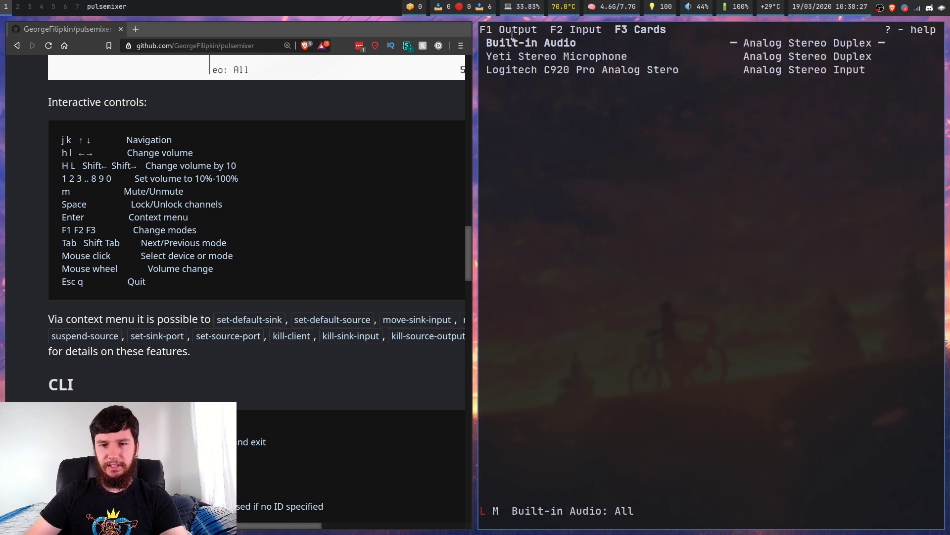
key(F1)
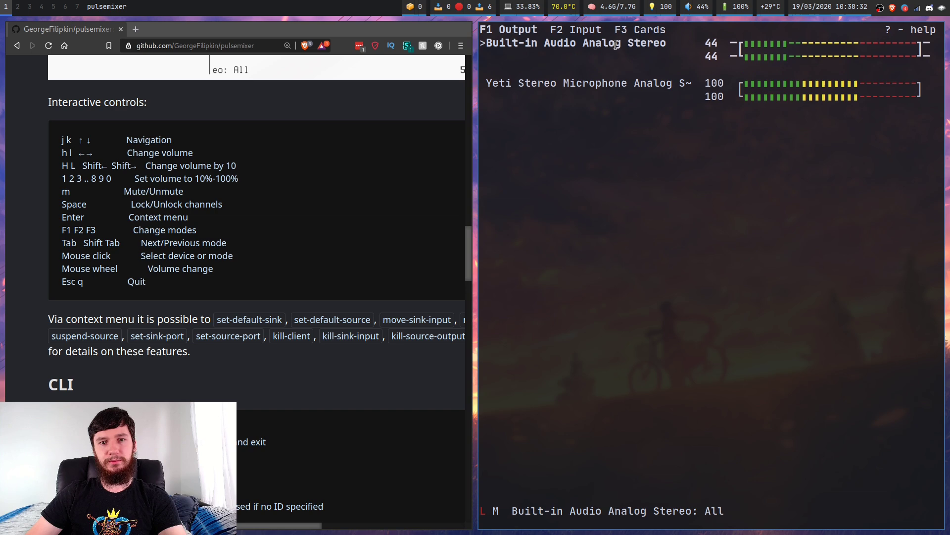
key(F2)
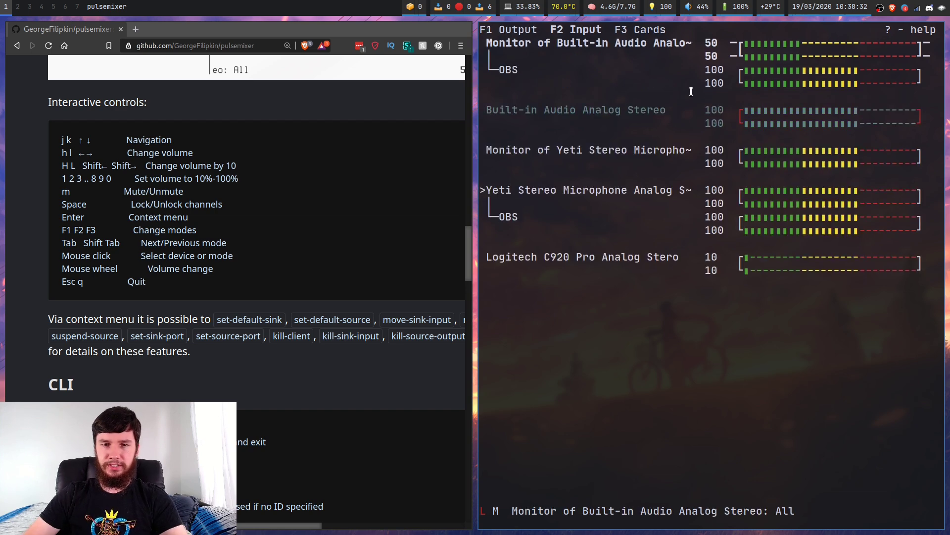
key(F3)
key(F1)
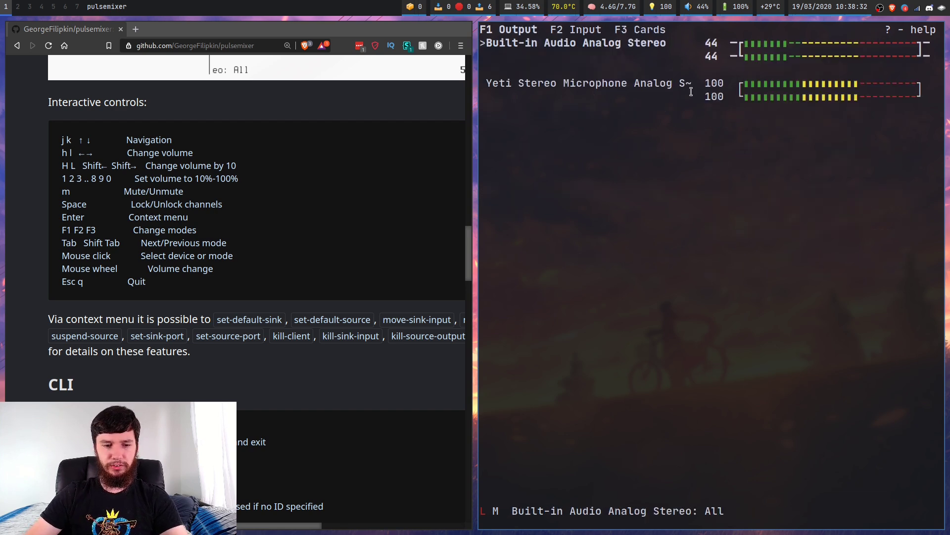
key(shift+Tab)
key(shift+Tab)
key(shift+Tab)
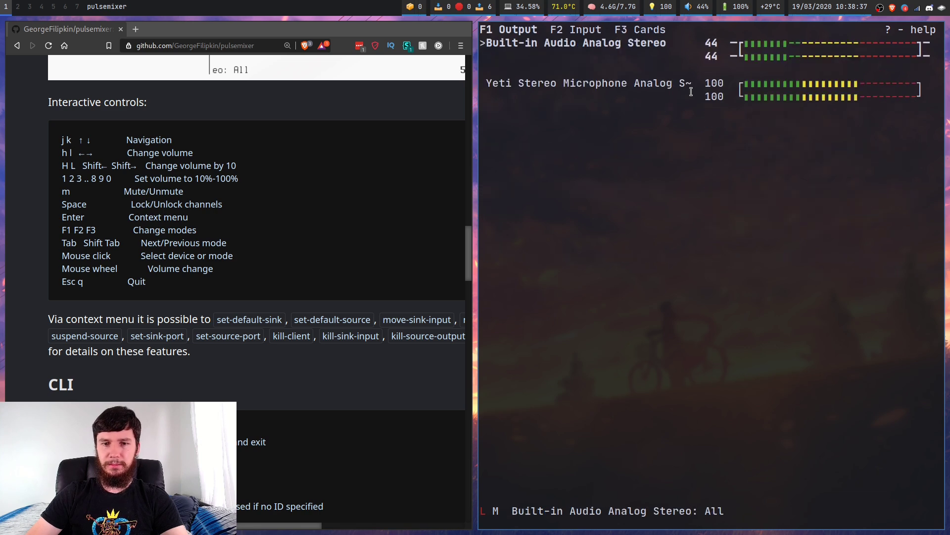
key(super+Return)
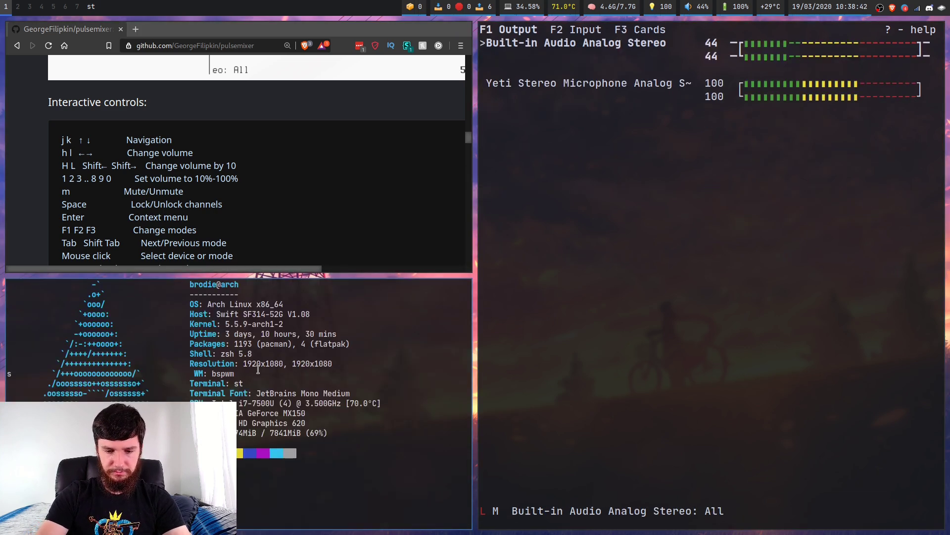
key(super+q)
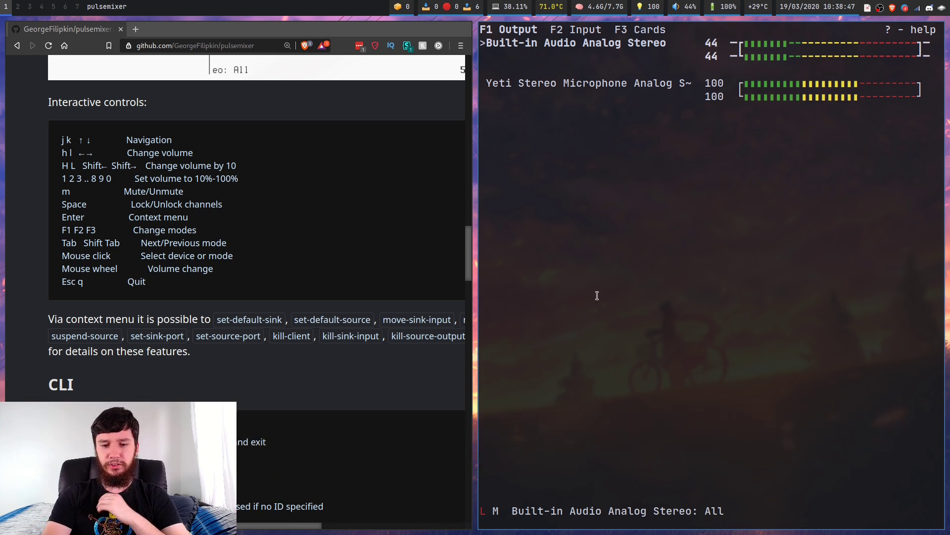
Move between Built-in Audio and Yeti with j/k, and nudge Built-in Audio's volume with h/l.
key(j)
key(k)
key(j)
key(k)
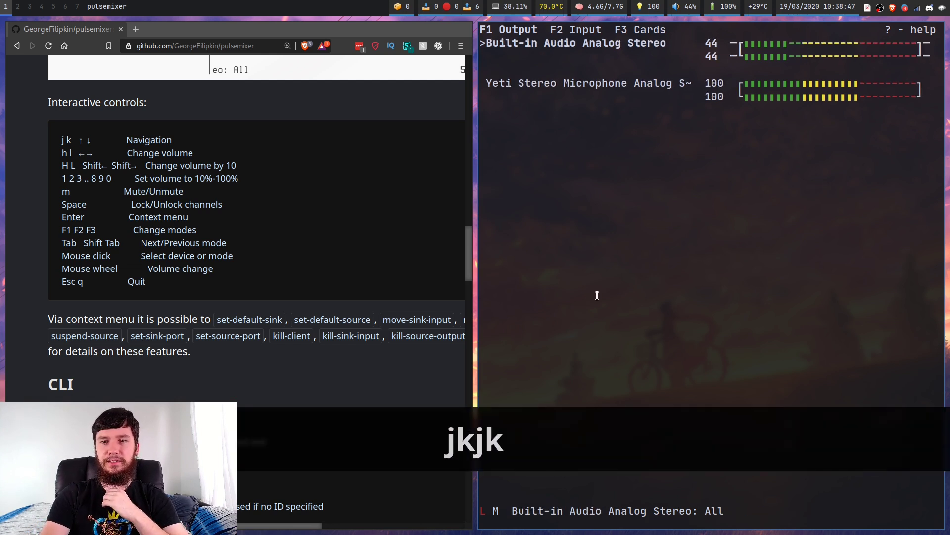
key(l)
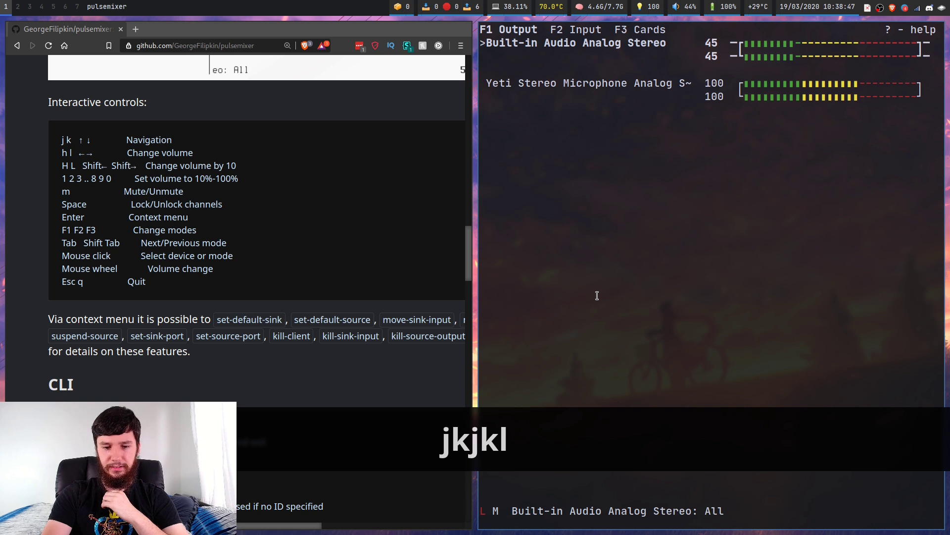
key(h)
key(l)
key(h)
key(l)
key(h)
key(l)
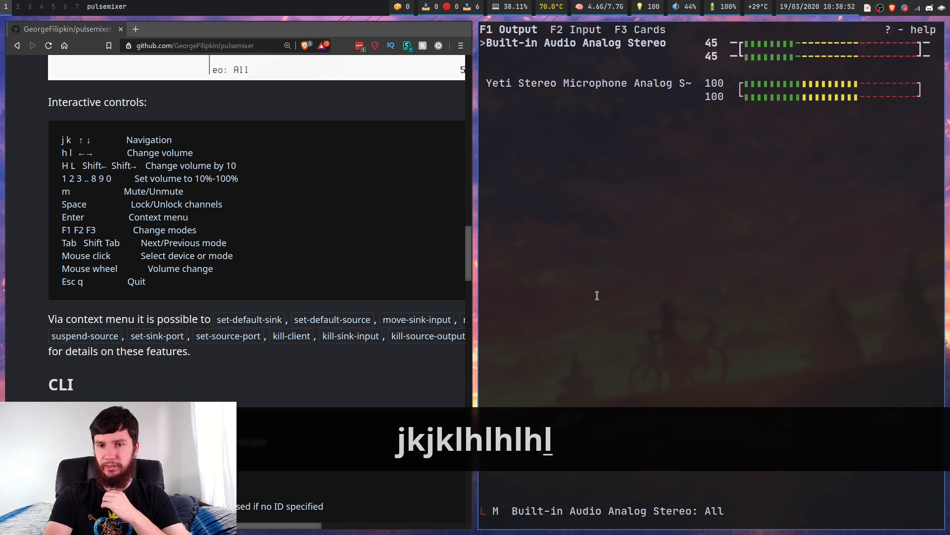
key(l)
key(h)
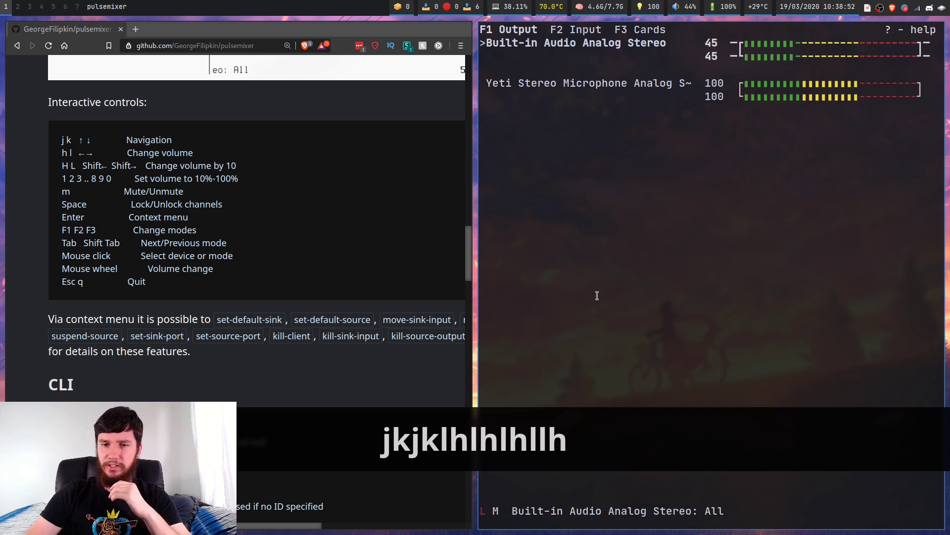
Move between Yeti and Built-in Audio with the arrow keys, ending on Built-in Audio at 42.
key(Down)
key(Up)
key(Down)
key(Up)
key(Down)
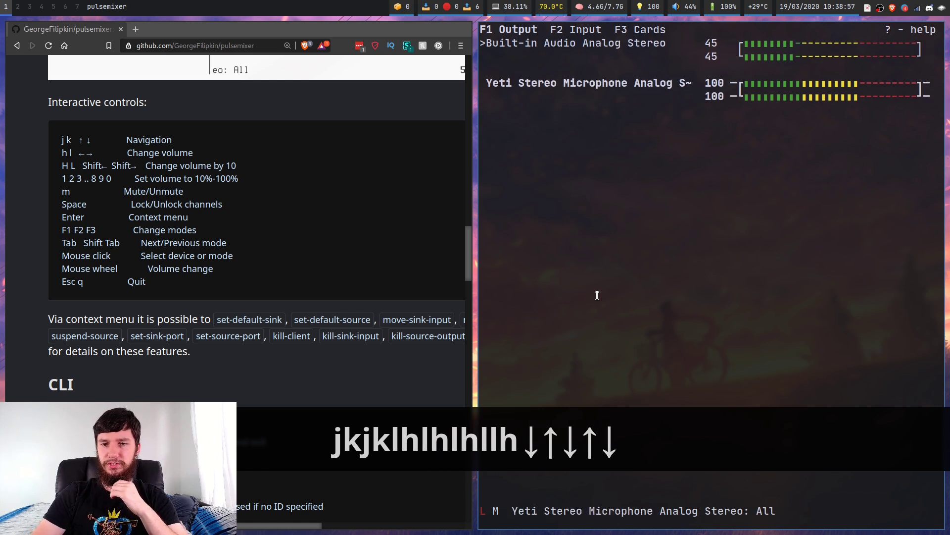
key(Up)
scroll(646, 67, down, 3)
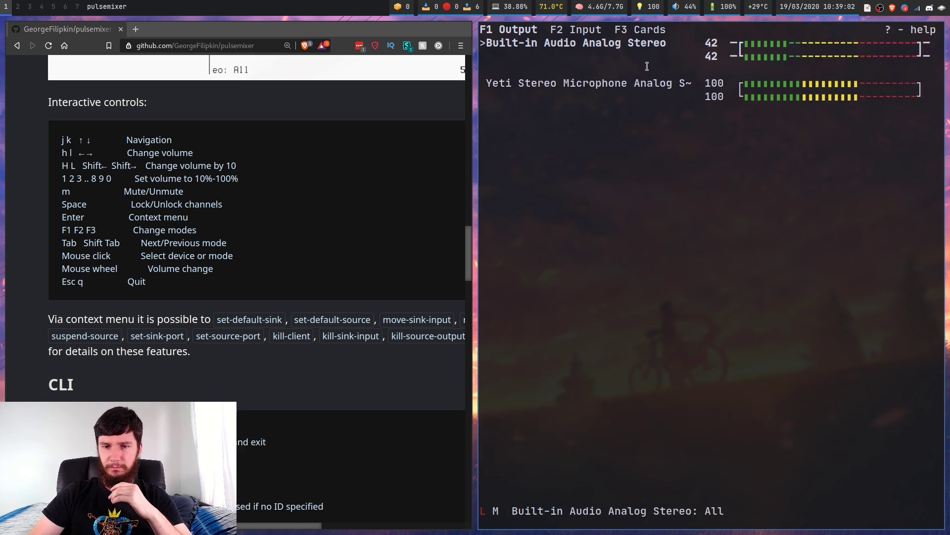
scroll(647, 65, up, 3)
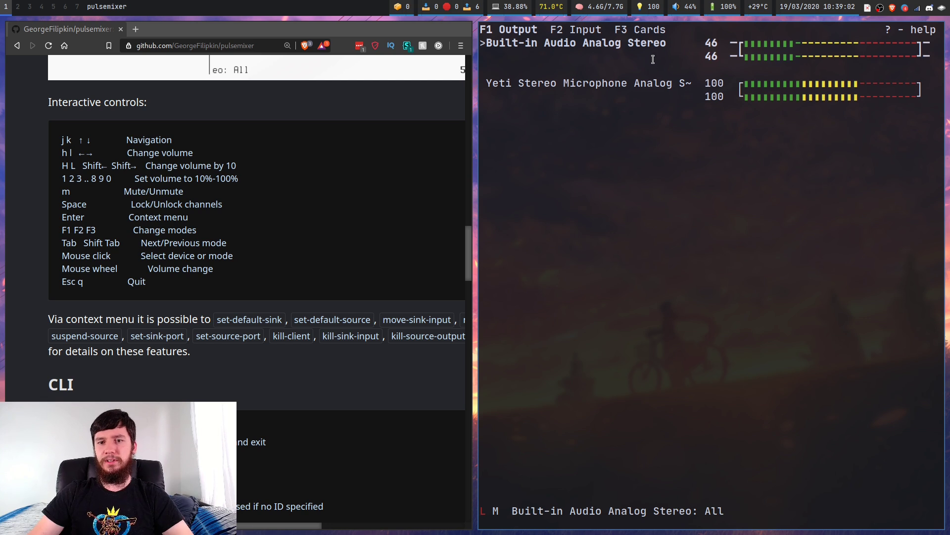
scroll(677, 65, down, 6)
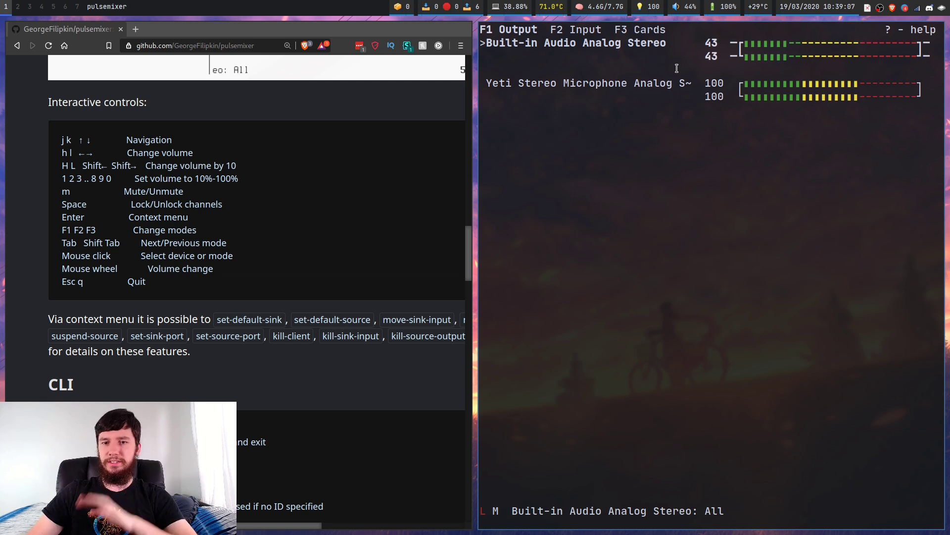
click(698, 87)
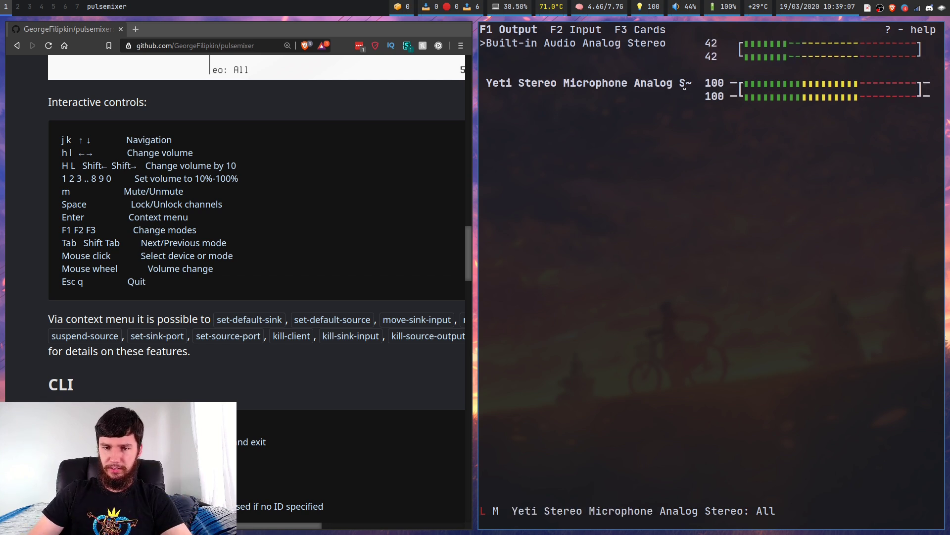
click(621, 44)
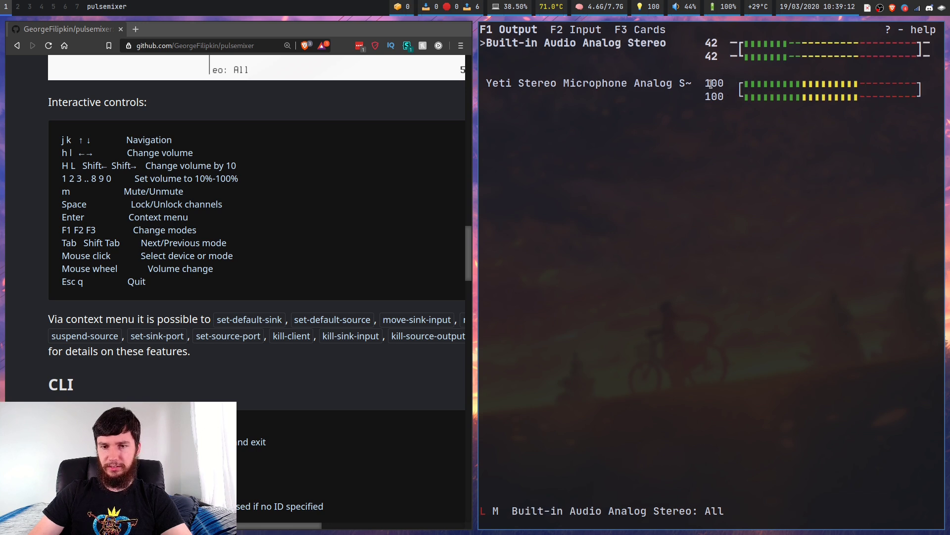
click(710, 84)
click(684, 50)
click(682, 82)
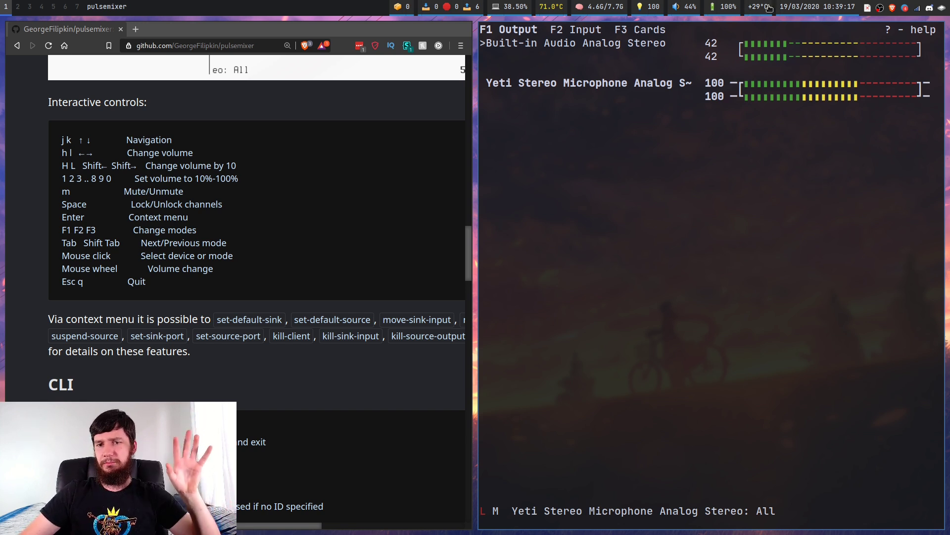
click(715, 49)
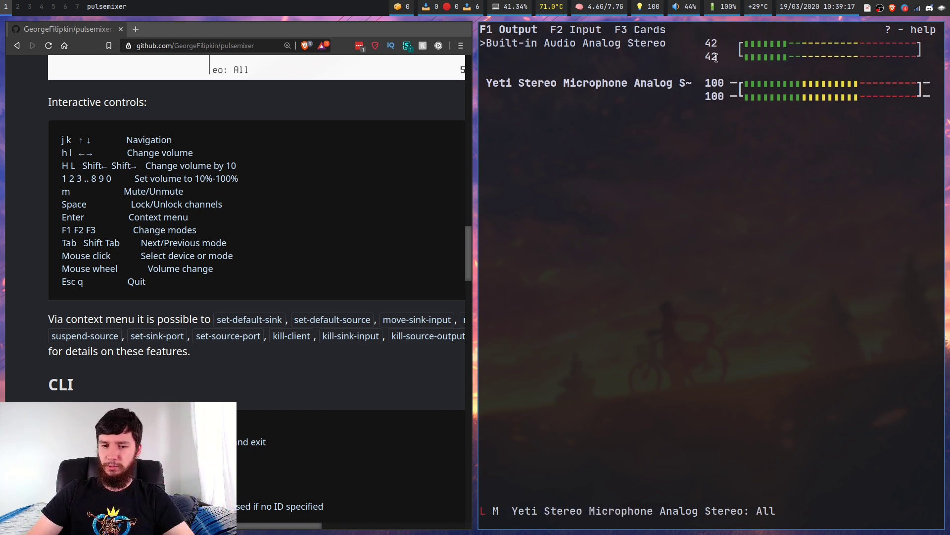
click(717, 56)
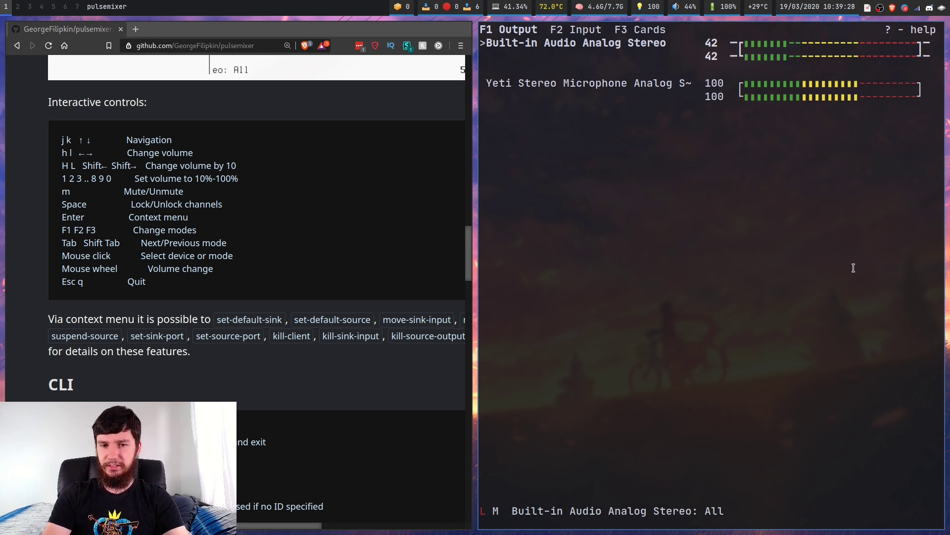
Select the Yeti device and choose Set as default from its action menu.
click(923, 84)
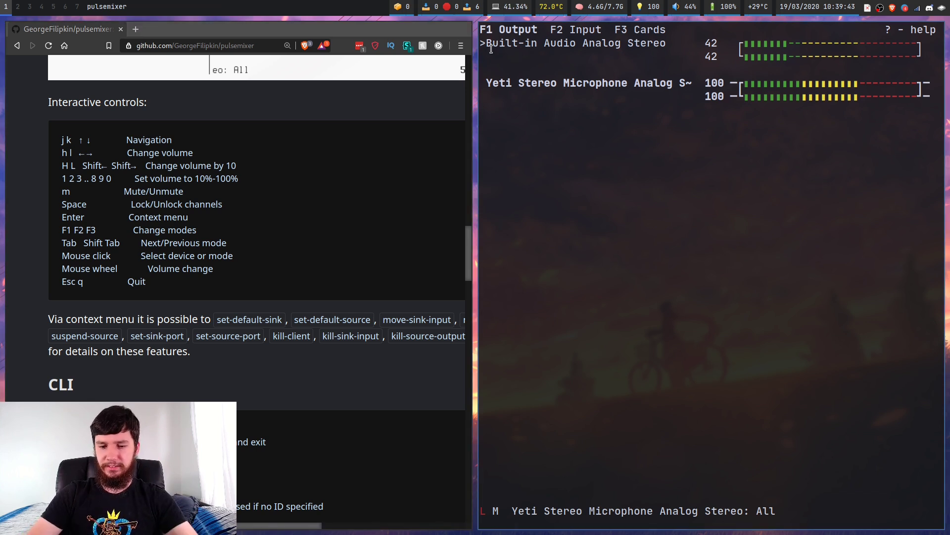
key(k)
key(j)
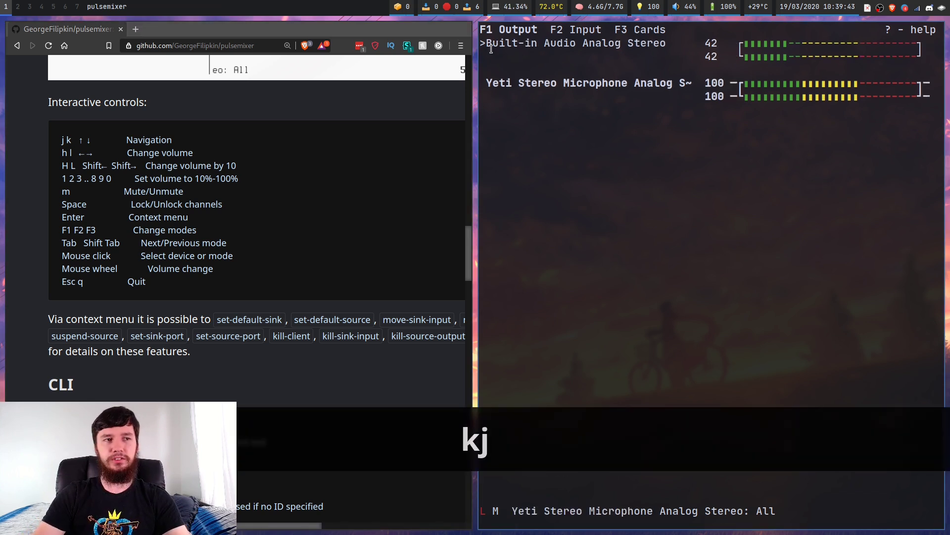
key(Return)
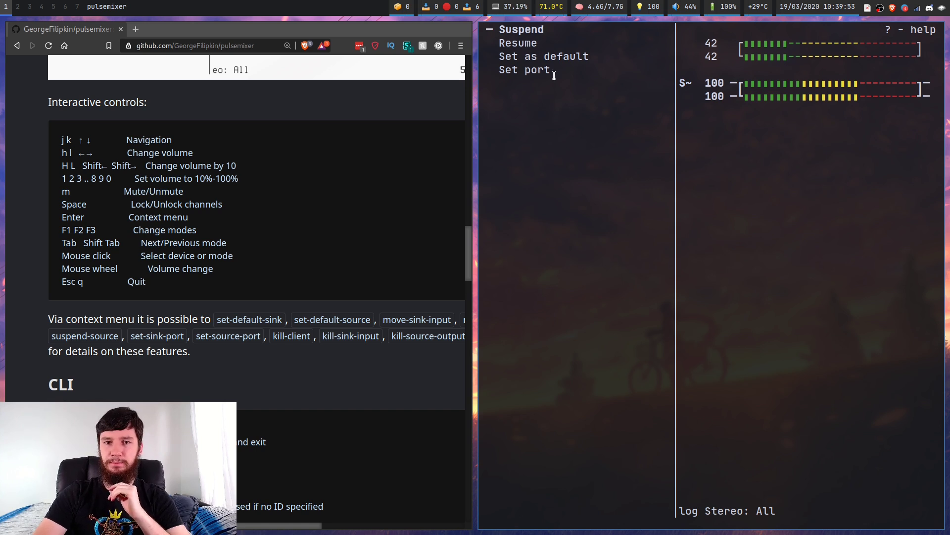
key(j)
key(j)
key(Return)
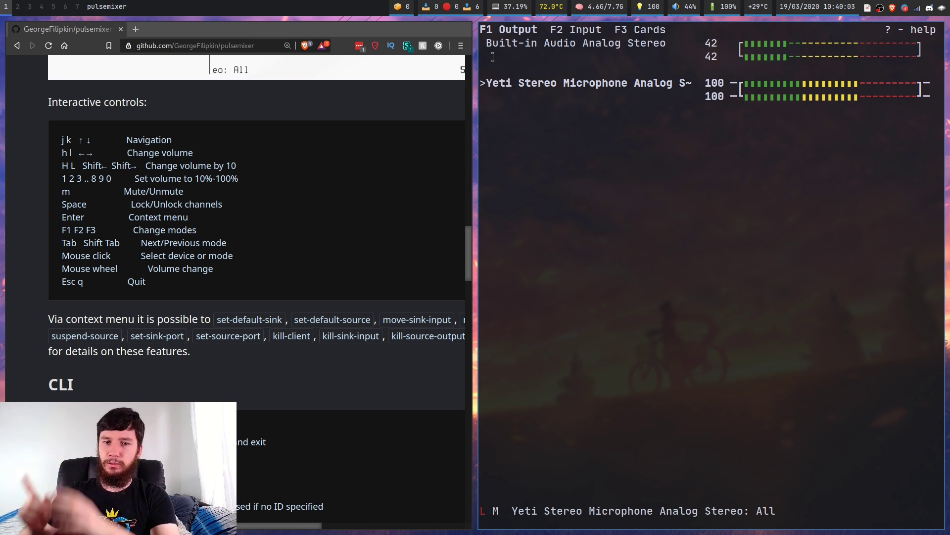
Make Built-in Audio Analog Stereo the default output again via Set as default.
key(k)
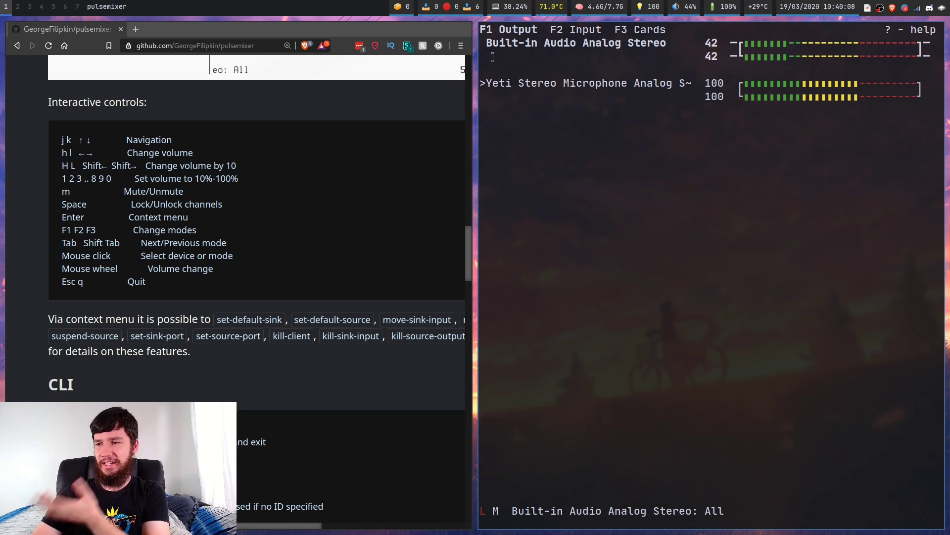
key(Return)
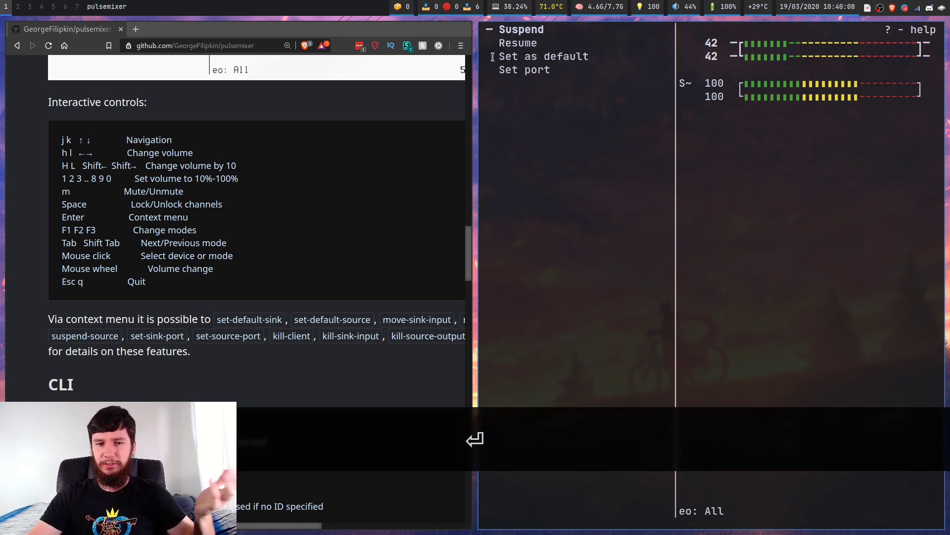
key(j)
key(j)
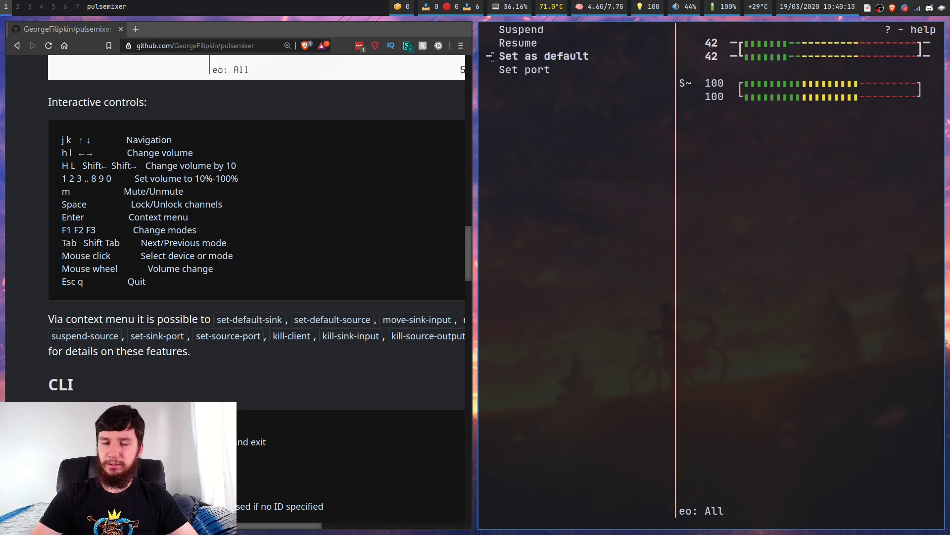
key(Return)
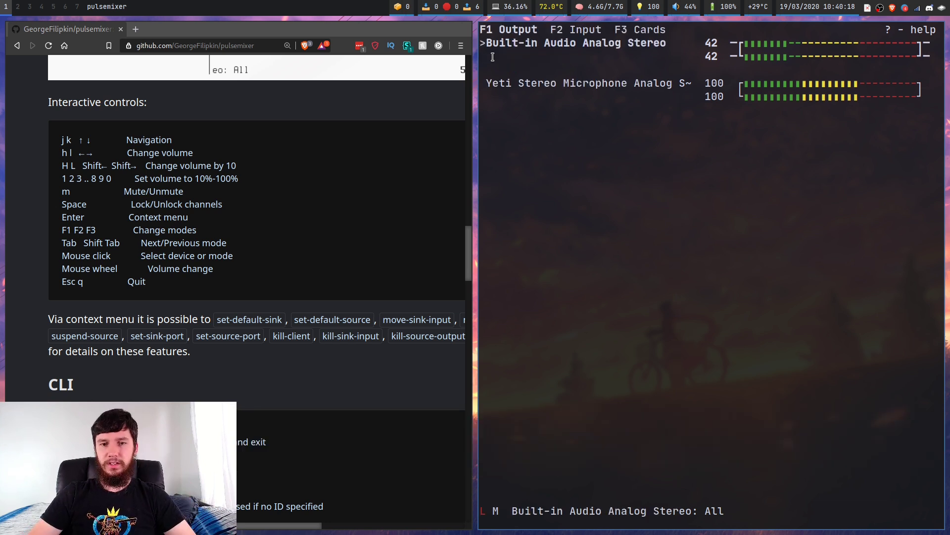
Enlarge the terminal font and set Built-in Audio's output port to Headphones.
key(Return)
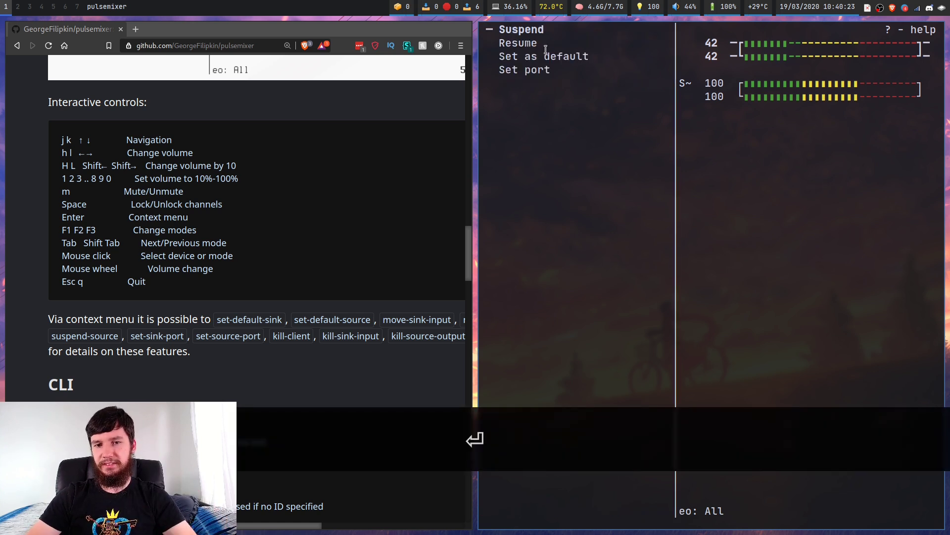
key(j)
key(j)
key(j)
key(Return)
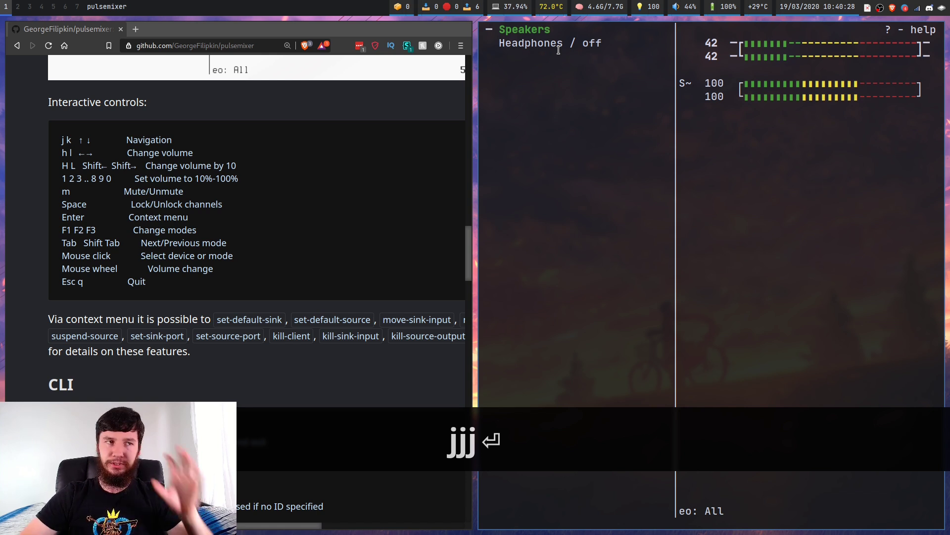
key(alt+equal)
key(alt+equal)
key(alt+equal)
key(alt+equal)
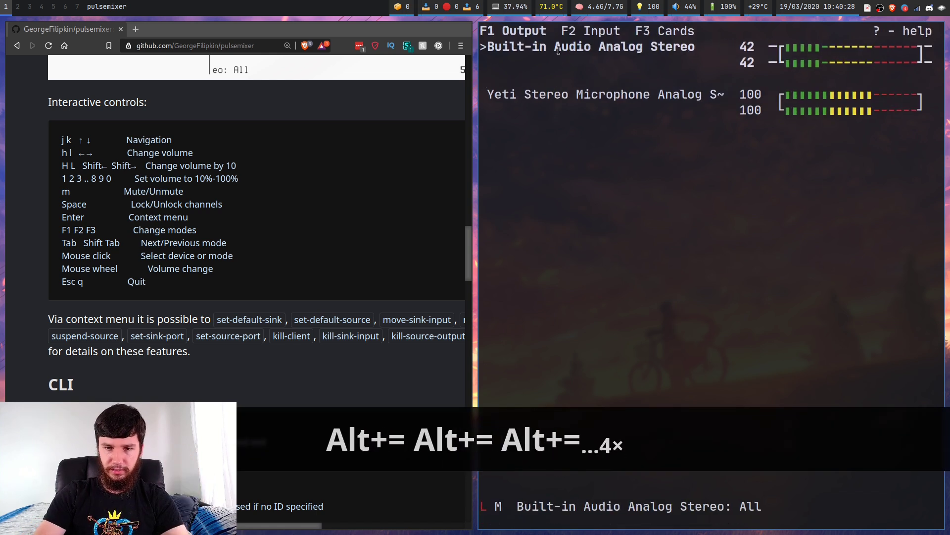
key(Return)
key(j)
key(j)
key(j)
key(Return)
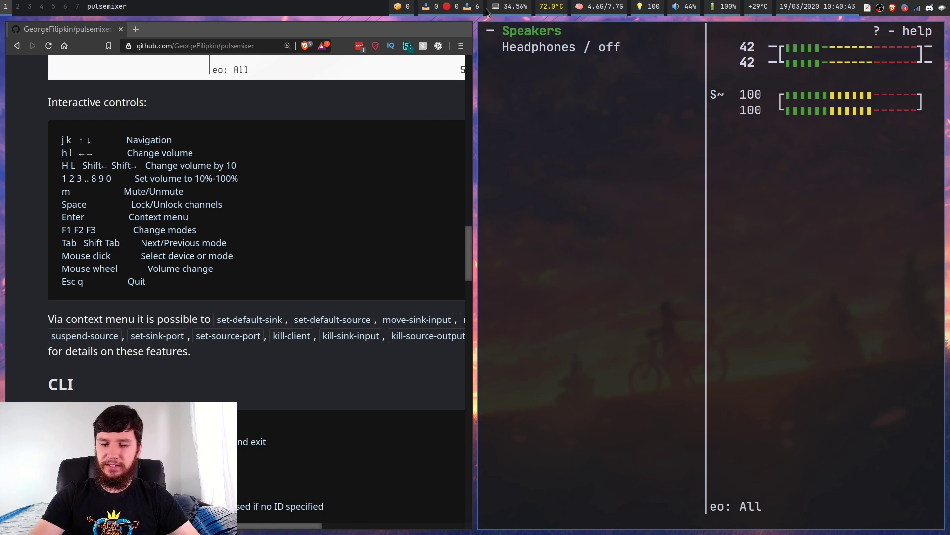
key(j)
key(Return)
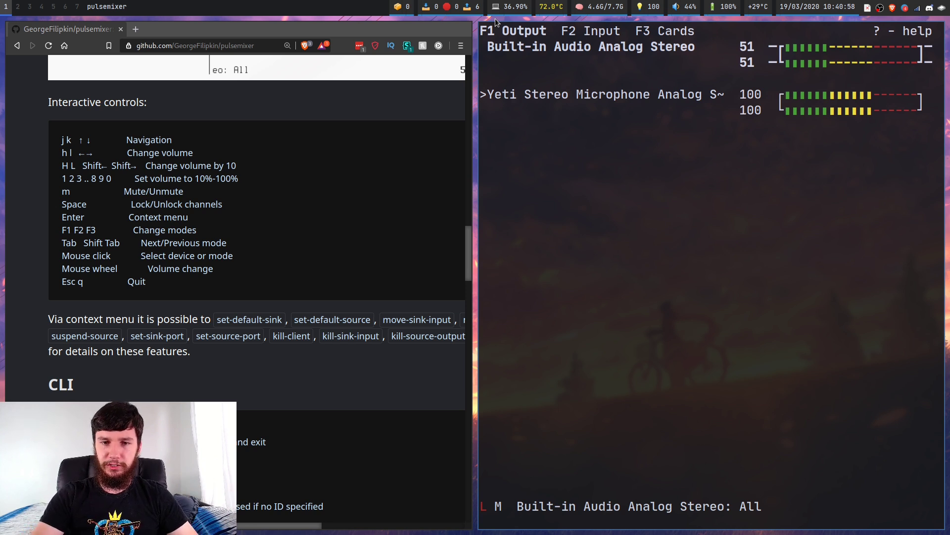
Reopen Built-in Audio's port list and switch the port back to Speakers.
key(j)
key(k)
key(Return)
key(j)
key(j)
key(j)
key(Return)
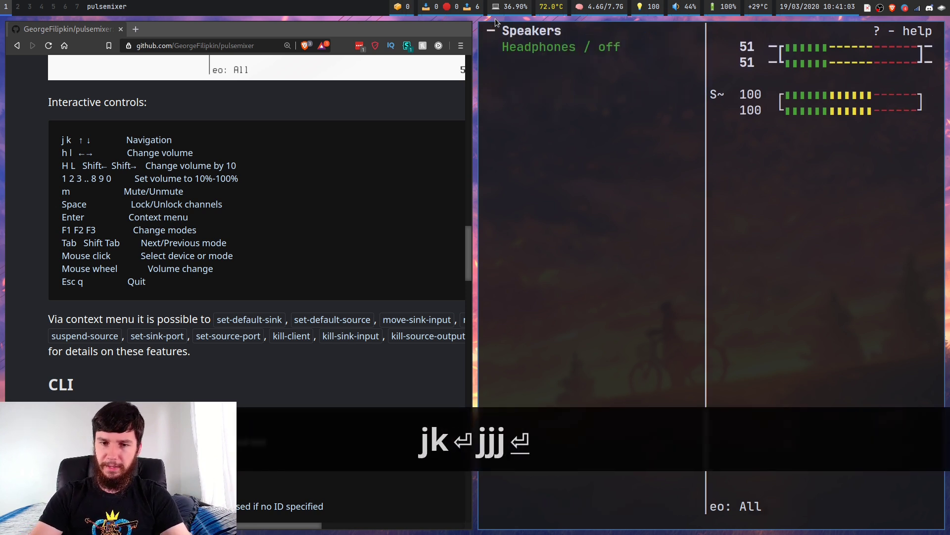
key(j)
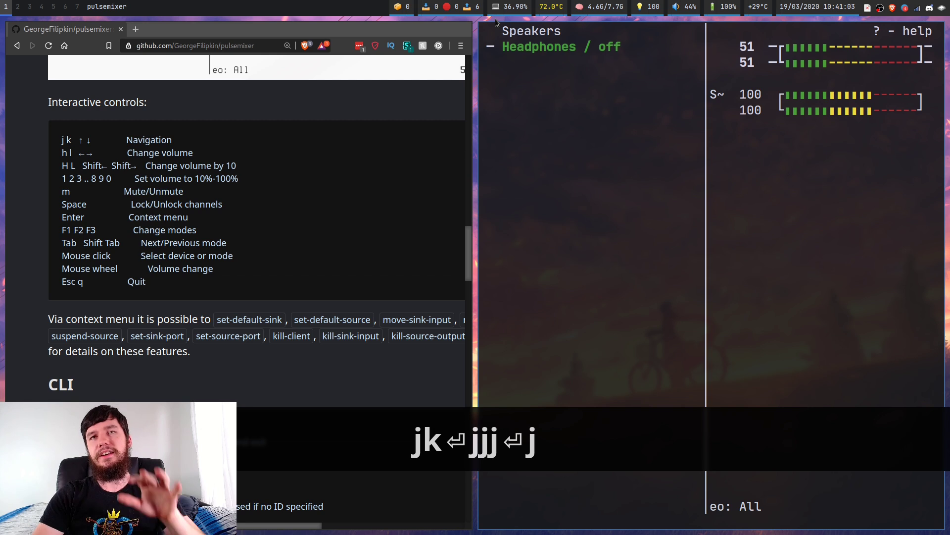
key(k)
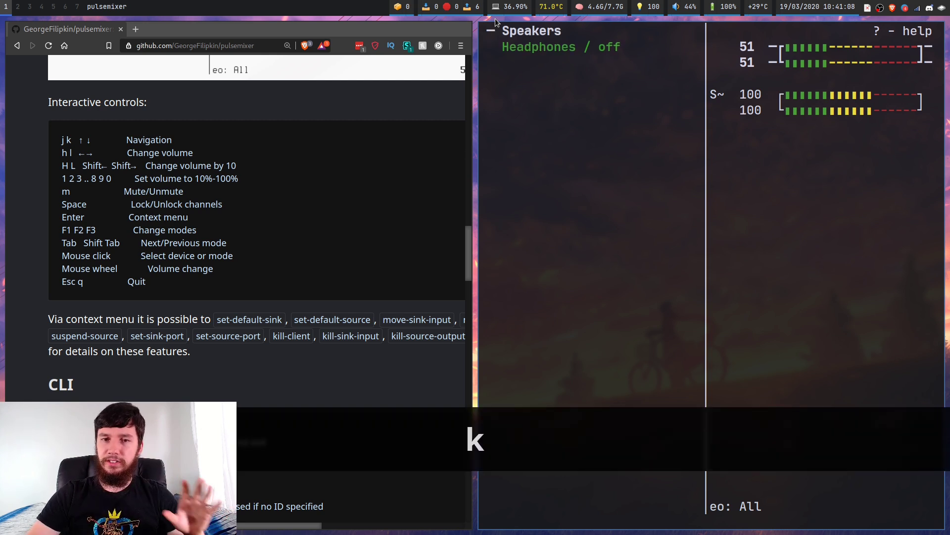
key(Return)
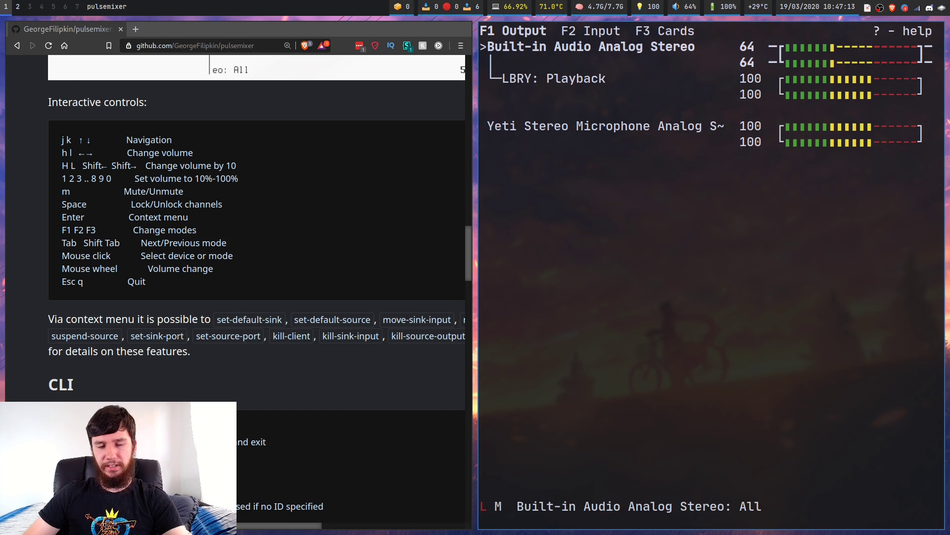
Switch to the LBRY workspace and play the 3Blue1Brown 'Which rating is better' video.
key(super+2)
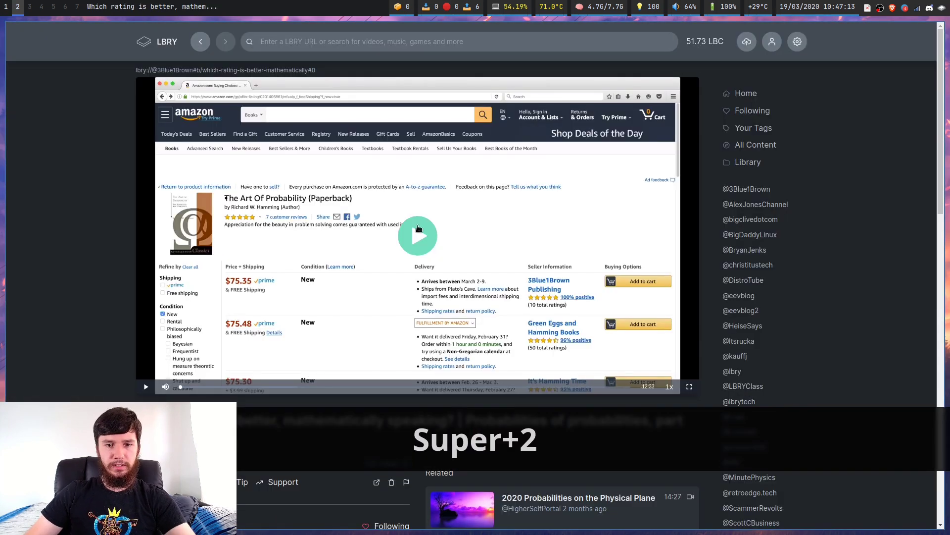
click(425, 237)
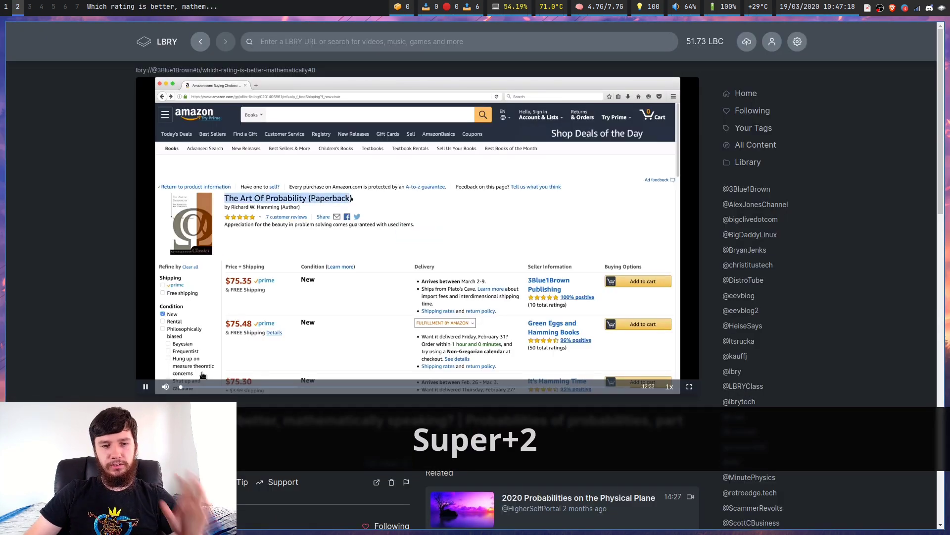
mouse_move(193, 388)
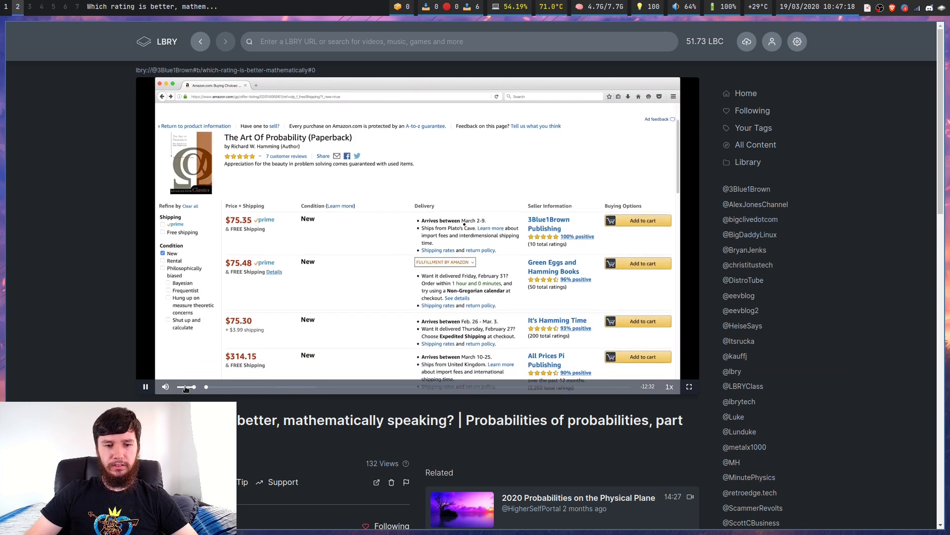
Suspend the Built-in Audio output, then check the LBRY video's playback volume.
key(super+1)
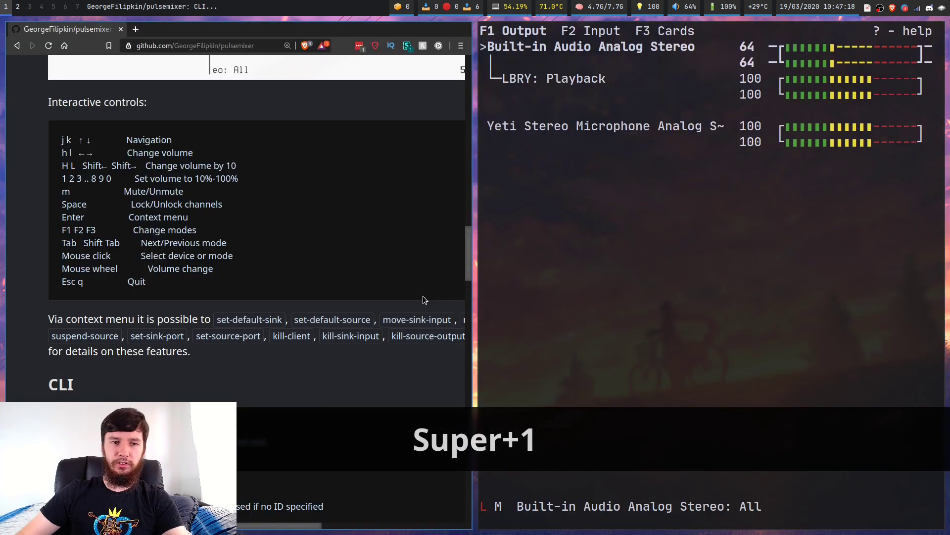
key(Return)
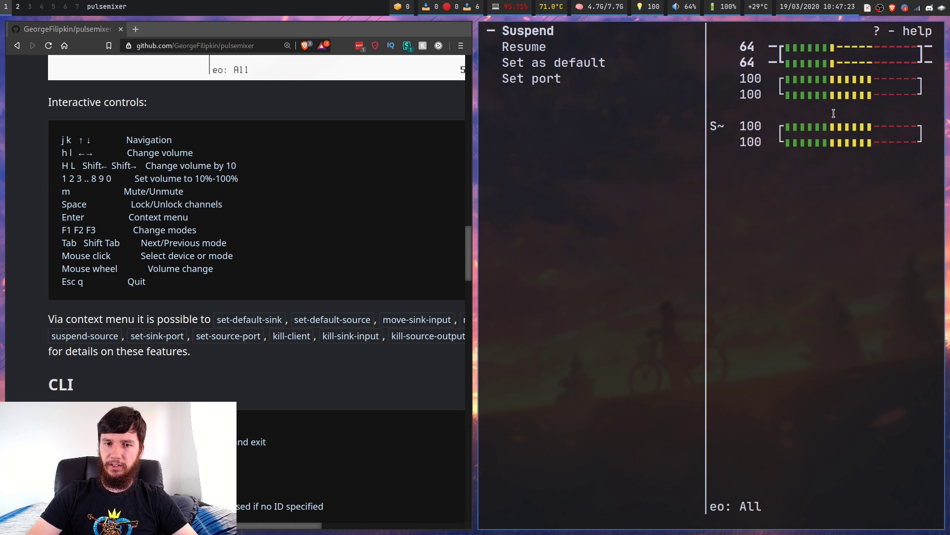
key(Return)
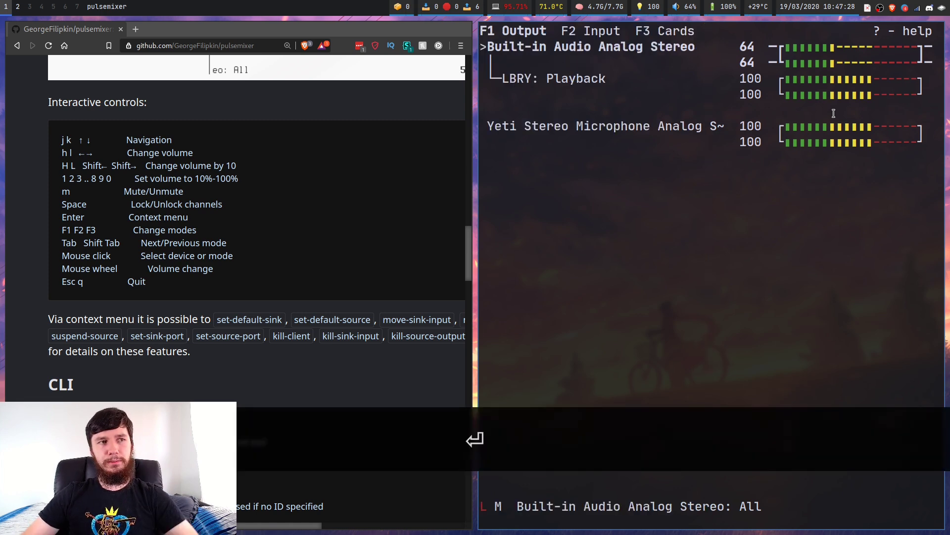
key(super+2)
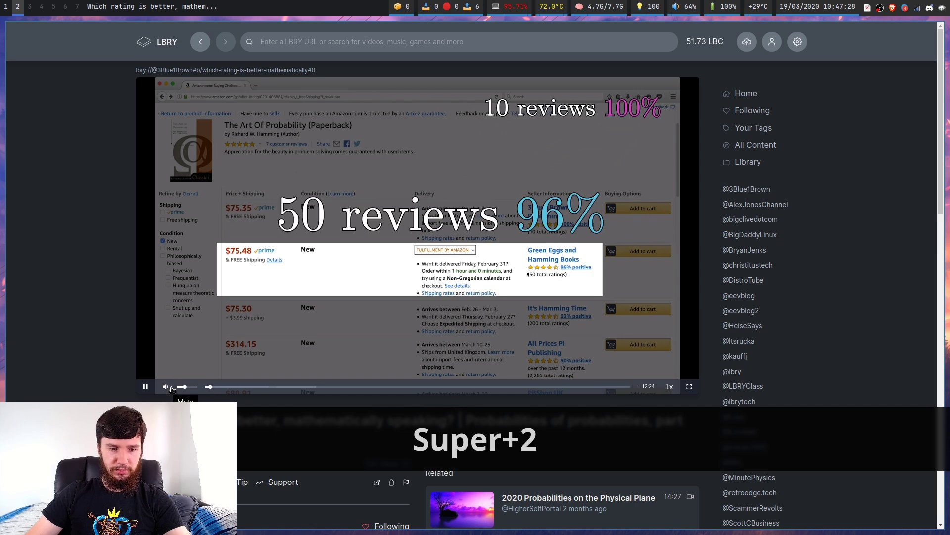
click(190, 388)
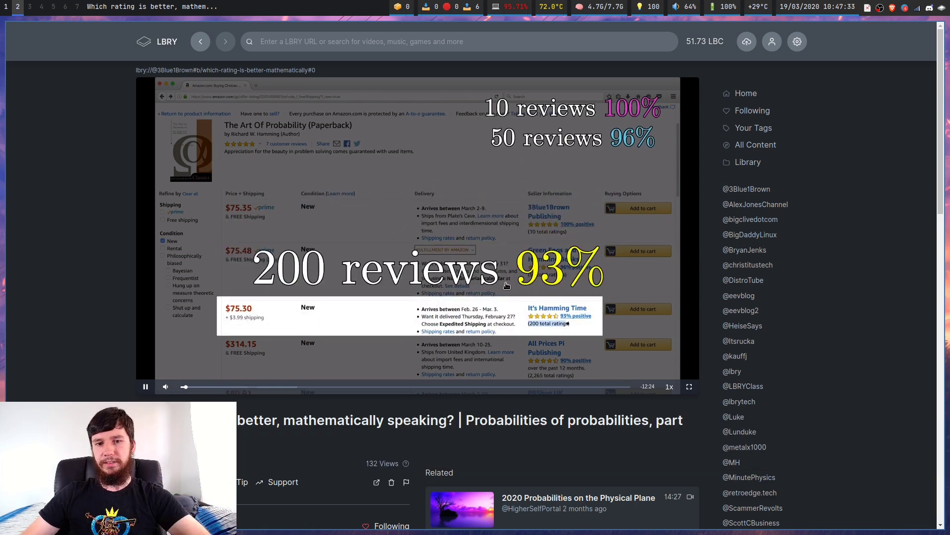
Resume the suspended Built-in Audio output and return to the LBRY video.
key(super+1)
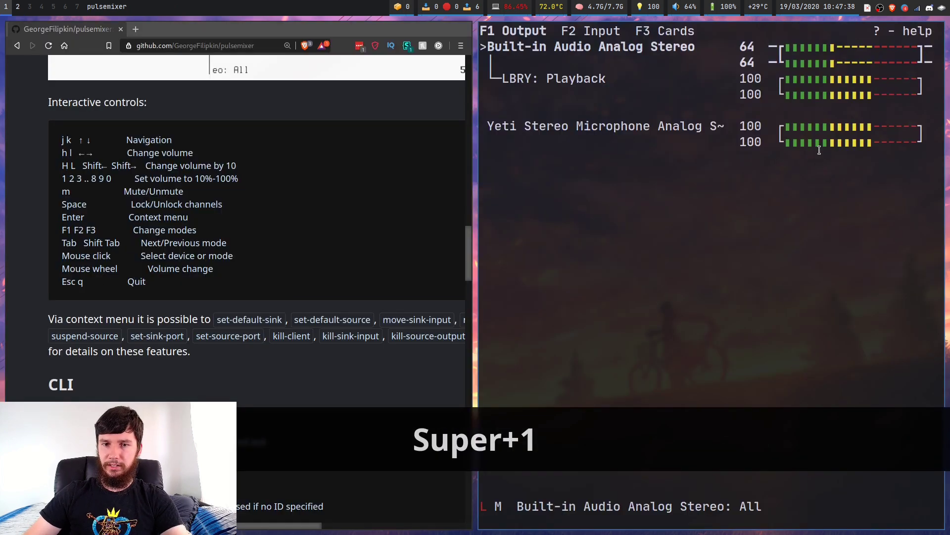
key(Return)
key(Down)
key(Return)
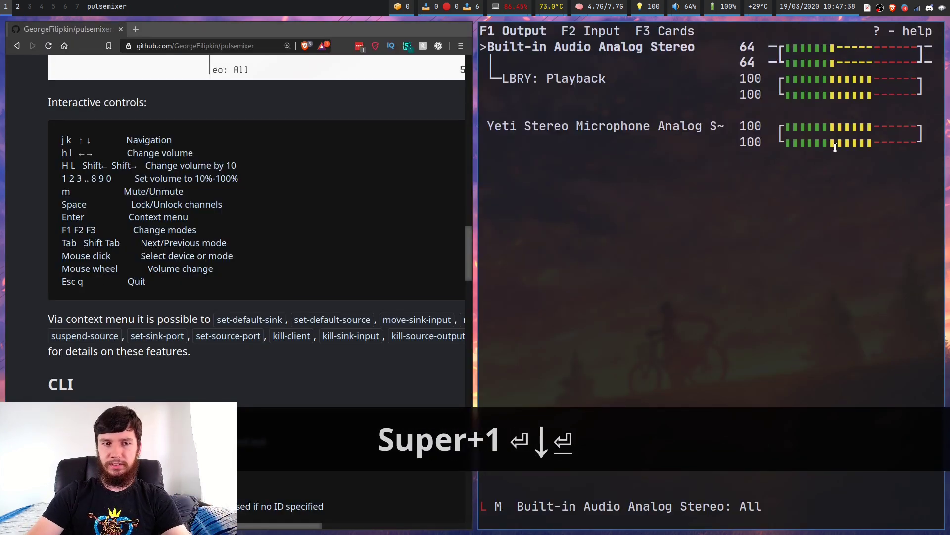
key(super+2)
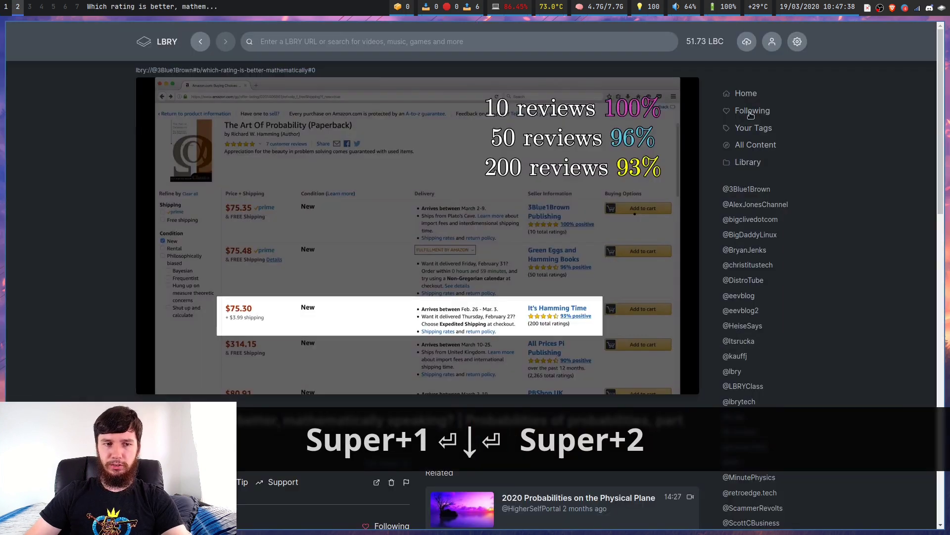
Switch back to the pulsemixer workspace with Super+1.
key(super+1)
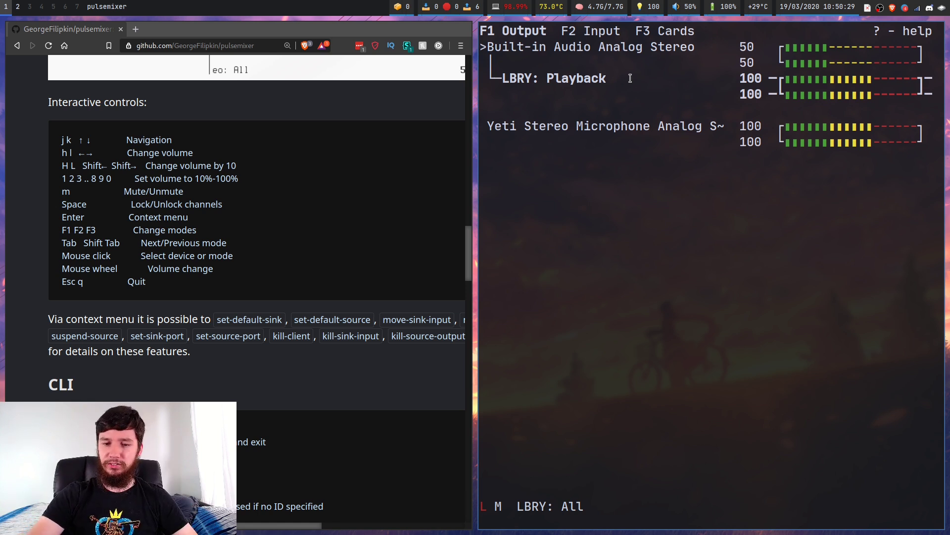
Move the LBRY: Playback stream to the Yeti Stereo Microphone device.
key(k)
key(j)
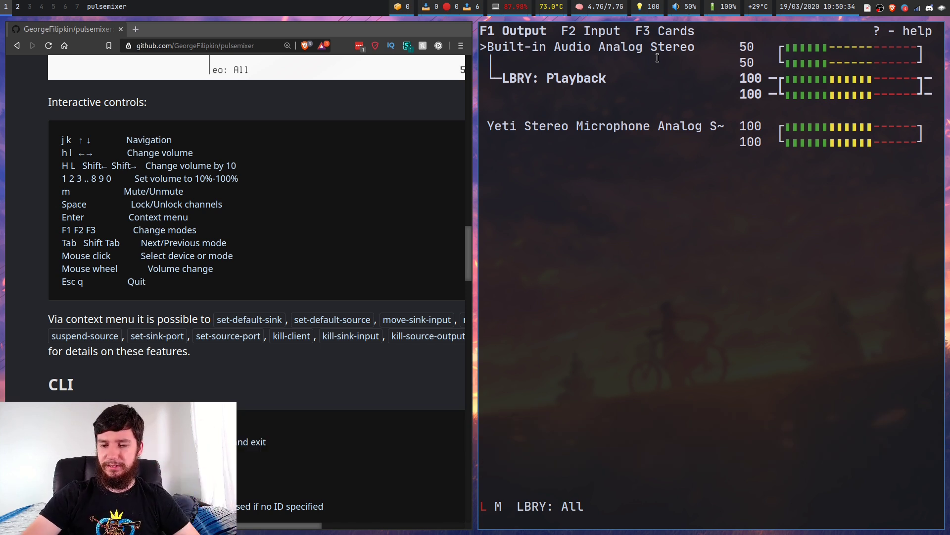
key(Return)
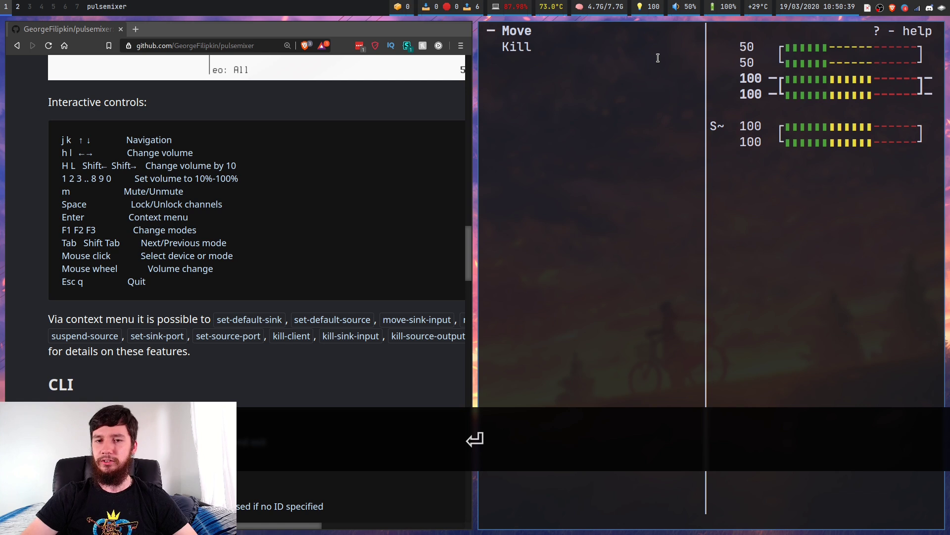
key(Down)
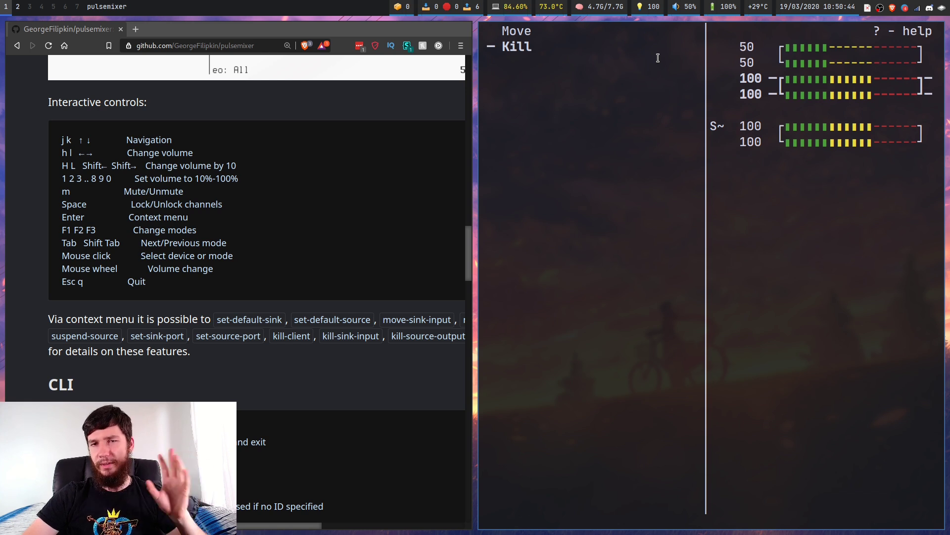
key(Up)
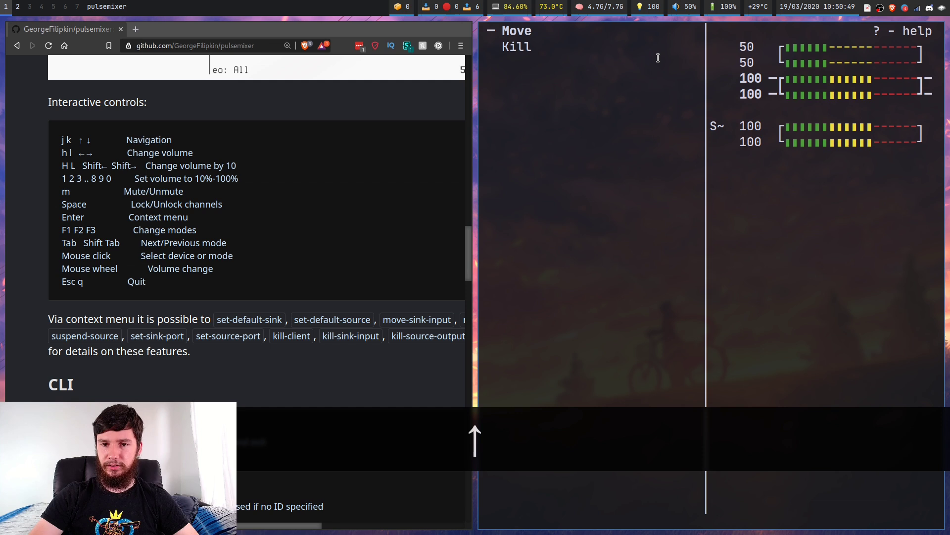
key(Return)
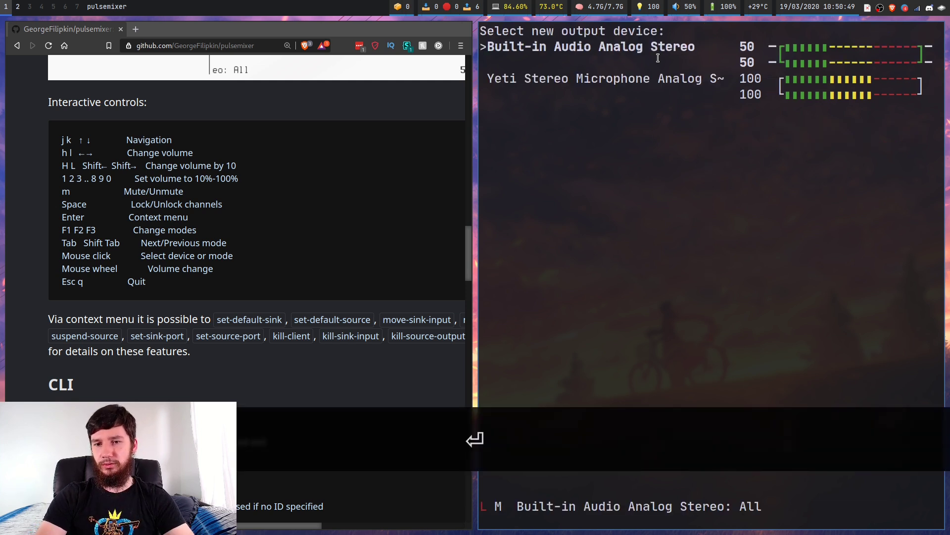
key(j)
key(k)
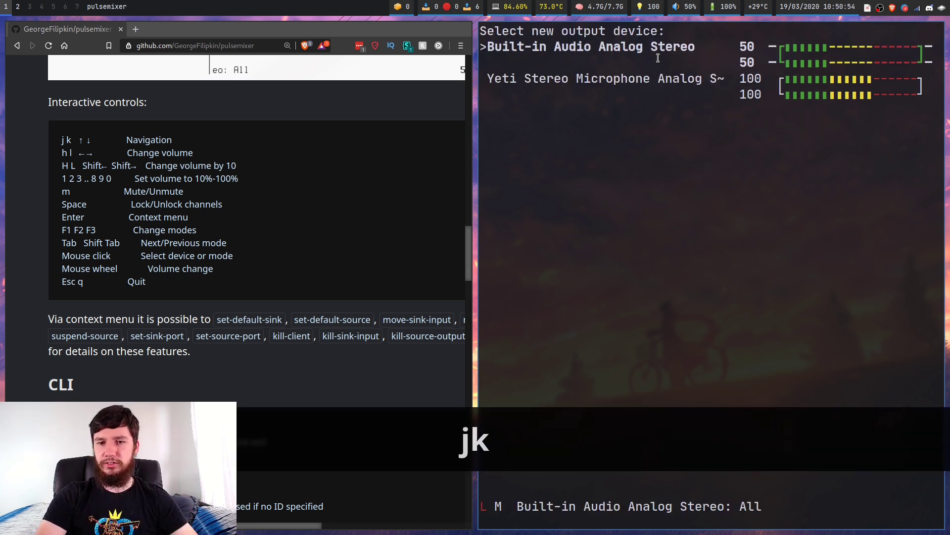
key(j)
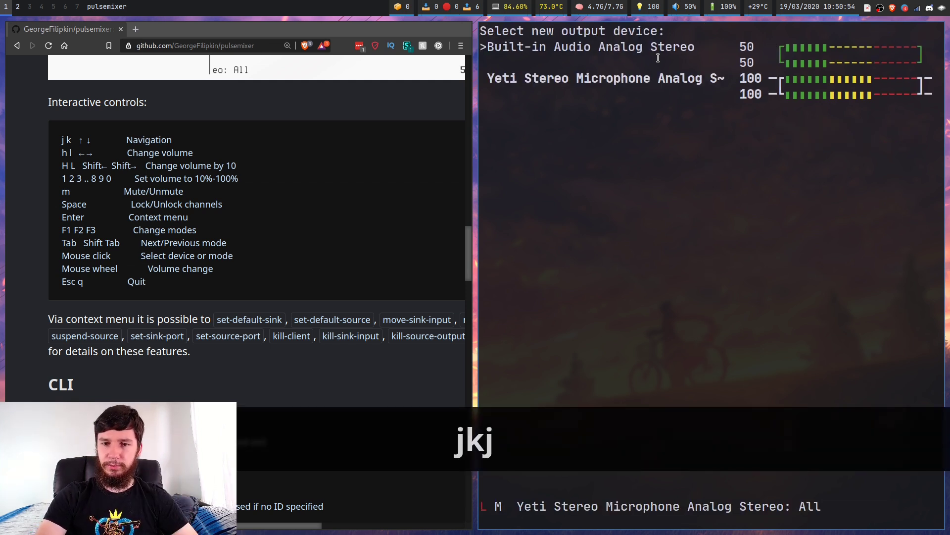
key(Return)
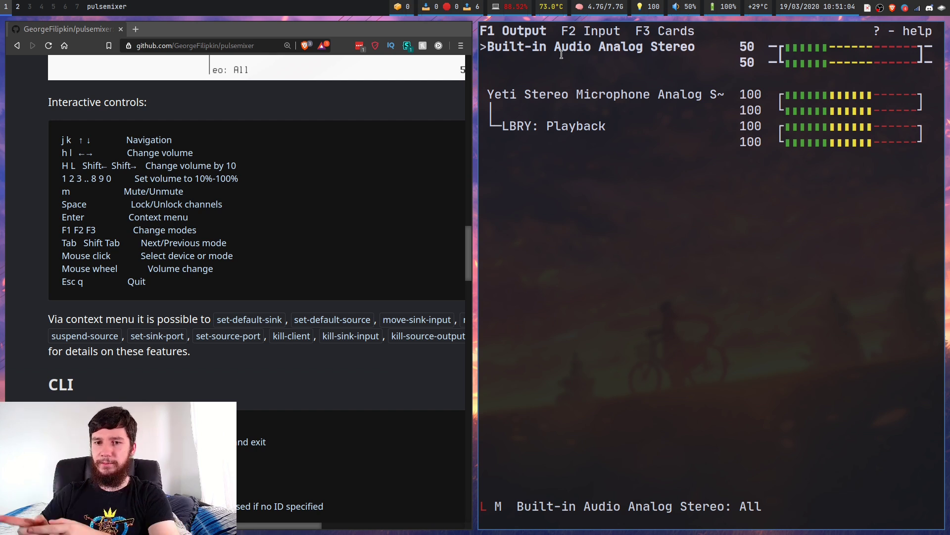
Move LBRY: Playback back to Built-in Audio Analog Stereo.
key(j)
key(j)
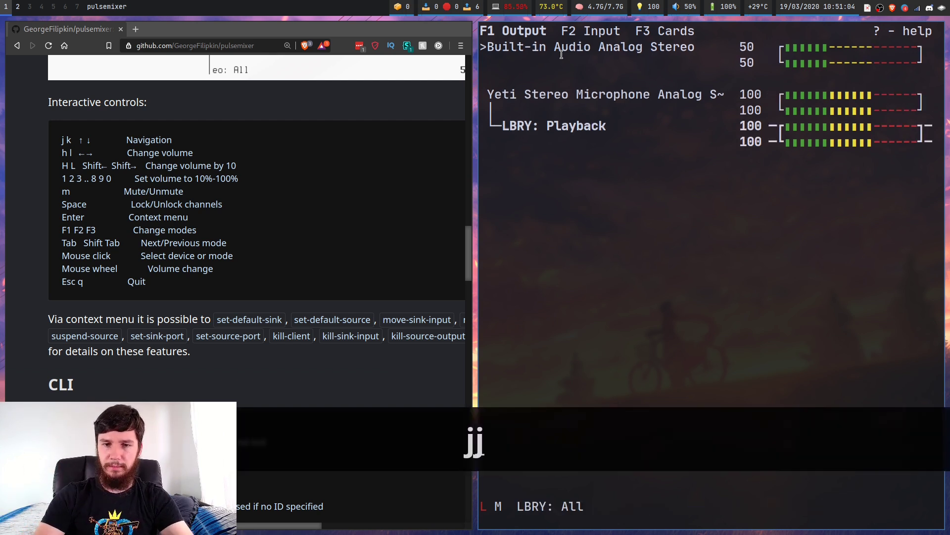
key(Return)
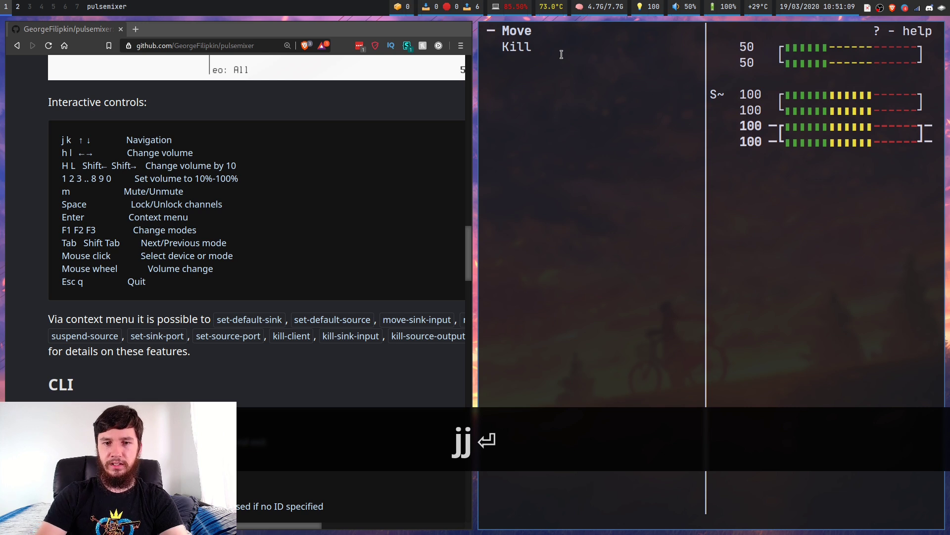
key(Return)
key(k)
key(Return)
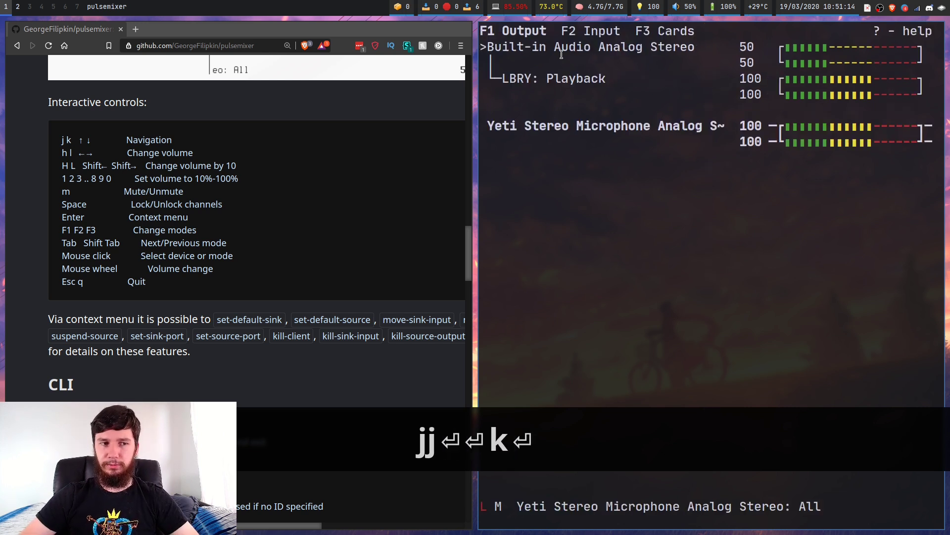
key(k)
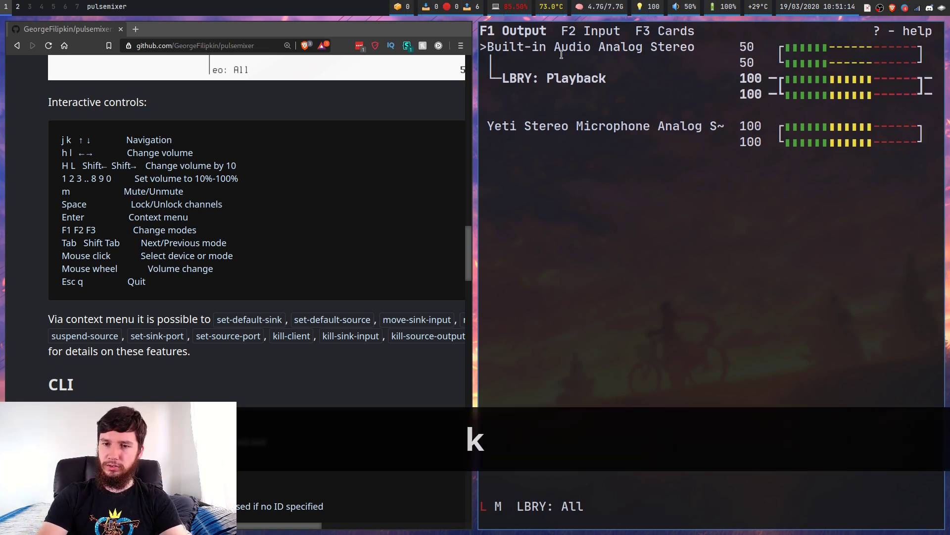
key(h)
key(h)
key(h)
key(h)
key(h)
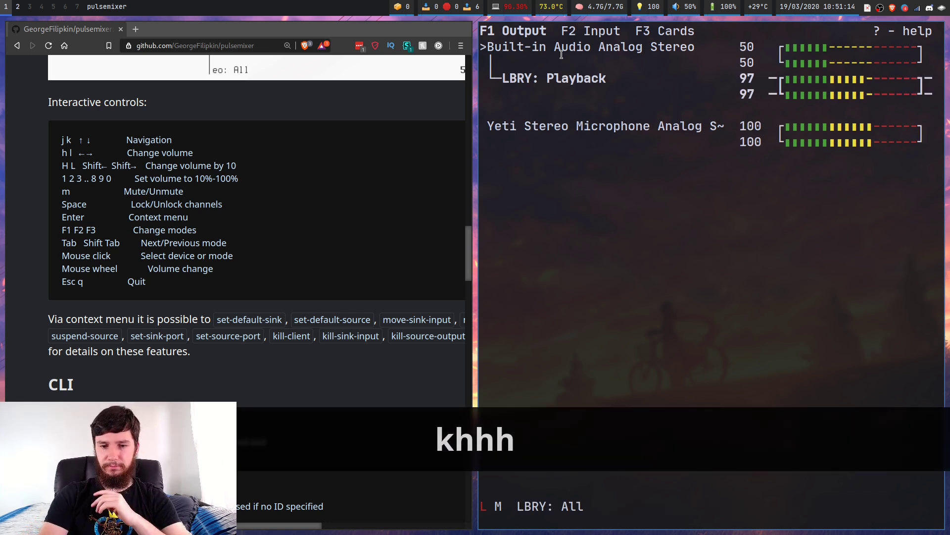
key(l)
key(l)
key(l)
key(l)
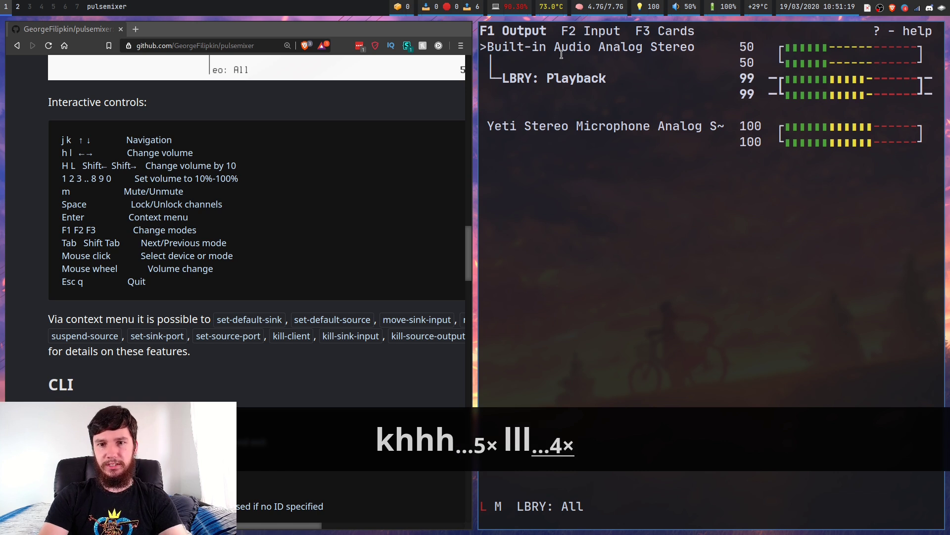
key(l)
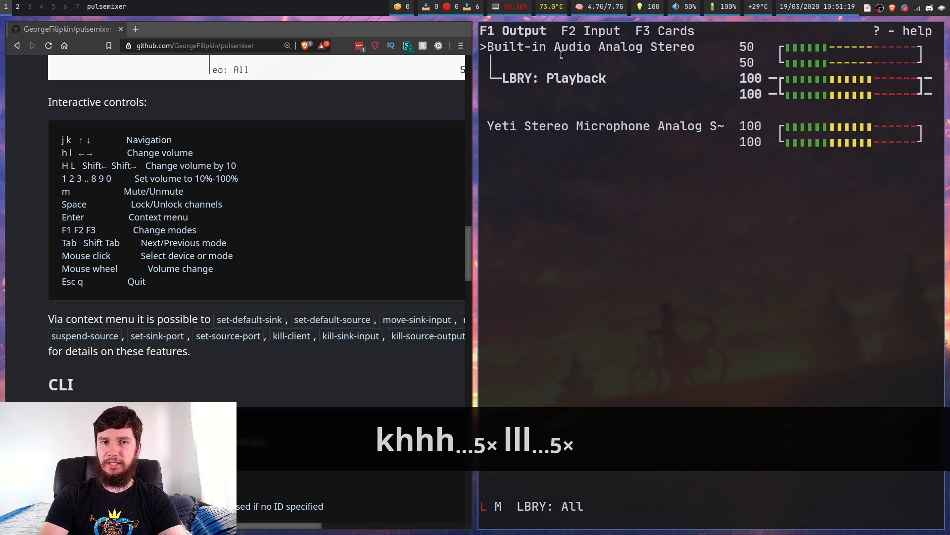
key(k)
key(1)
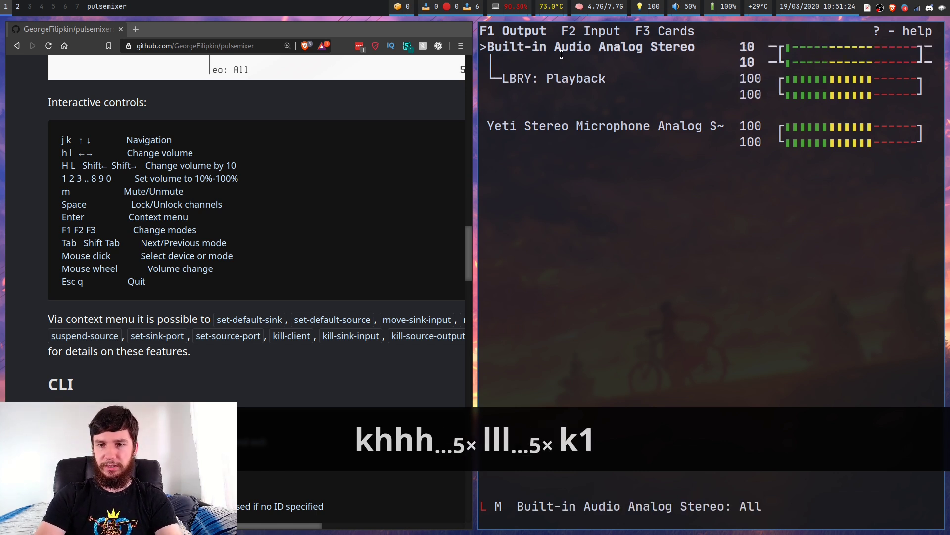
key(0)
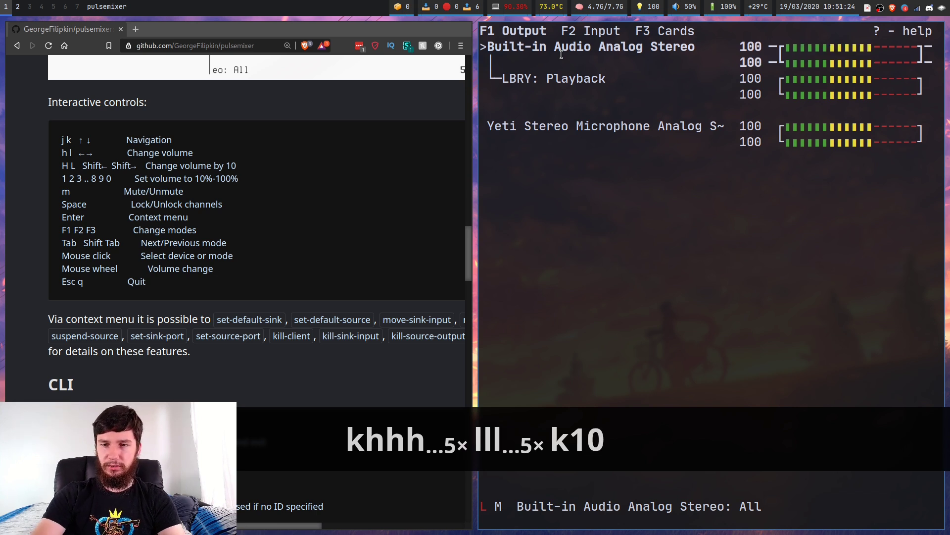
key(5)
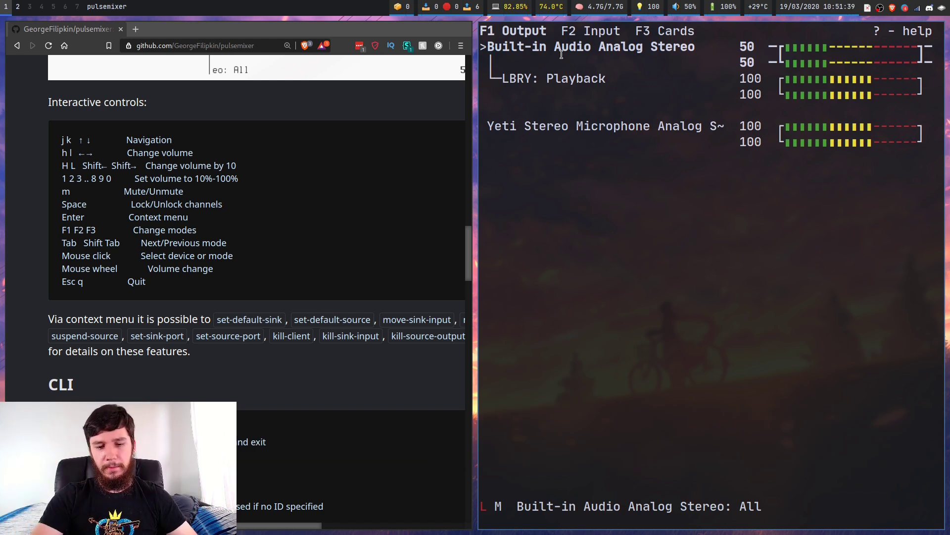
key(j)
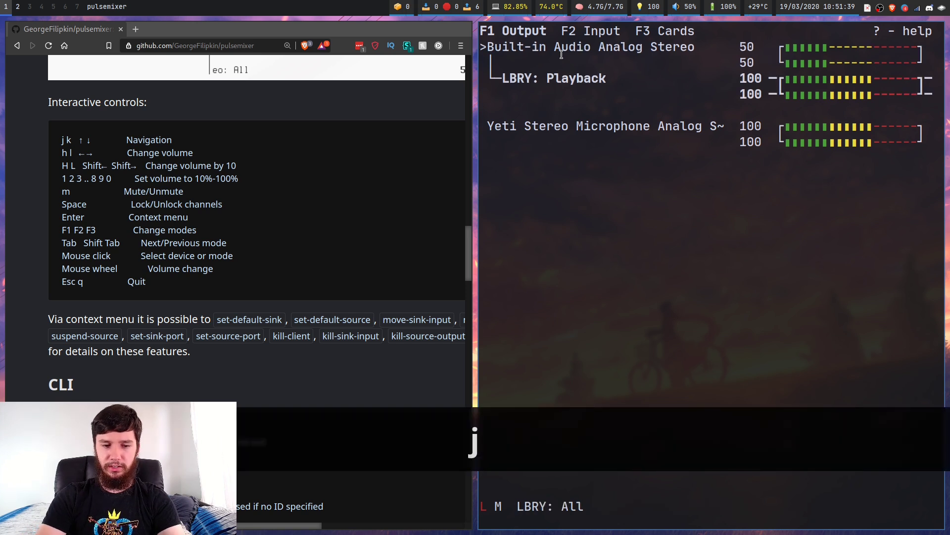
key(1)
key(2)
key(3)
key(4)
key(5)
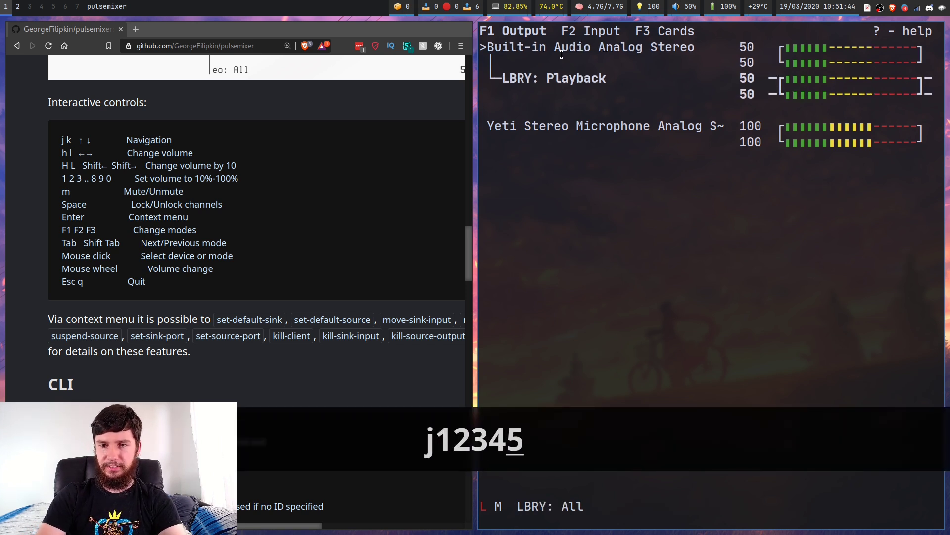
key(7)
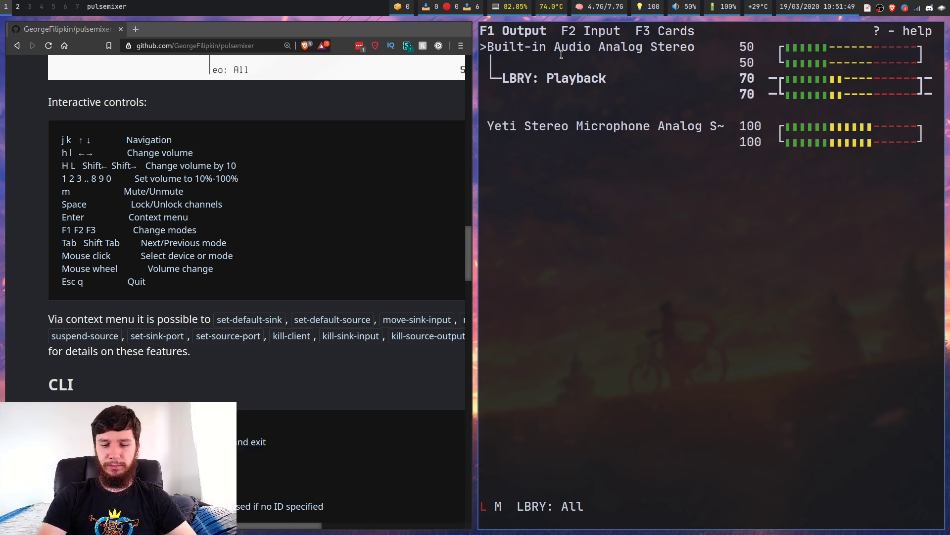
key(m)
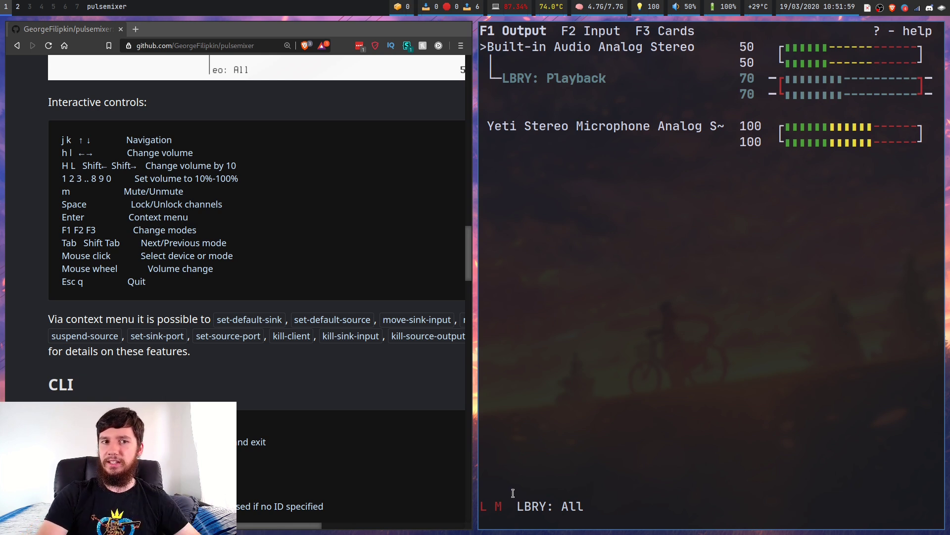
key(k)
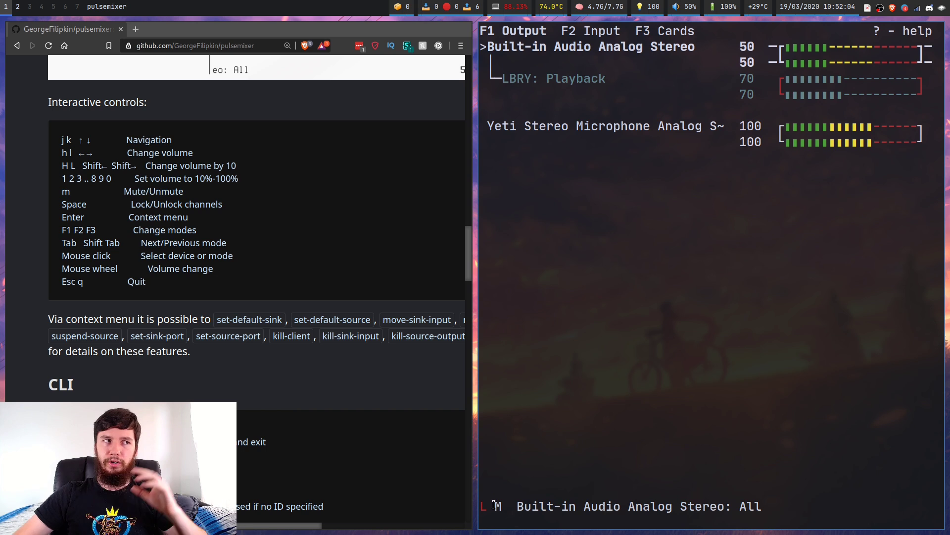
key(j)
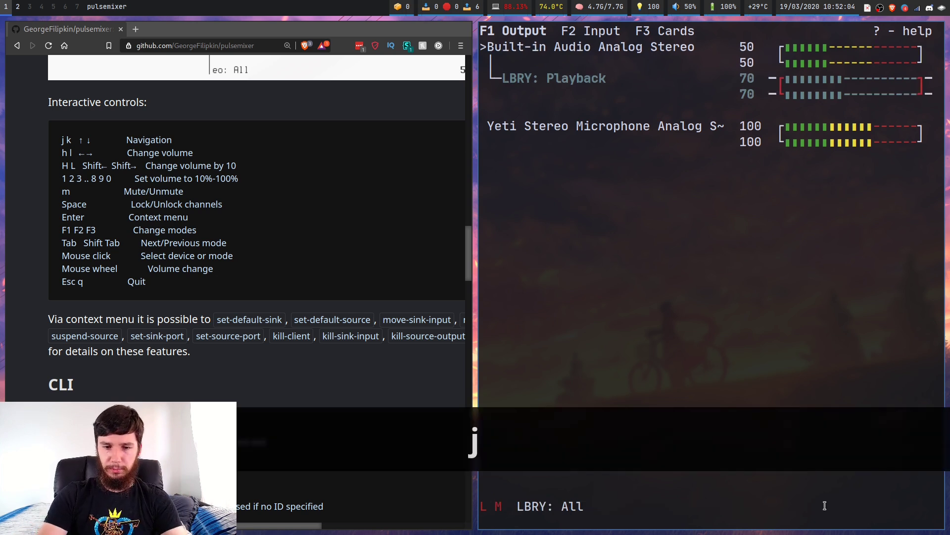
key(m)
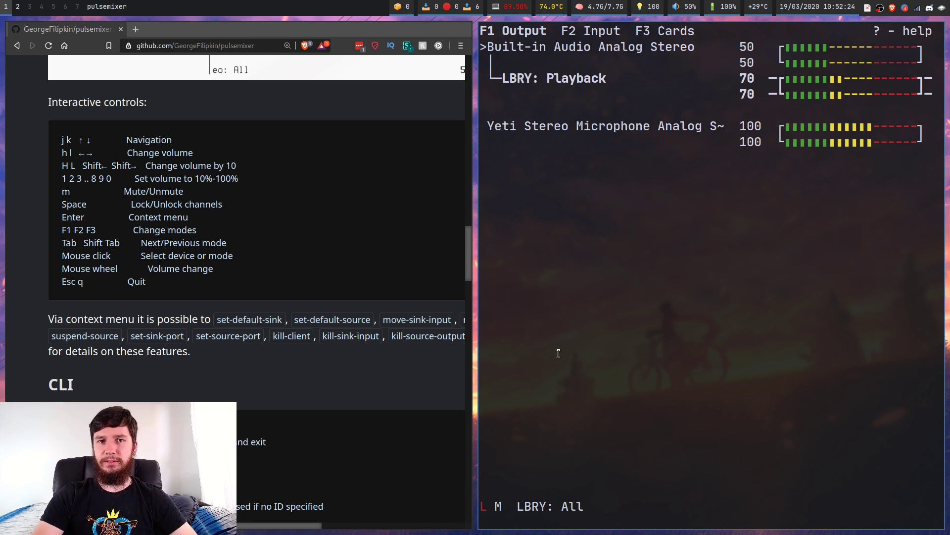
Unlock LBRY Playback's channels and raise the right channel alone to 80.
key(space)
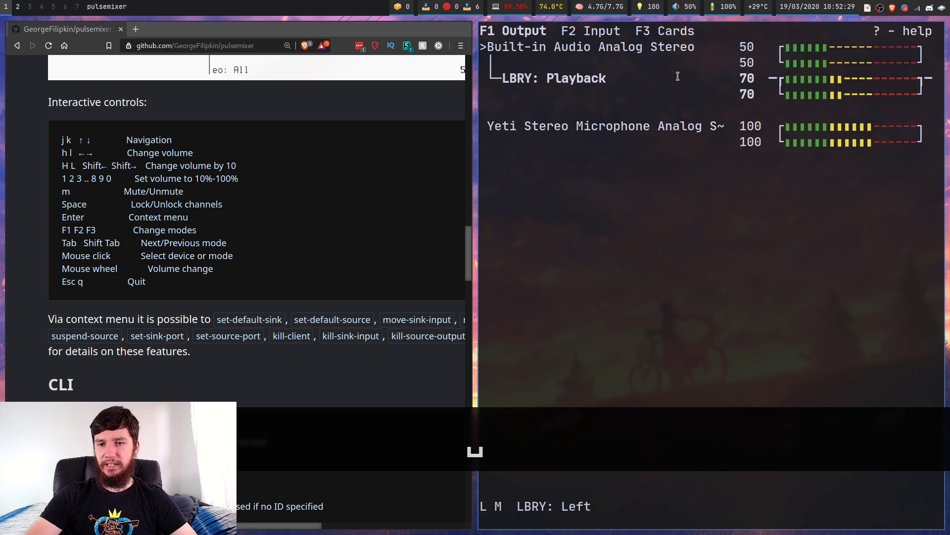
key(space)
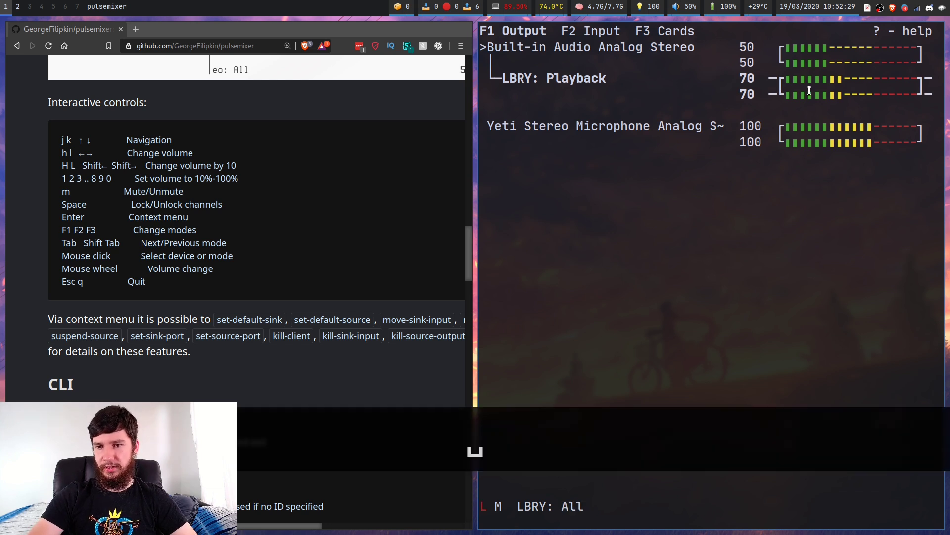
key(space)
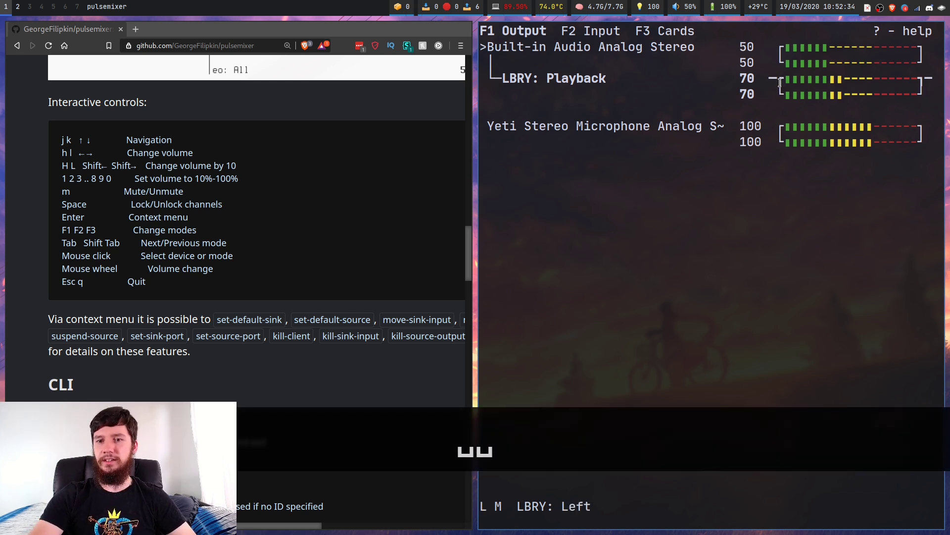
key(j)
key(k)
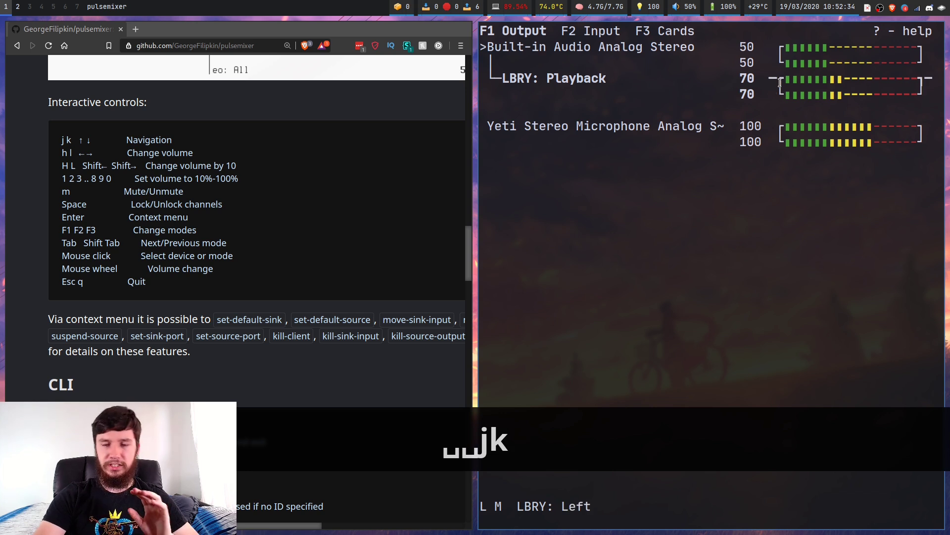
key(j)
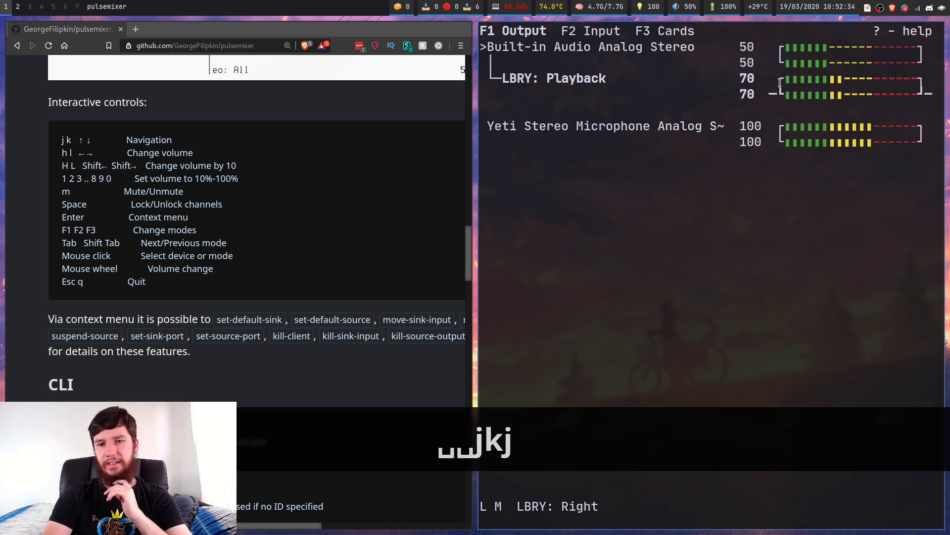
key(l)
key(l)
key(l)
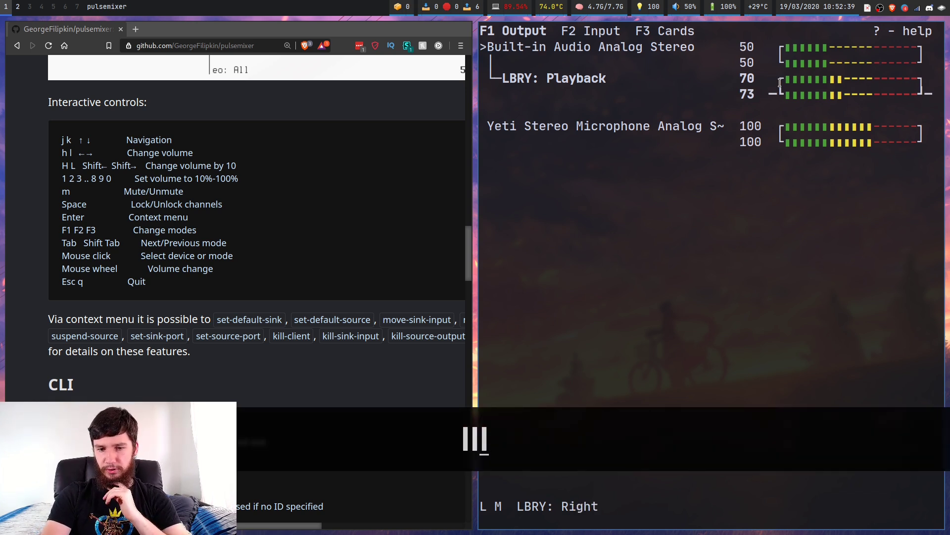
key(l)
key(l)
key(l)
key(l)
key(l)
key(l)
key(l)
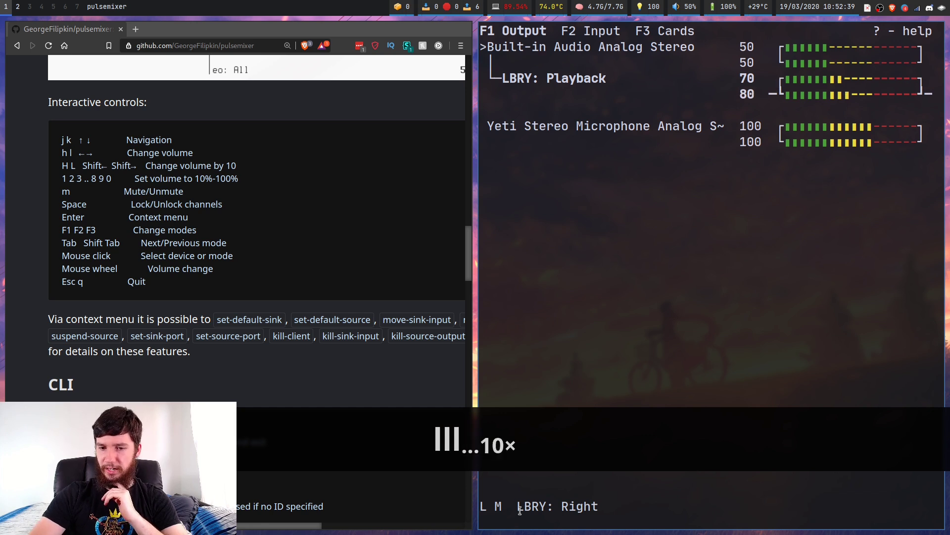
key(k)
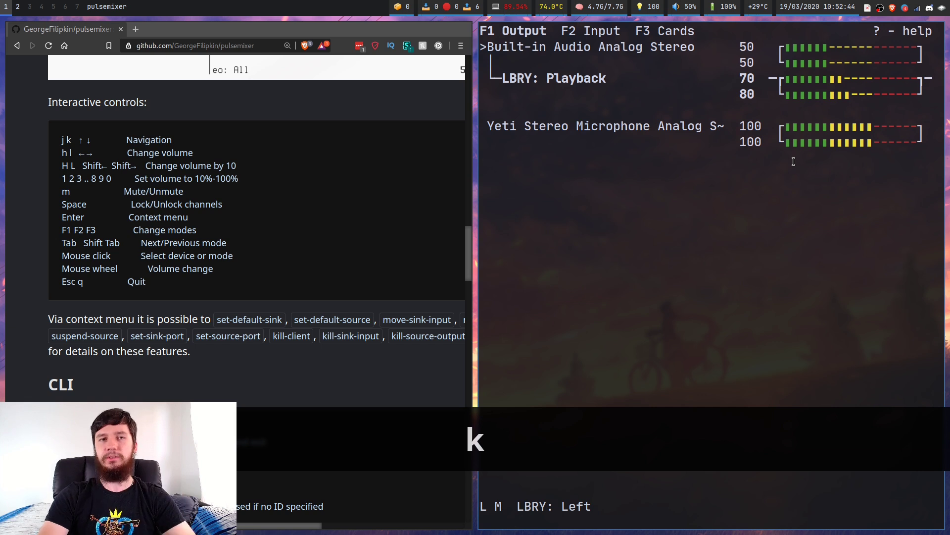
Relock, then unlock the channels and lower the right channel back to 70.
key(space)
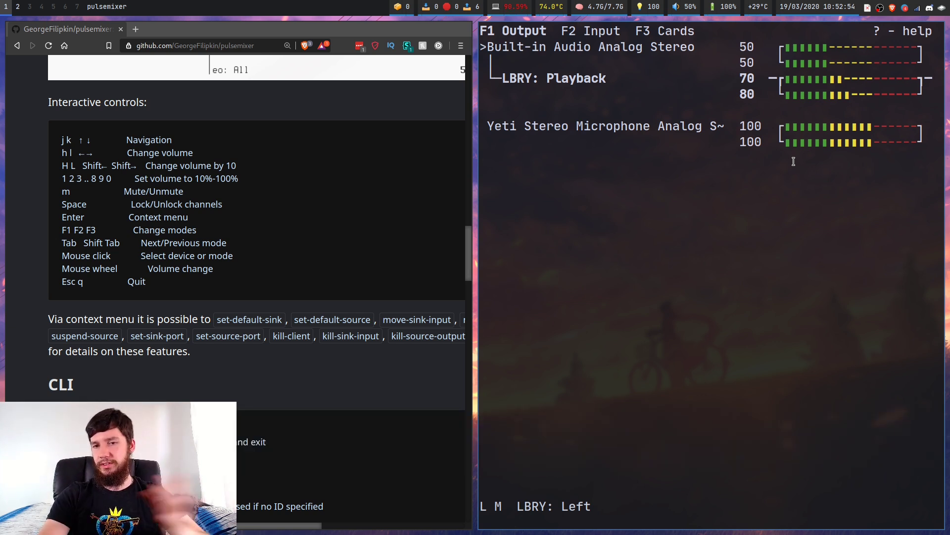
key(space)
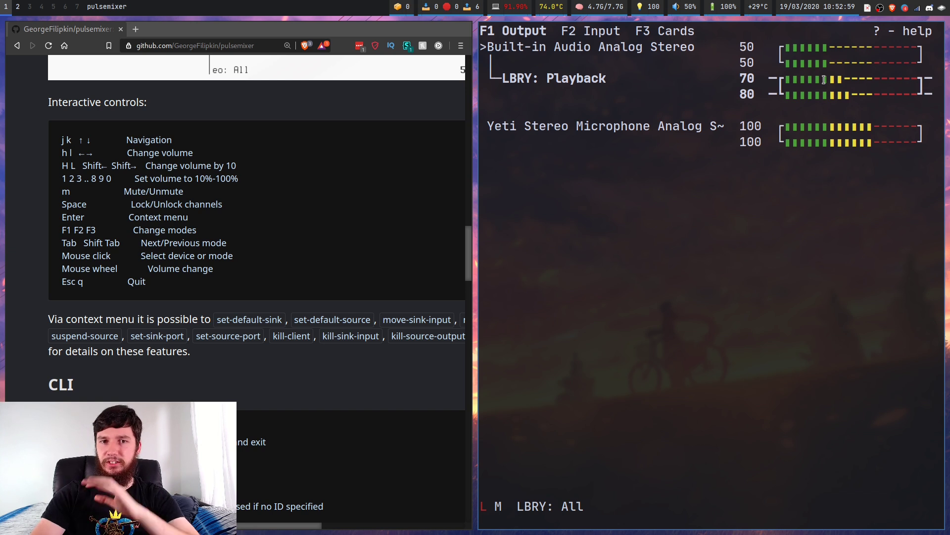
key(space)
key(j)
key(h)
key(h)
key(h)
key(h)
key(h)
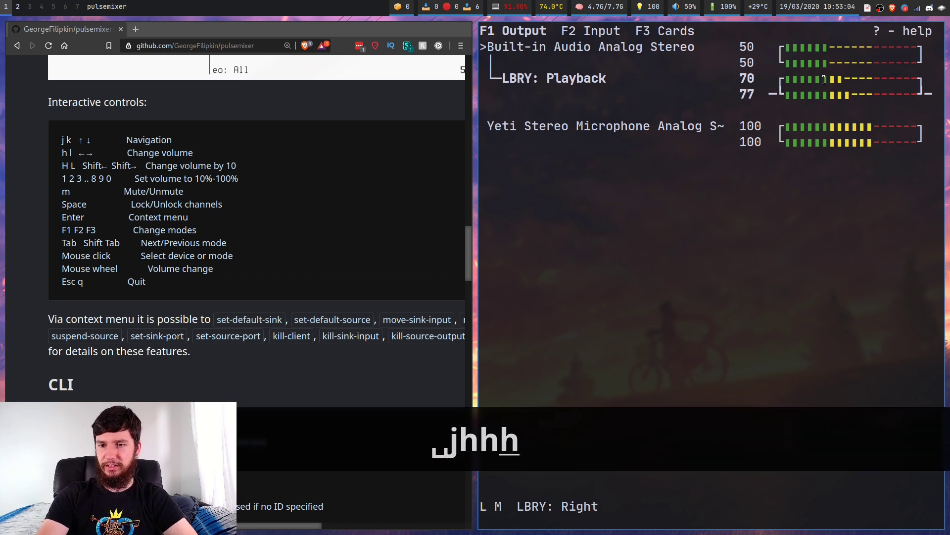
key(h)
key(h)
key(h)
key(h)
key(h)
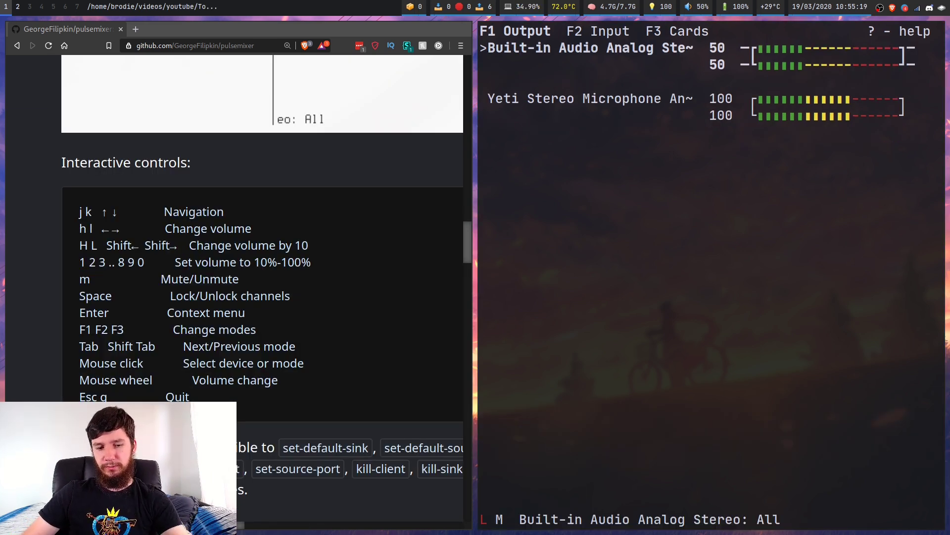
Quit pulsemixer, run pulsemixer -h in a new enlarged st terminal, then close it.
key(super+shift+c)
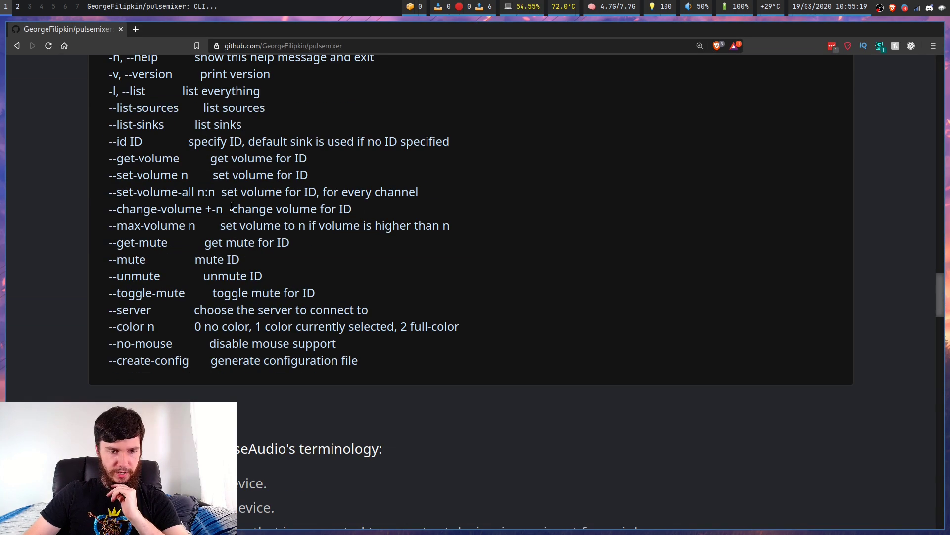
scroll(916, 280, up, 1)
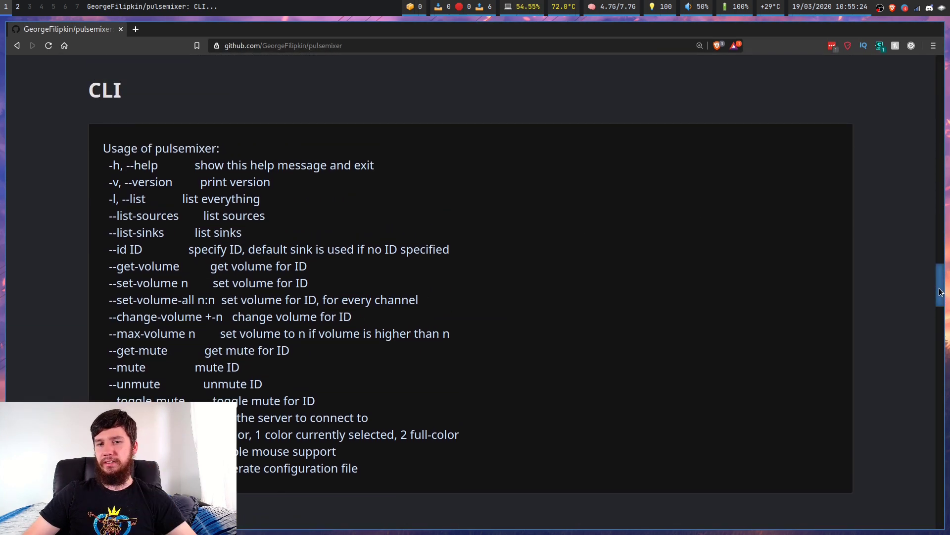
key(super+Return)
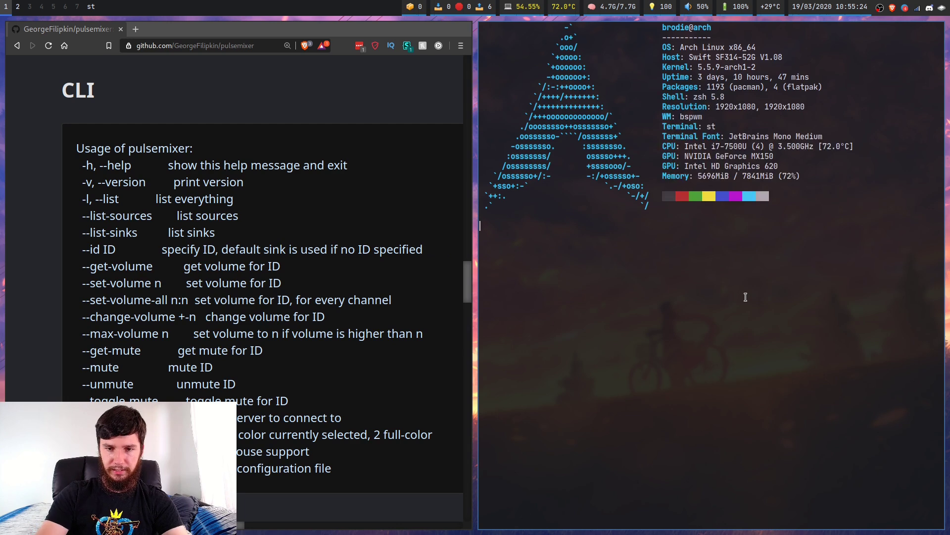
key(ctrl+shift+Page_Up)
key(ctrl+shift+Page_Up)
key(ctrl+shift+Page_Up)
text(pulse)
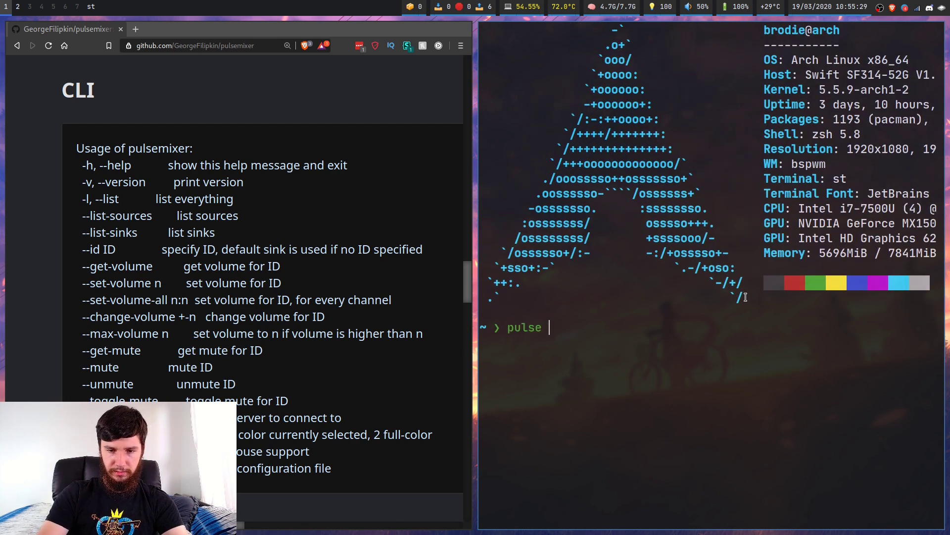
text(mixer -)
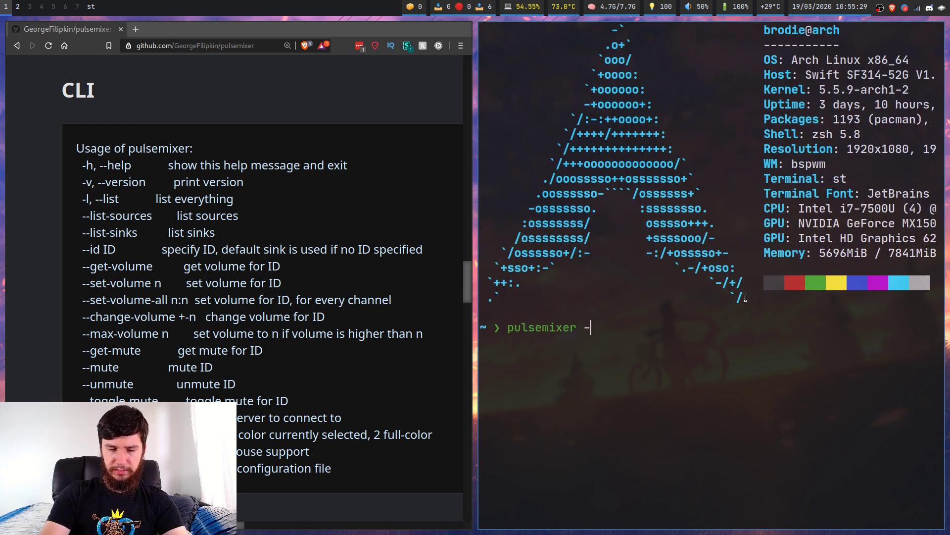
text(h)
key(Return)
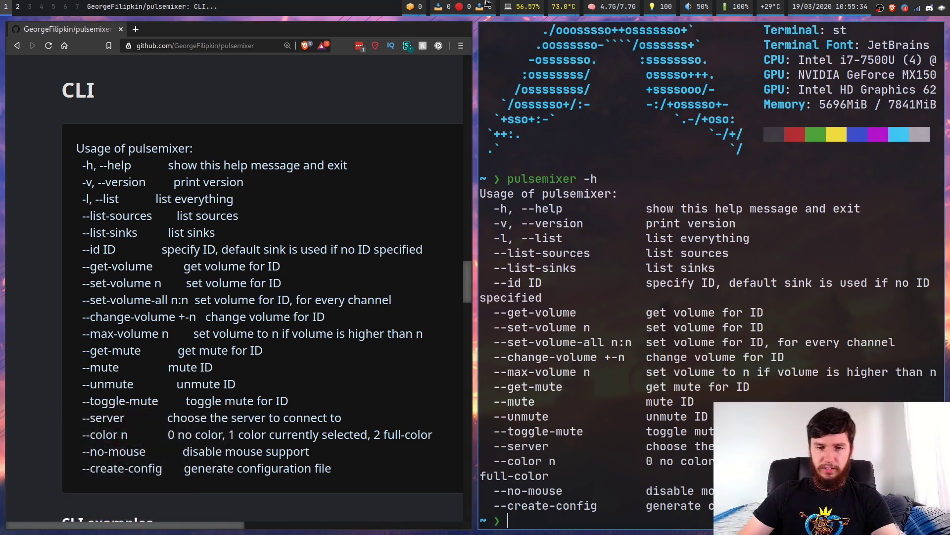
key(ctrl+d)
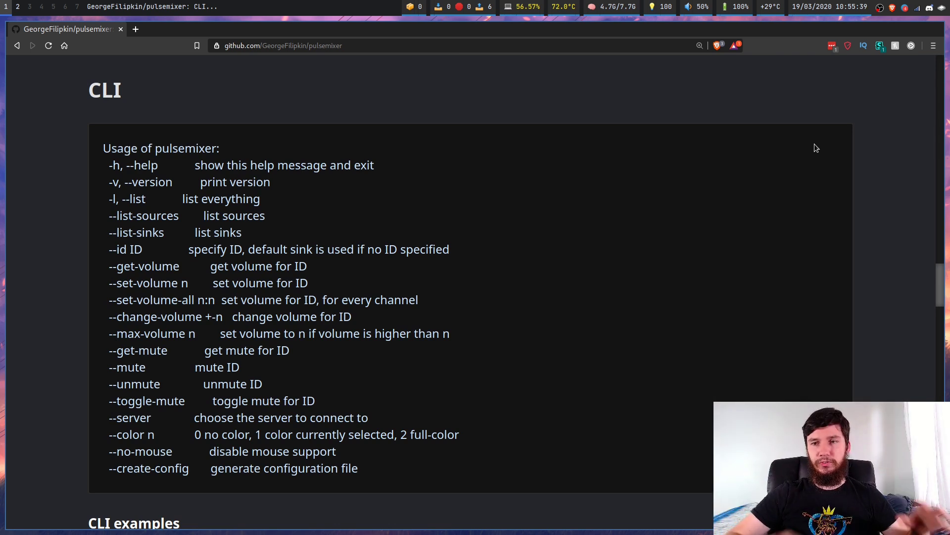
Scroll through the README's CLI examples, highlighting the get-volume and change-volume commands.
key(alt+Tab)
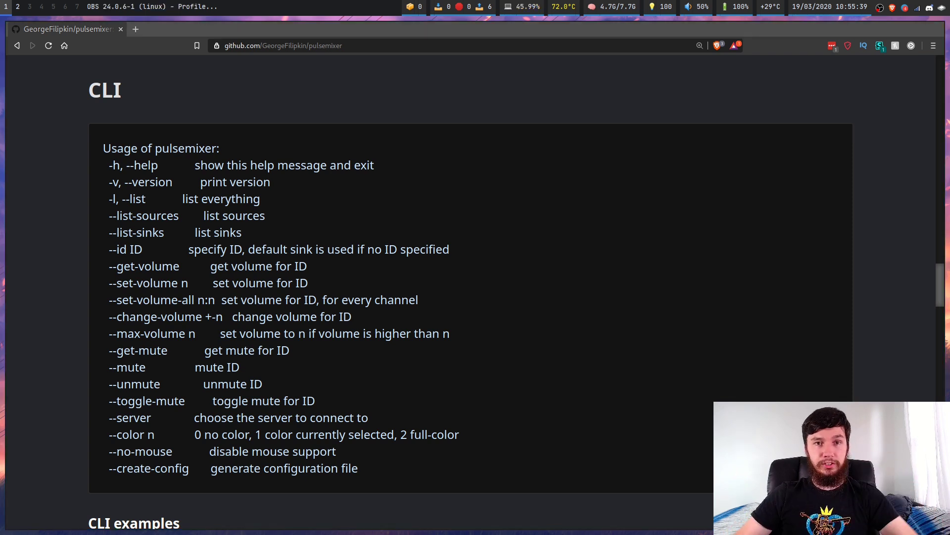
key(alt+Tab)
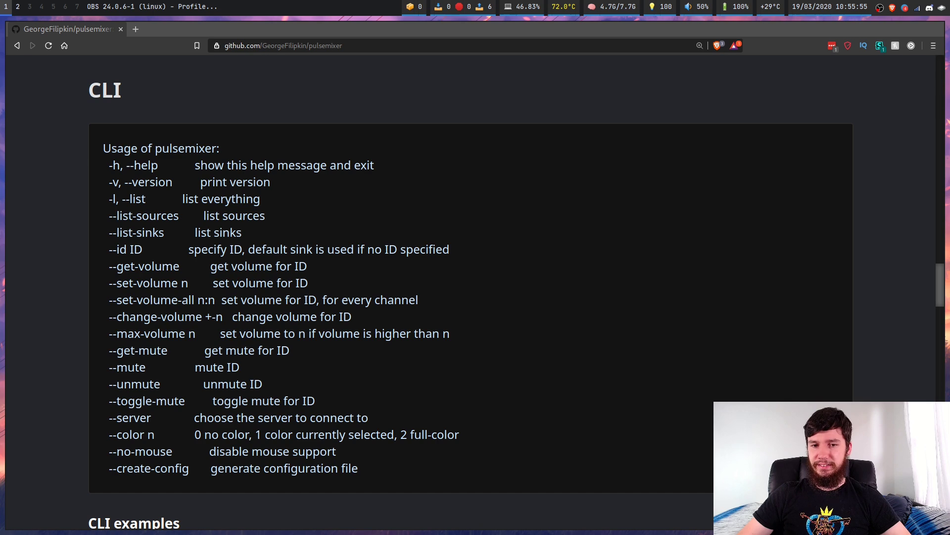
scroll(648, 96, down, 3)
scroll(536, 138, down, 6)
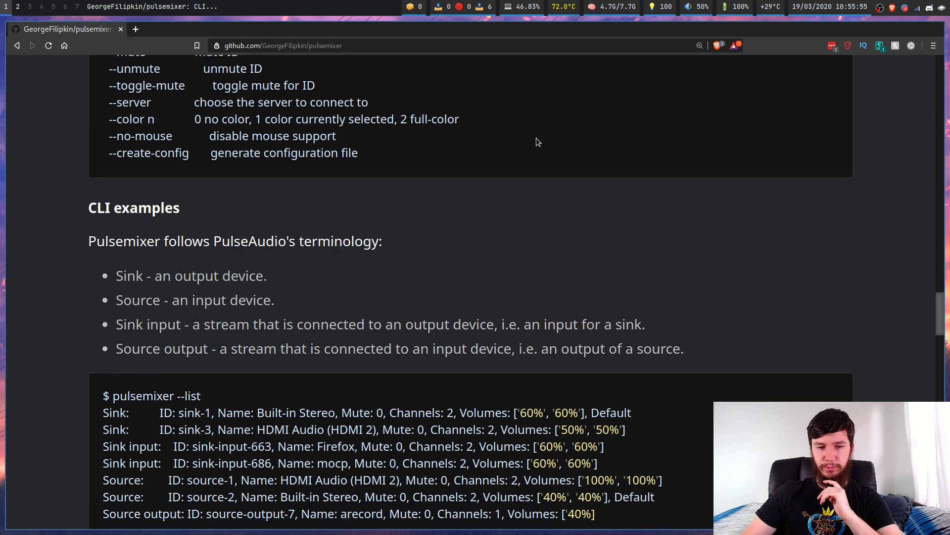
scroll(545, 138, down, 3)
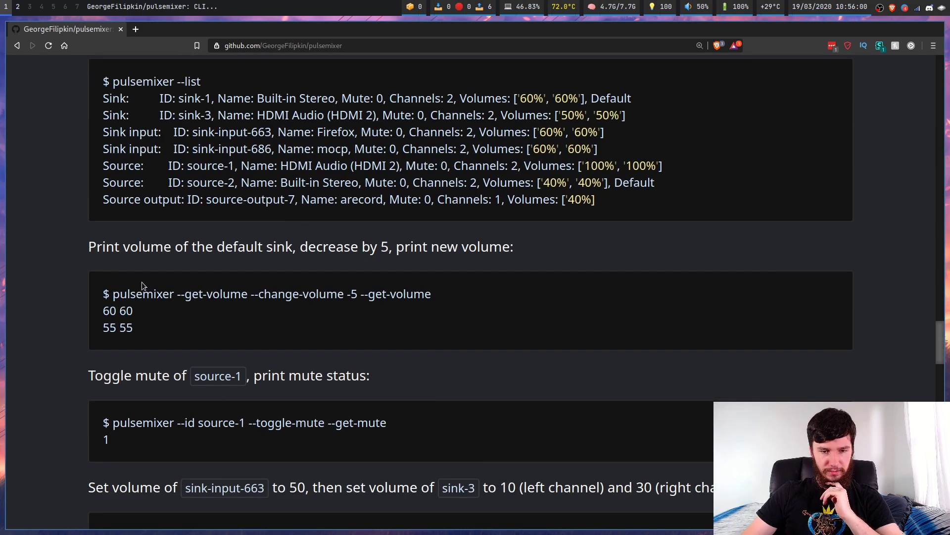
drag(129, 292, 444, 295)
click(217, 280)
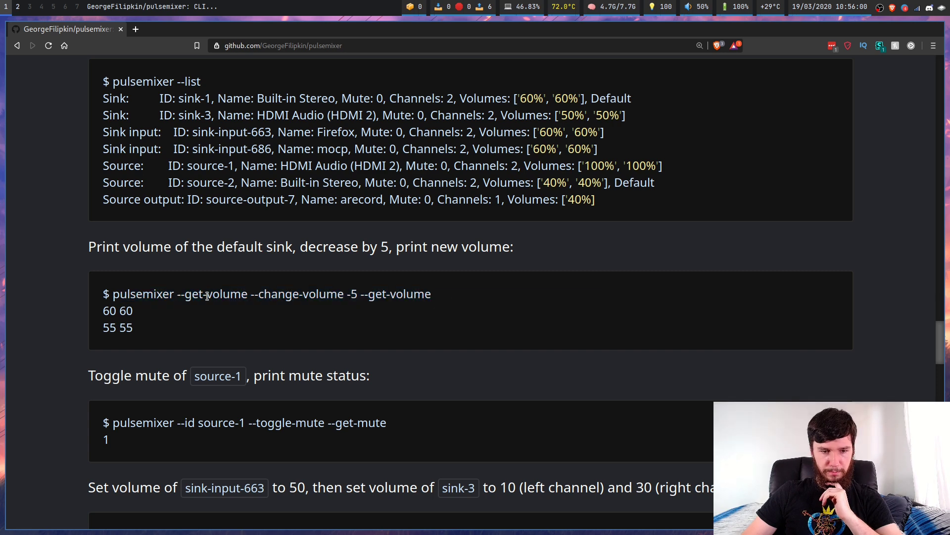
scroll(207, 296, down, 3)
drag(120, 262, 303, 262)
scroll(303, 263, down, 3)
drag(195, 220, 462, 236)
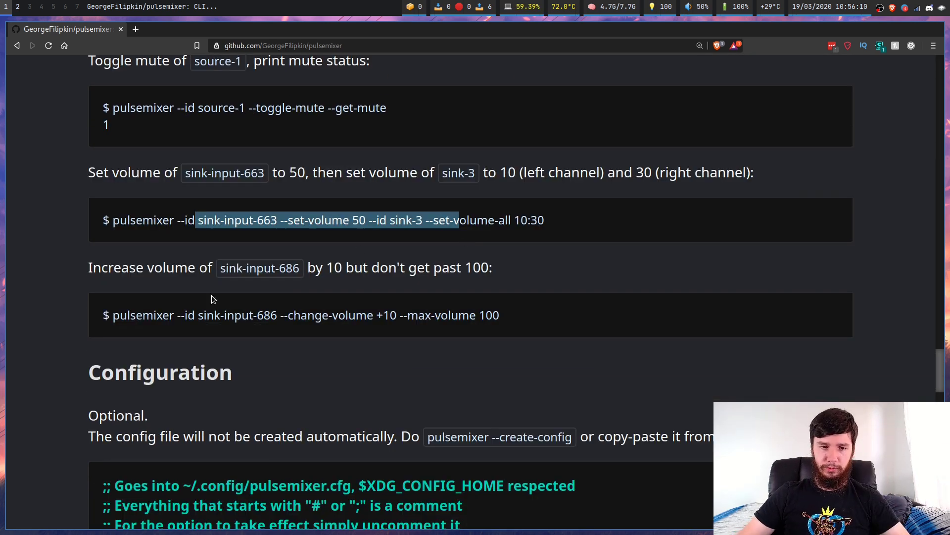
drag(174, 306, 418, 315)
scroll(536, 325, down, 3)
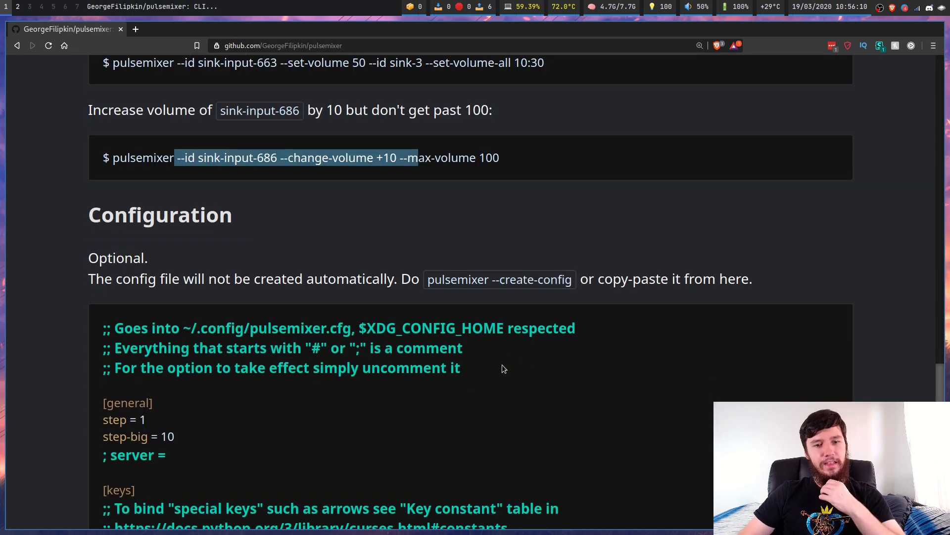
scroll(502, 364, up, 5)
Scroll back up to highlight the usage options list and the --get-volume flag.
click(417, 340)
scroll(359, 299, up, 10)
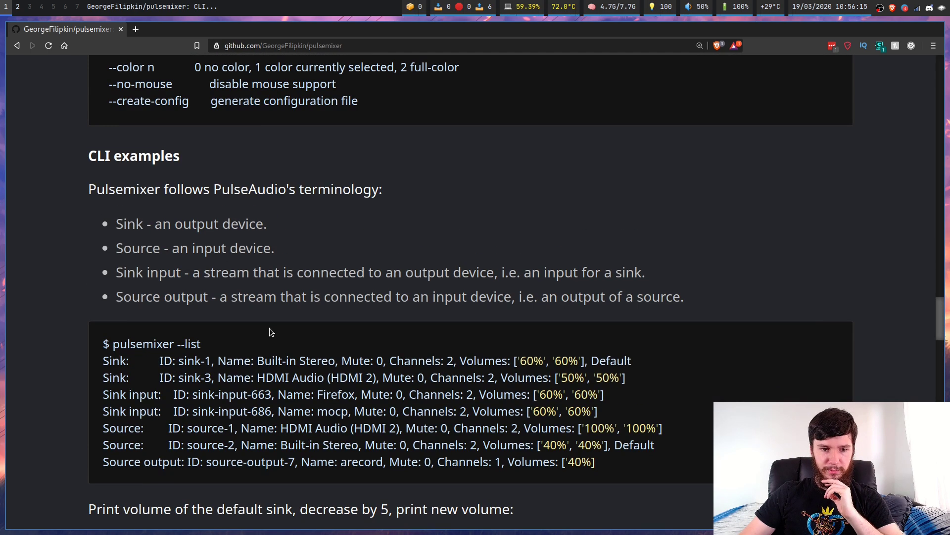
scroll(270, 331, up, 5)
drag(114, 163, 213, 276)
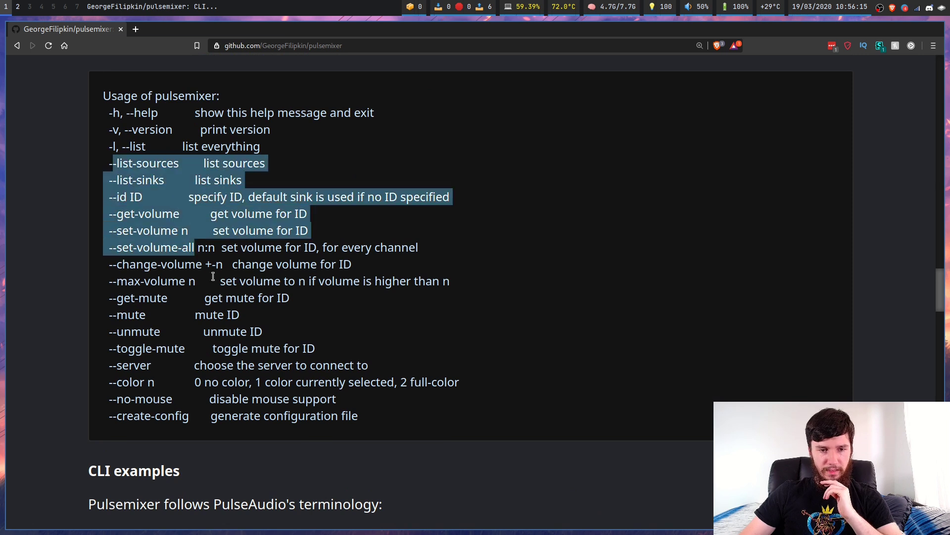
click(234, 290)
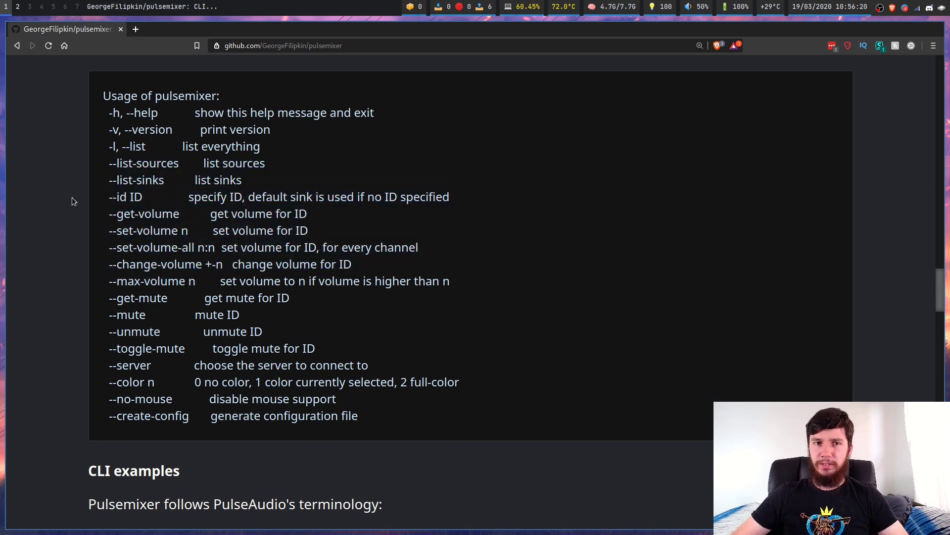
scroll(112, 203, down, 9)
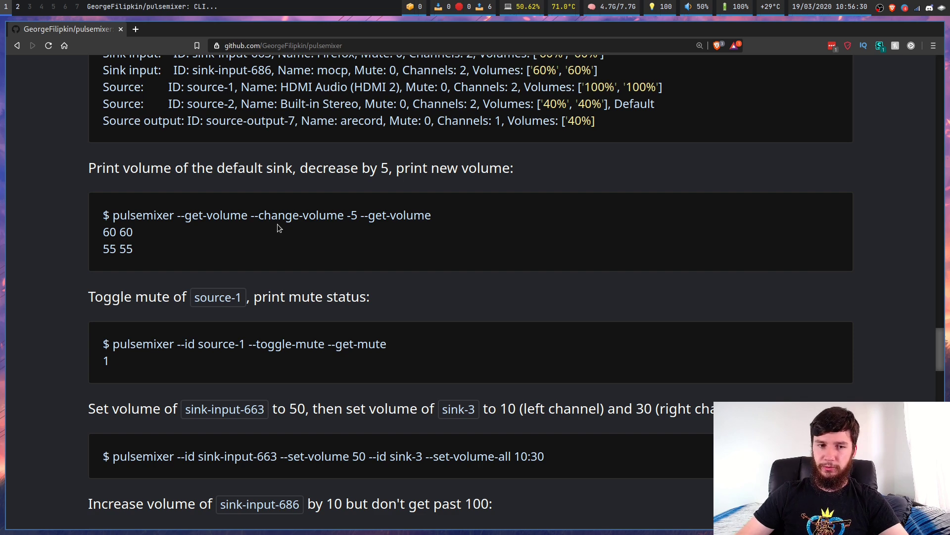
scroll(277, 223, up, 10)
scroll(159, 188, up, 3)
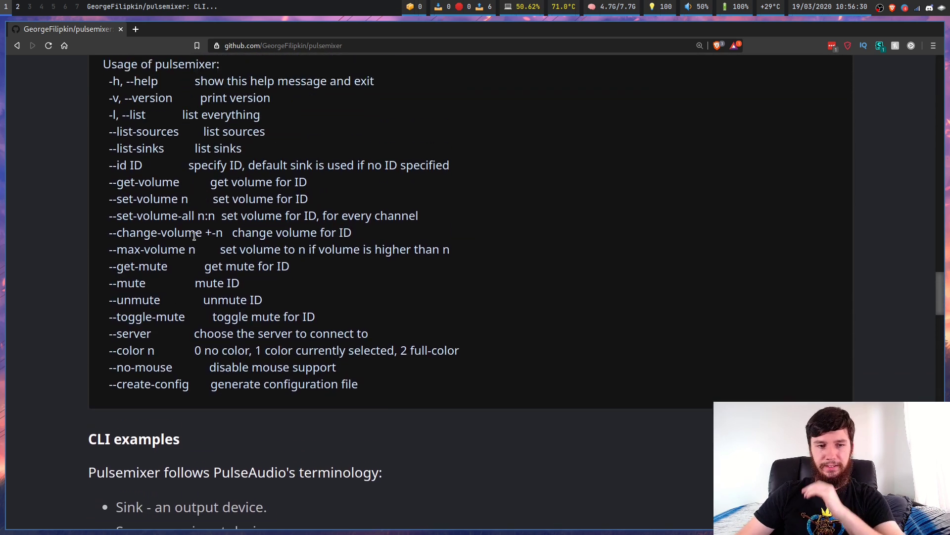
drag(109, 187, 210, 187)
click(210, 187)
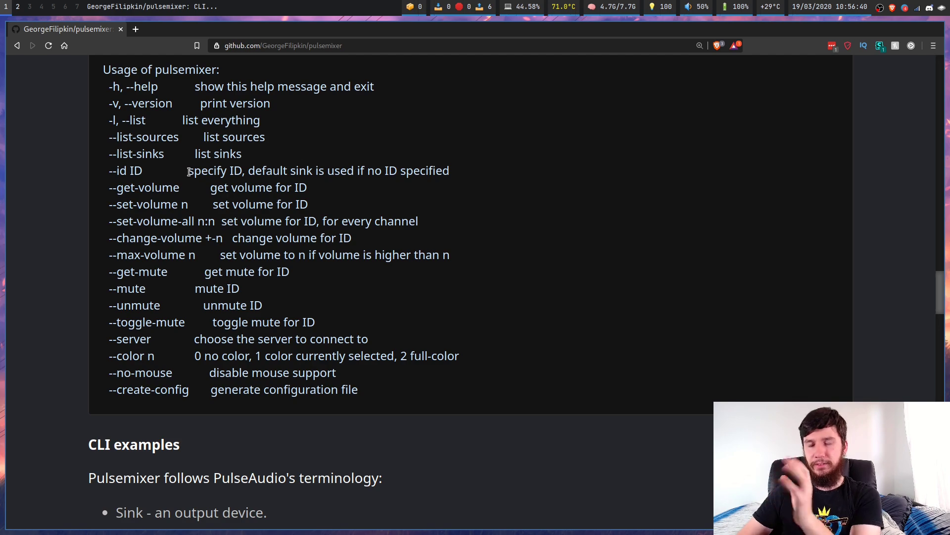
Scroll to the Configuration section, highlighting the create-config command and ~/.config/ path.
scroll(208, 189, down, 20)
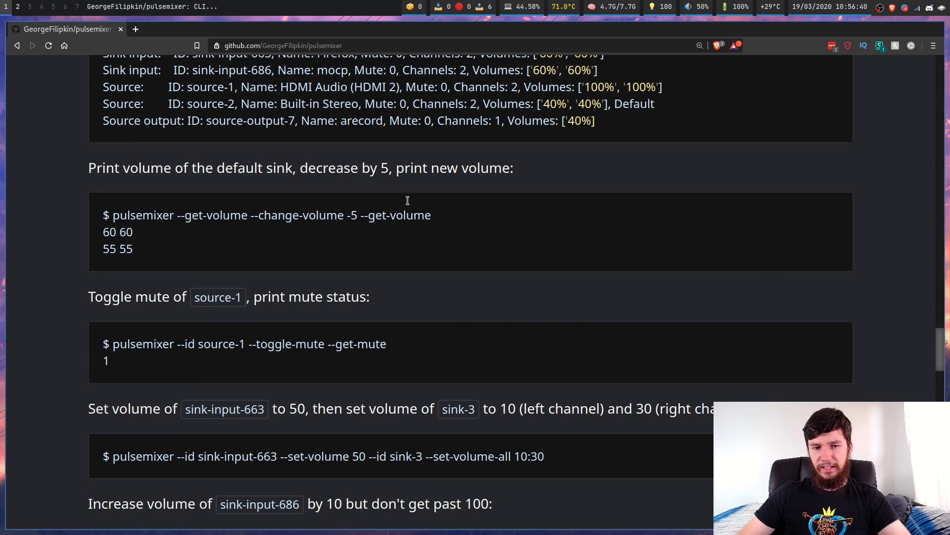
scroll(431, 210, down, 3)
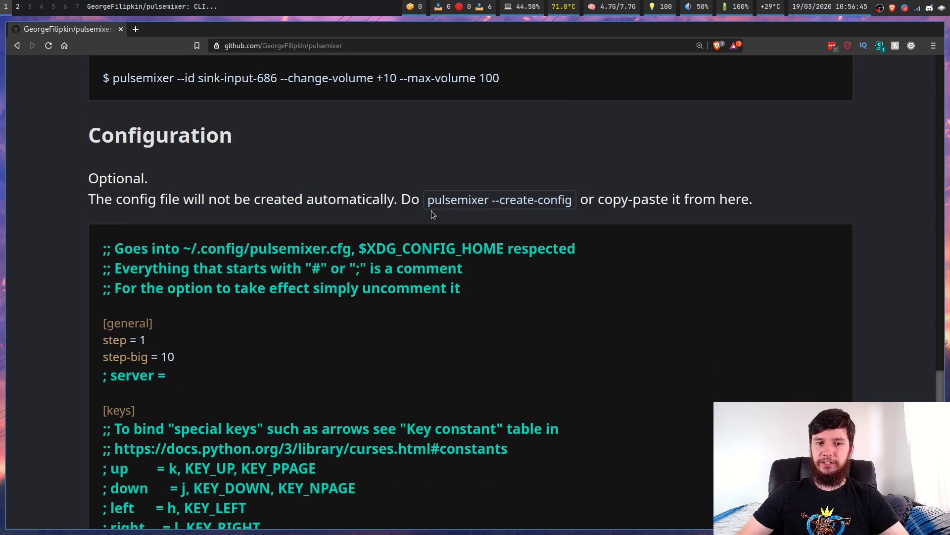
drag(426, 124, 495, 124)
click(517, 124)
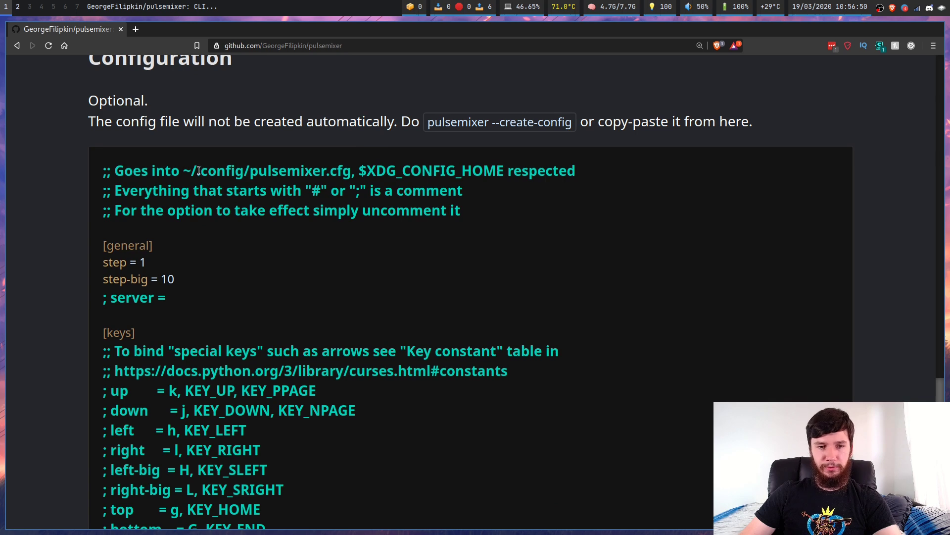
drag(184, 168, 321, 170)
click(282, 168)
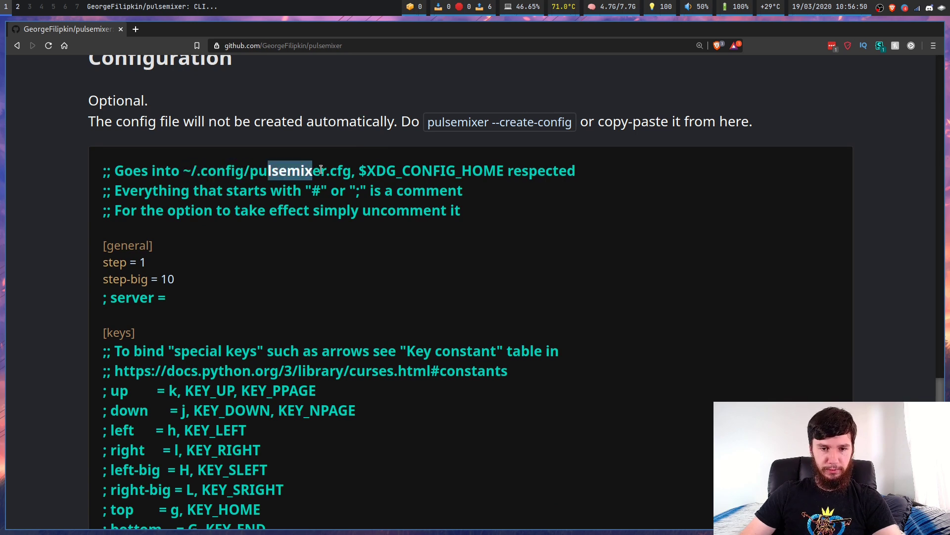
click(396, 167)
In a new enlarged terminal, enter ~/.config in ranger and search for pulsem.
key(super+Return)
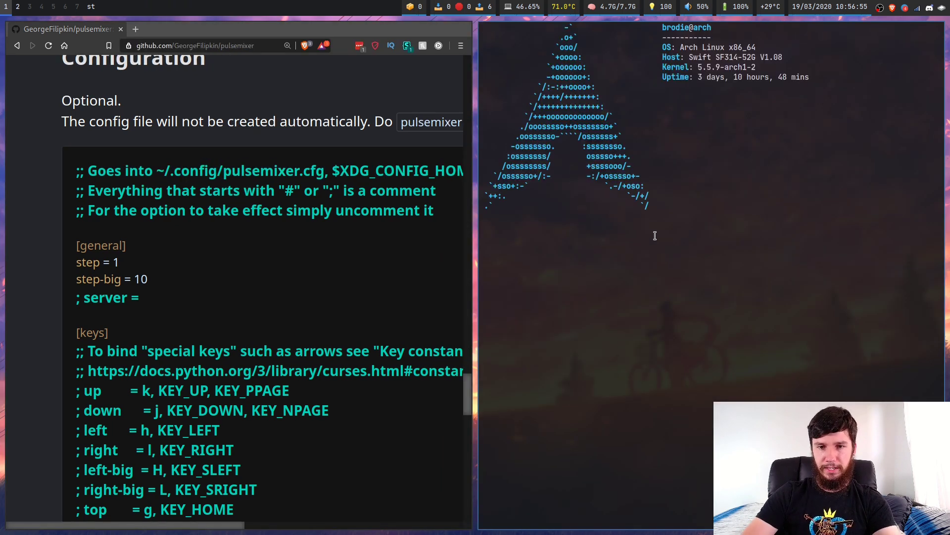
key(ctrl+shift+Page_Up)
key(ctrl+shift+Page_Up)
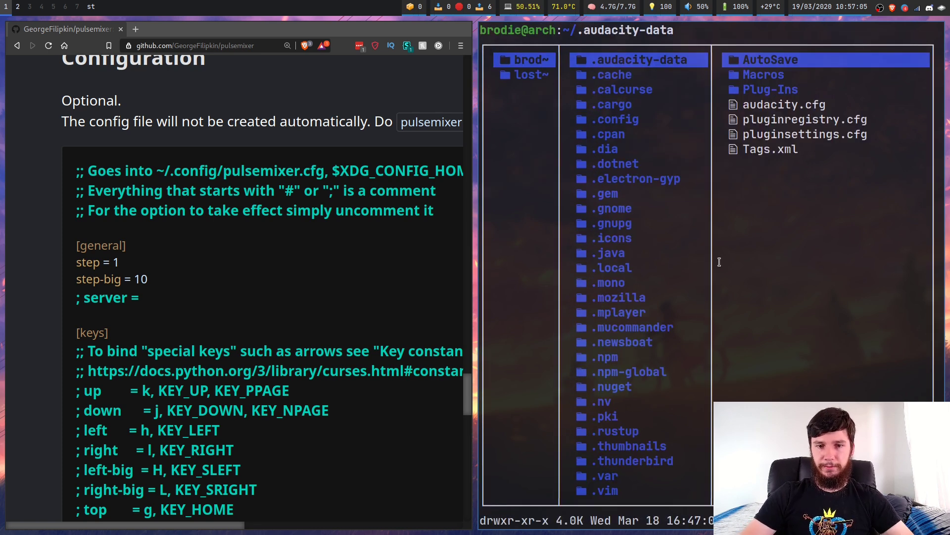
key(j)
key(j)
key(j)
key(j)
text(l/pulsem)
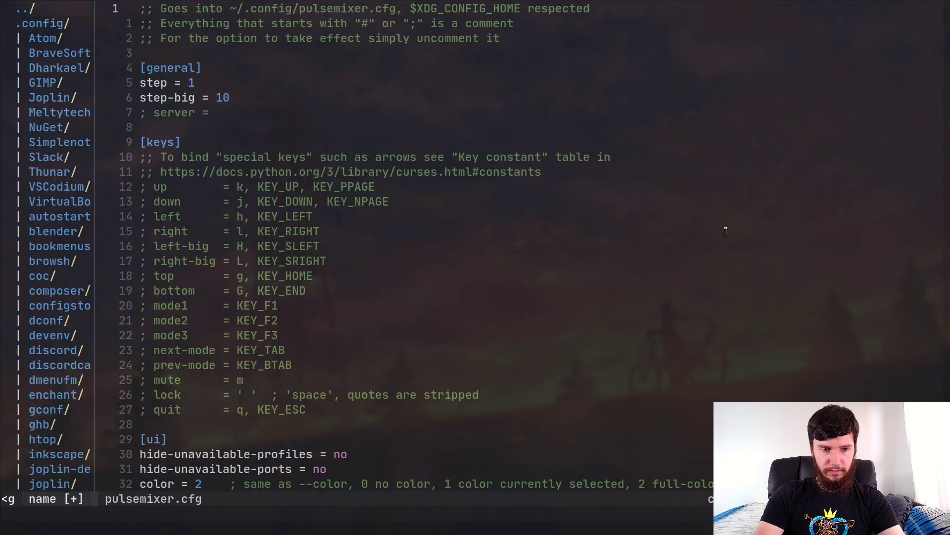
Open pulsemixer.cfg, go to the [style] single-characters comment, and tile Vim beside the browser.
key(ctrl+n)
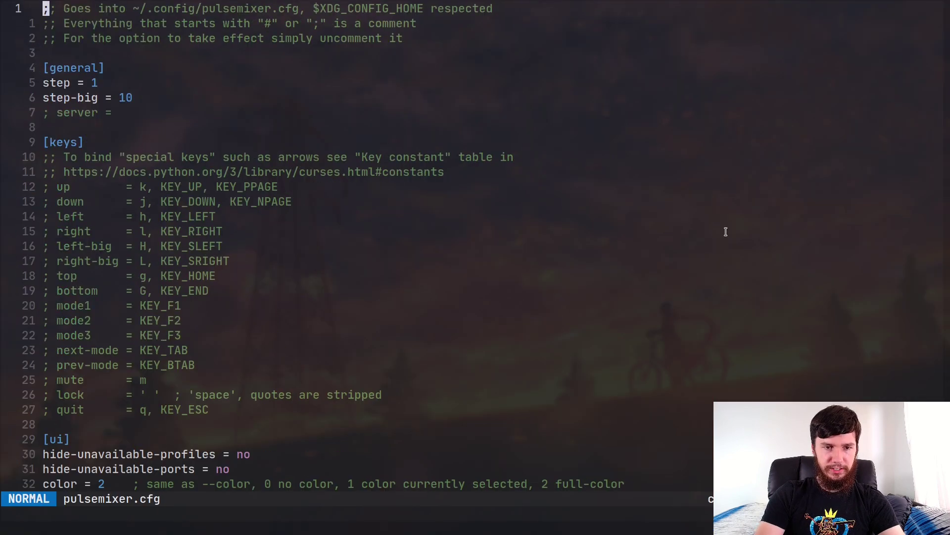
key(j)
key(j)
key(j)
key(j)
key(j)
key(j)
key(j)
key(j)
key(j)
key(j)
key(j)
key(j)
key(j)
key(j)
key(j)
key(j)
key(j)
key(j)
key(j)
key(j)
key(j)
key(j)
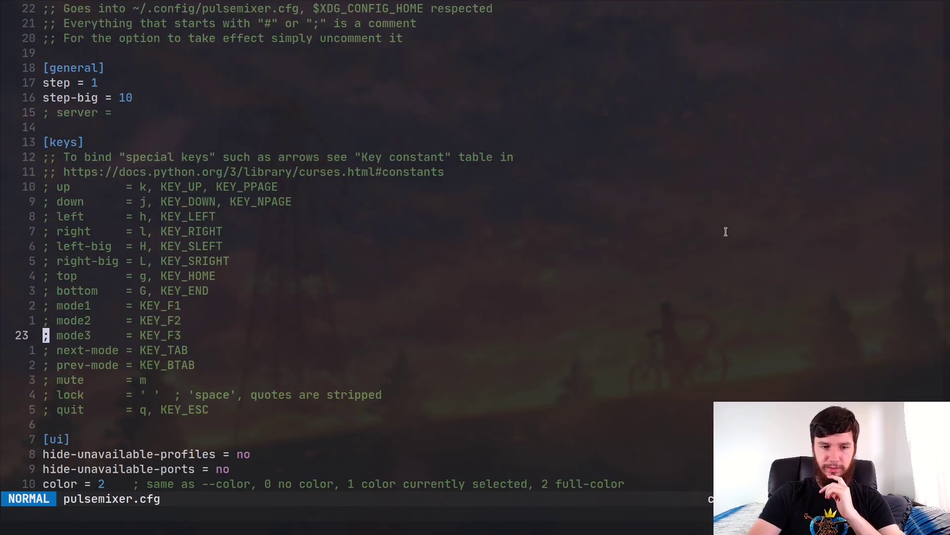
key(j)
key(j)
key(j)
key(j)
key(j)
key(j)
key(j)
key(j)
key(j)
key(j)
key(j)
key(j)
key(j)
key(j)
key(j)
key(j)
key(j)
key(j)
key(j)
key(j)
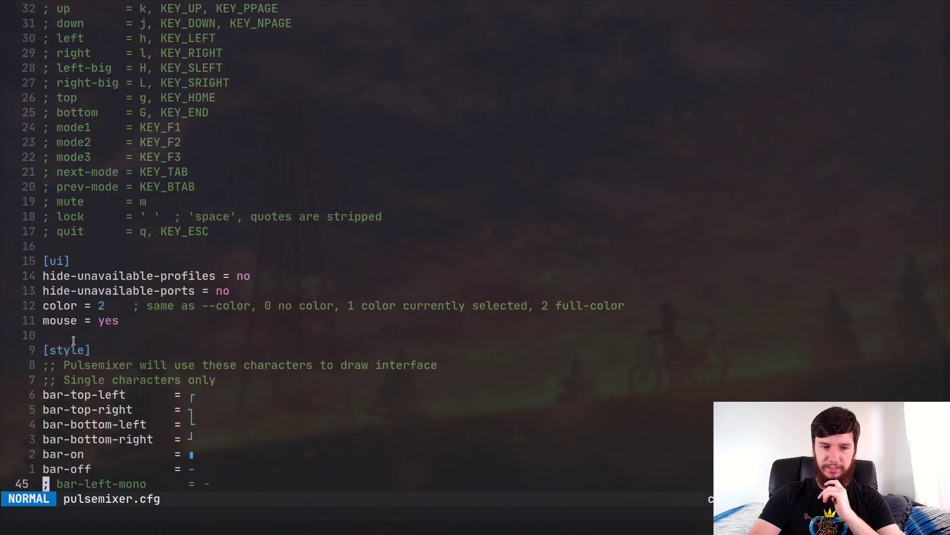
key(k)
key(k)
key(k)
key(k)
key(k)
key(k)
key(k)
key(ctrl+w)
key(v)
key(super+f)
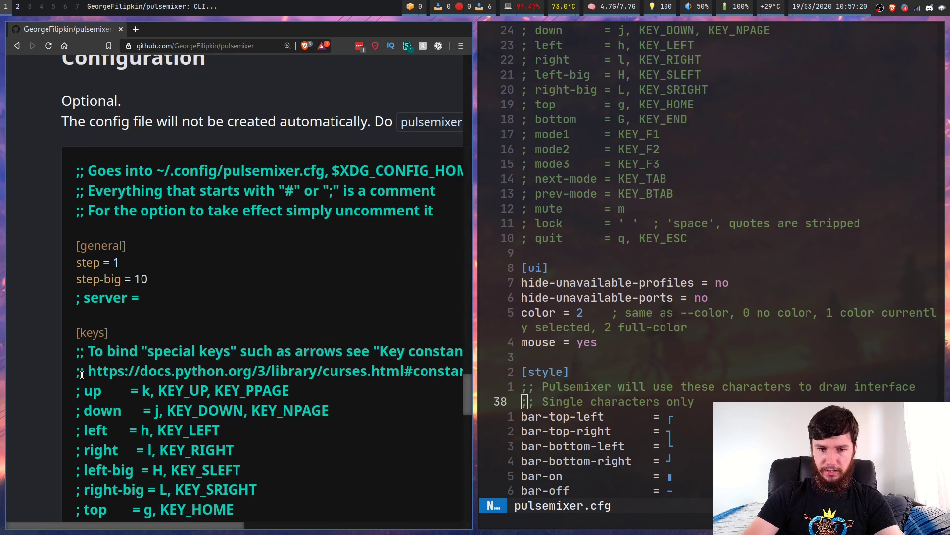
key(super+Return)
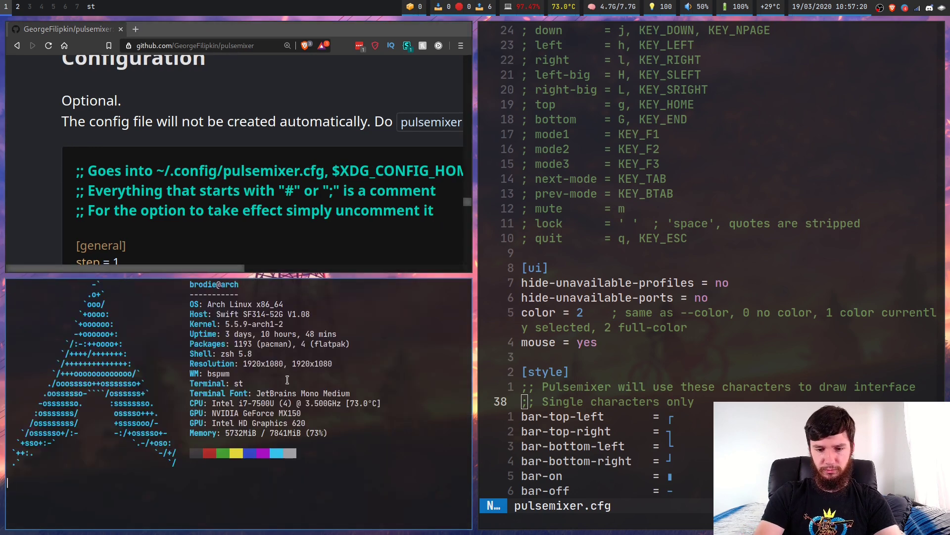
text(pulsep)
key(ctrl+shift+Page_Up)
text(i)
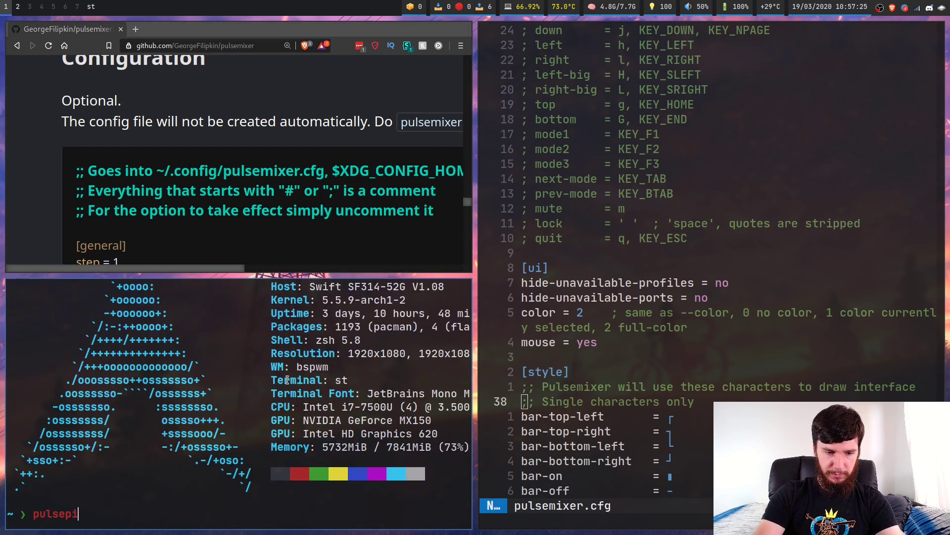
key(BackSpace)
key(BackSpace)
text(mixer --color 0)
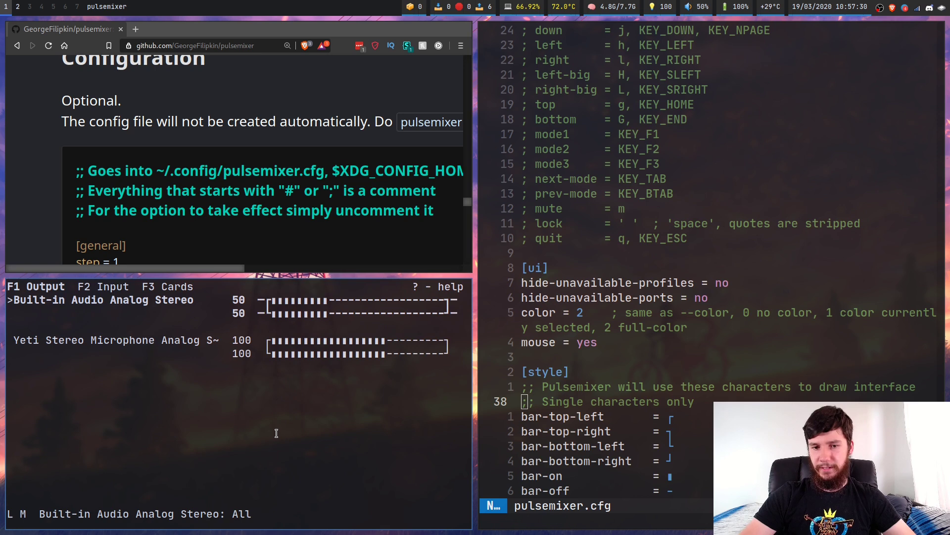
key(q)
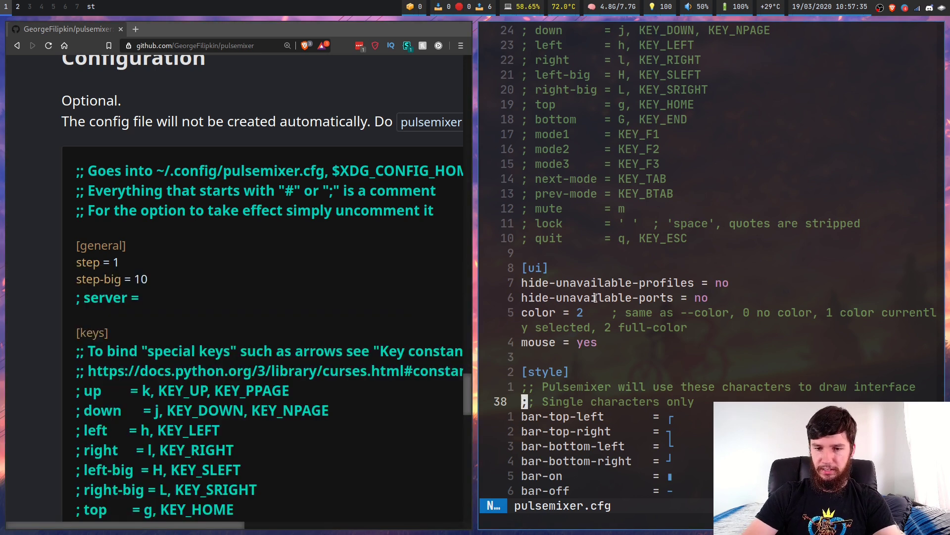
key(5)
key(k)
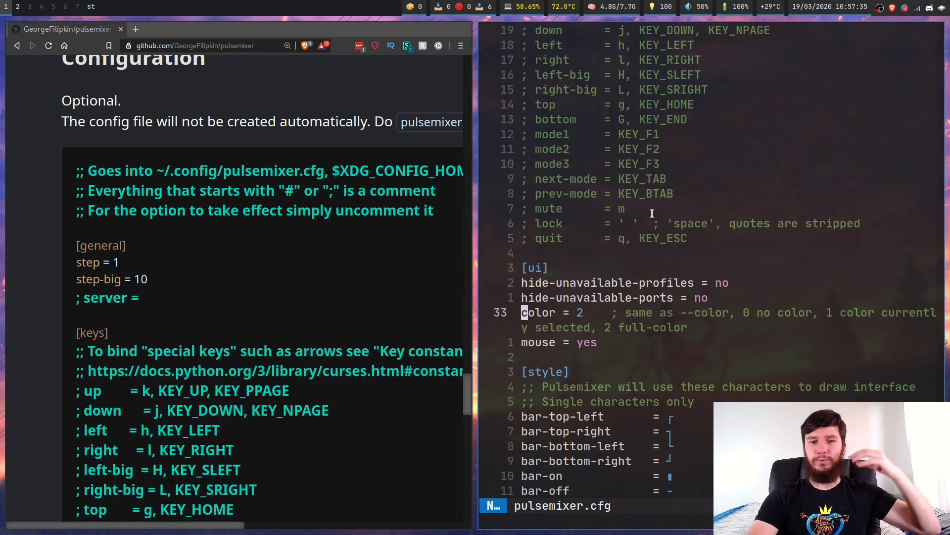
key(k)
key(k)
key(k)
key(j)
key(j)
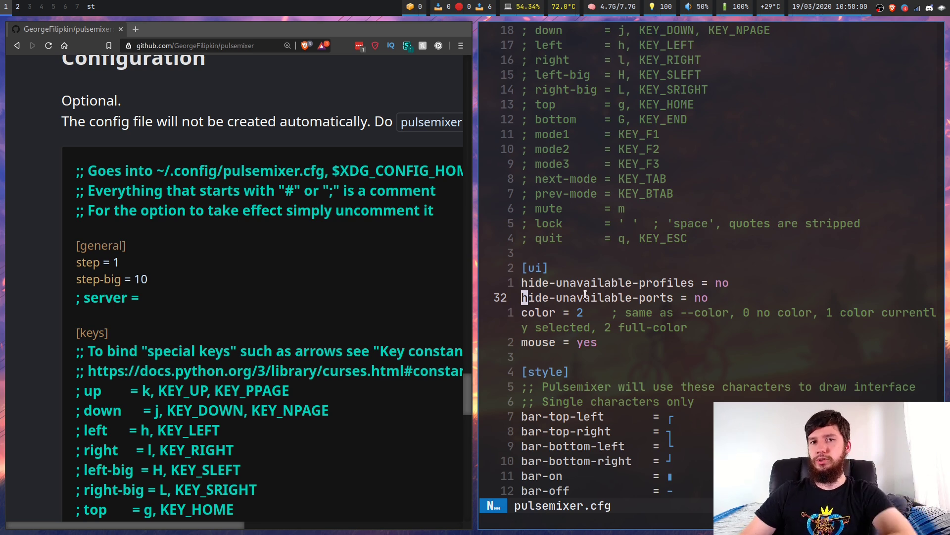
Check the info-muted indicator setting and preview pulsemixer below Vim.
key(j)
key(j)
key(j)
key(j)
key(j)
key(j)
key(j)
key(j)
key(j)
key(j)
key(j)
key(j)
key(j)
key(j)
key(j)
key(j)
key(j)
key(j)
key(j)
key(j)
key(j)
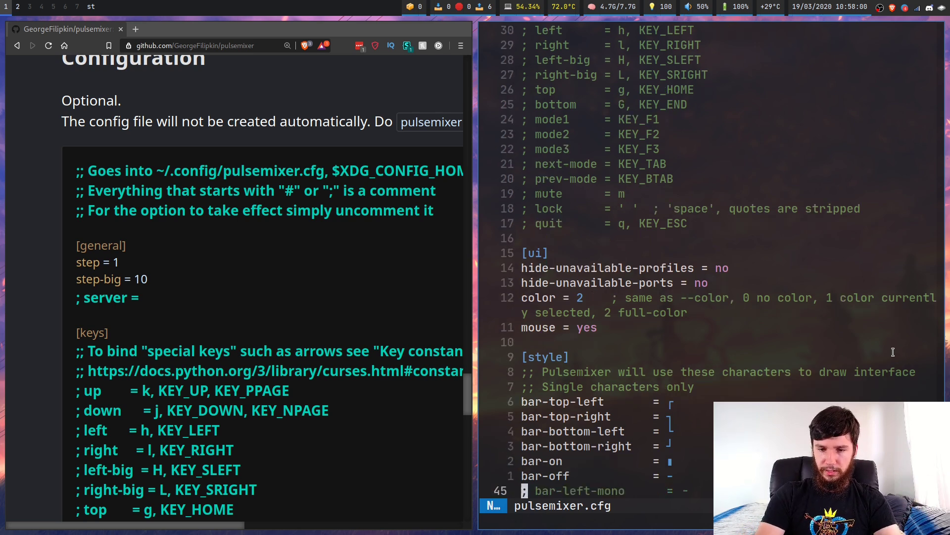
key(k)
key(k)
key(k)
key(k)
key(k)
key(k)
key(k)
key(k)
key(k)
key(k)
key(k)
key(k)
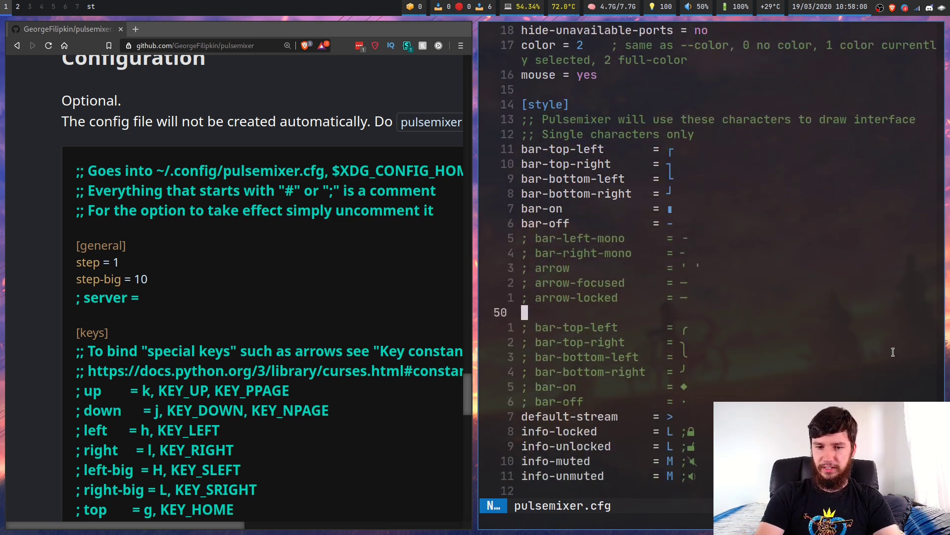
key(super+p)
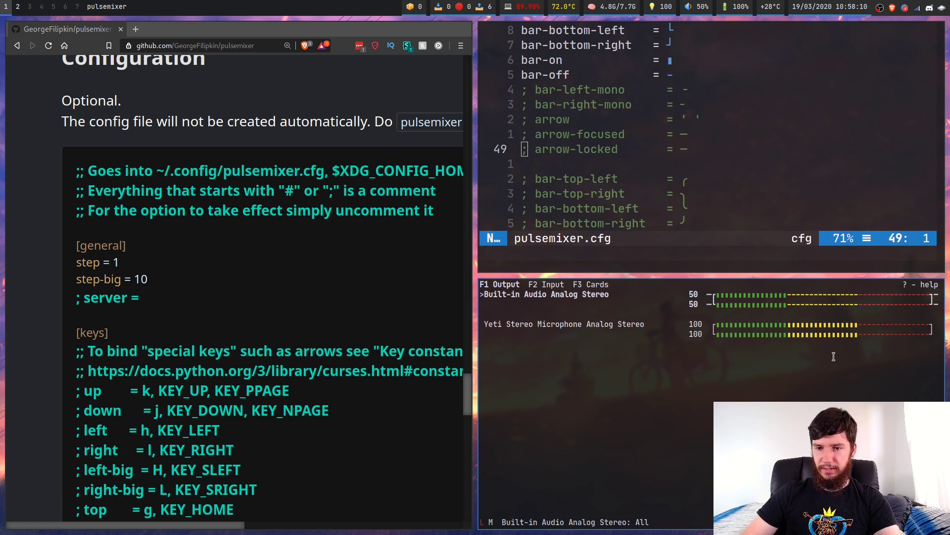
key(q)
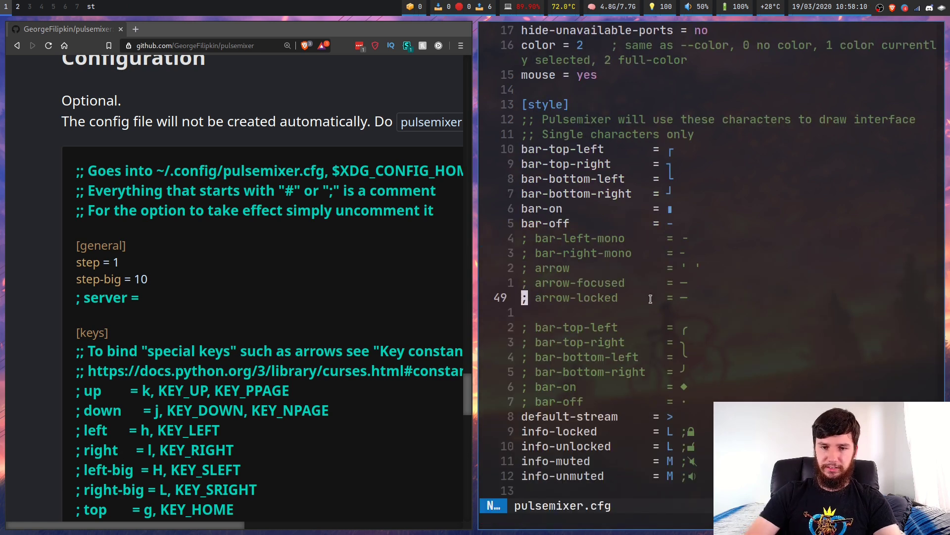
Comment out the original bar-* character lines with a column edit.
key(k)
key(k)
key(k)
key(k)
key(k)
key(ctrl+v)
key(k)
key(k)
key(k)
key(k)
key(k)
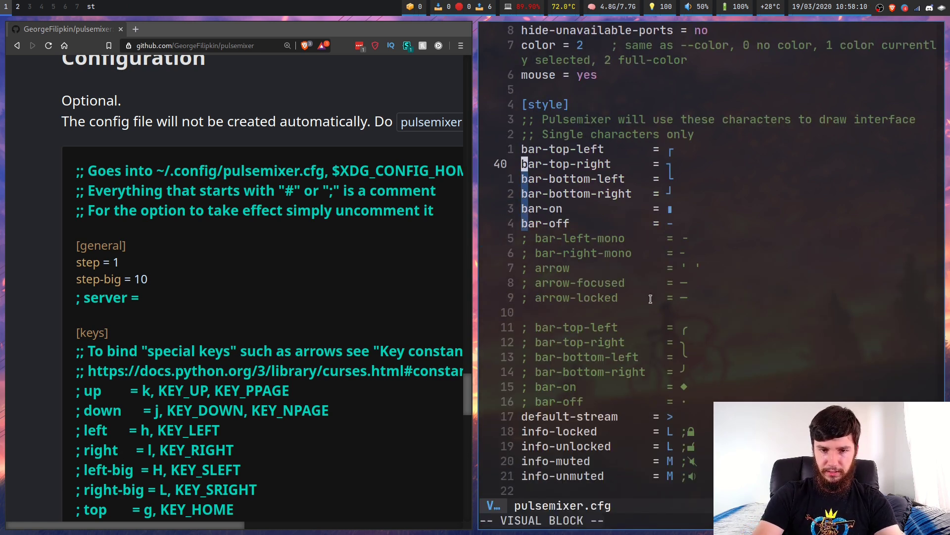
text(c; b)
key(Escape)
Uncomment the alternate bar characters, save with :w, and preview pulsemixer full-screen with diamond bars.
key(j)
key(j)
key(j)
key(j)
key(j)
key(j)
key(j)
key(j)
key(j)
key(j)
key(j)
key(j)
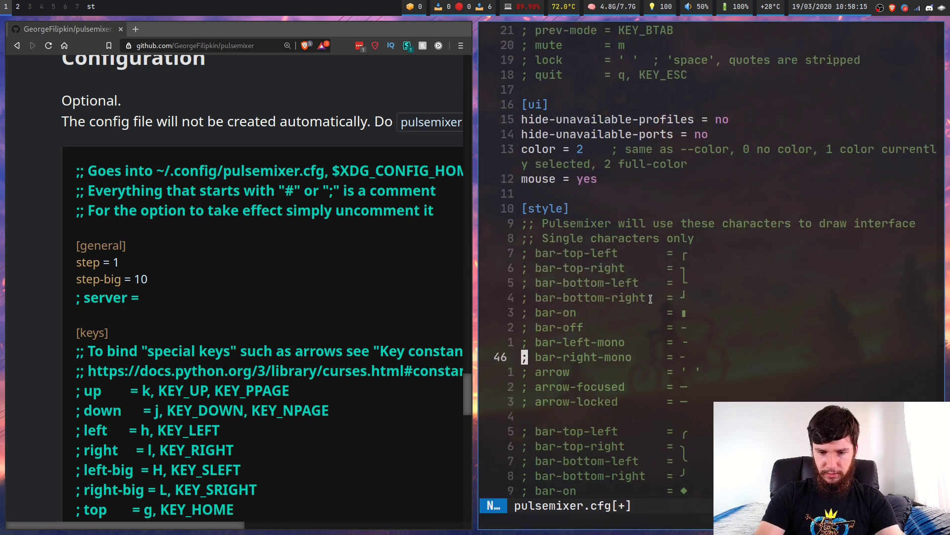
key(ctrl+v)
key(j)
key(j)
key(j)
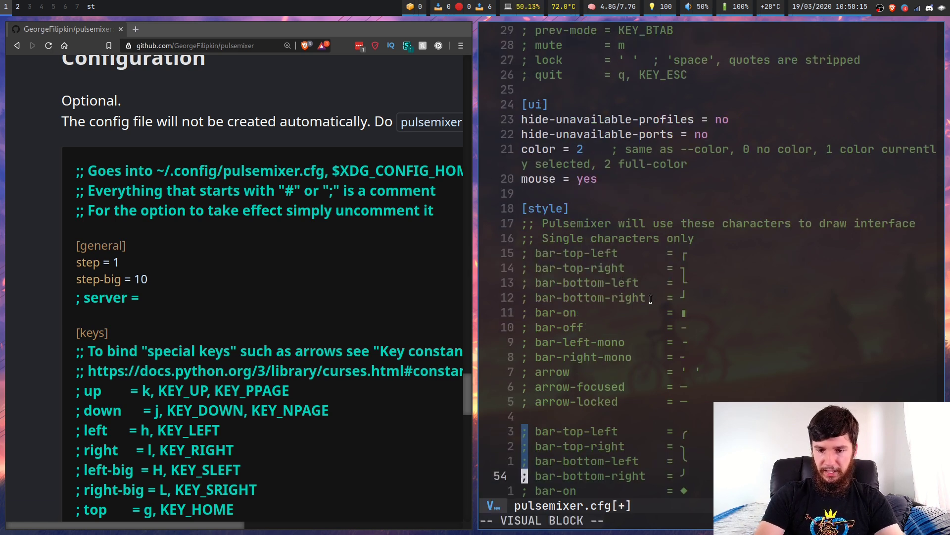
key(j)
key(j)
key(j)
key(j)
key(j)
key(j)
key(k)
key(k)
key(k)
text(kd:)
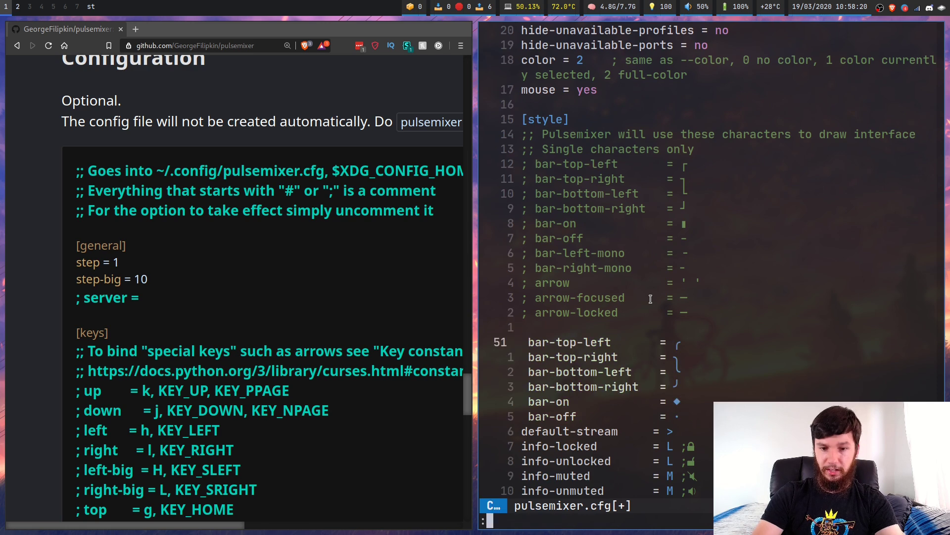
text(w)
key(Return)
key(super+F4)
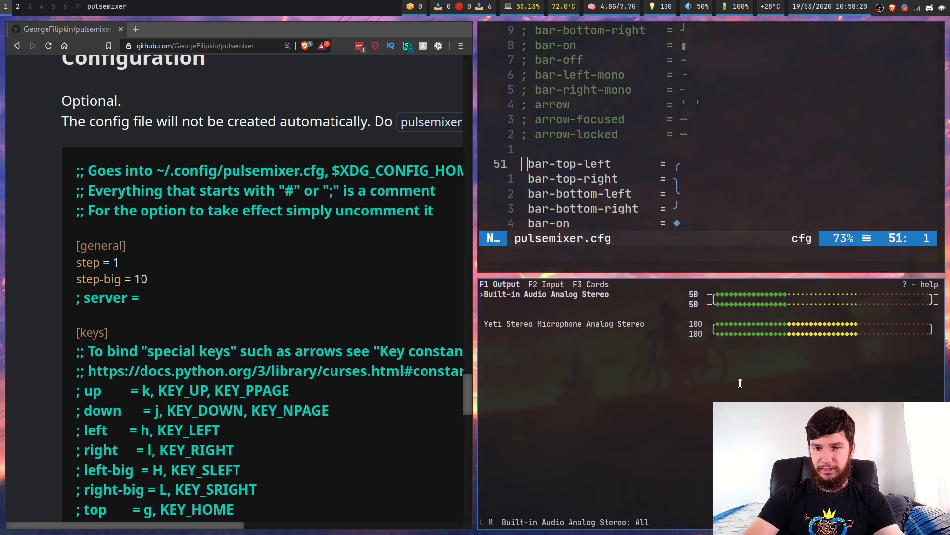
key(super+f)
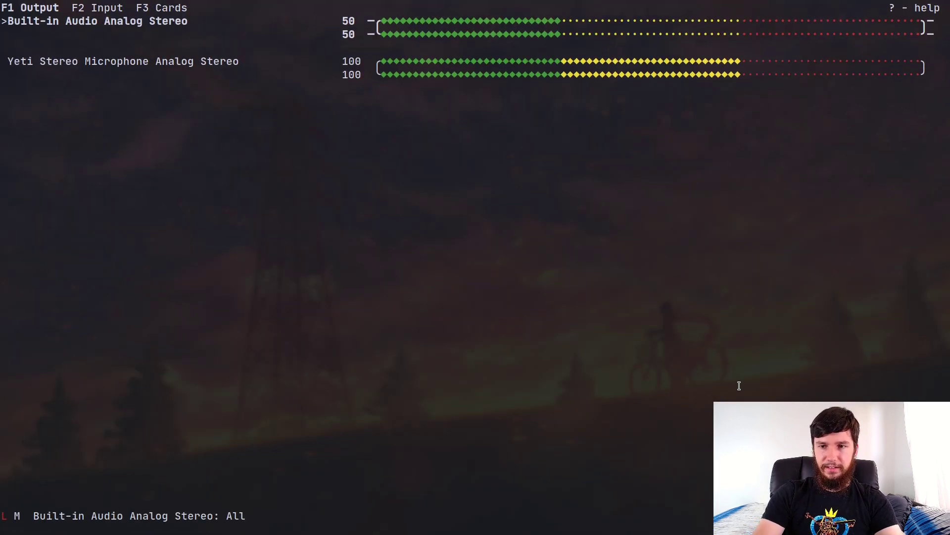
Undo the alternate bar-character edit and save pulsemixer.cfg with :w.
key(ctrl+plus)
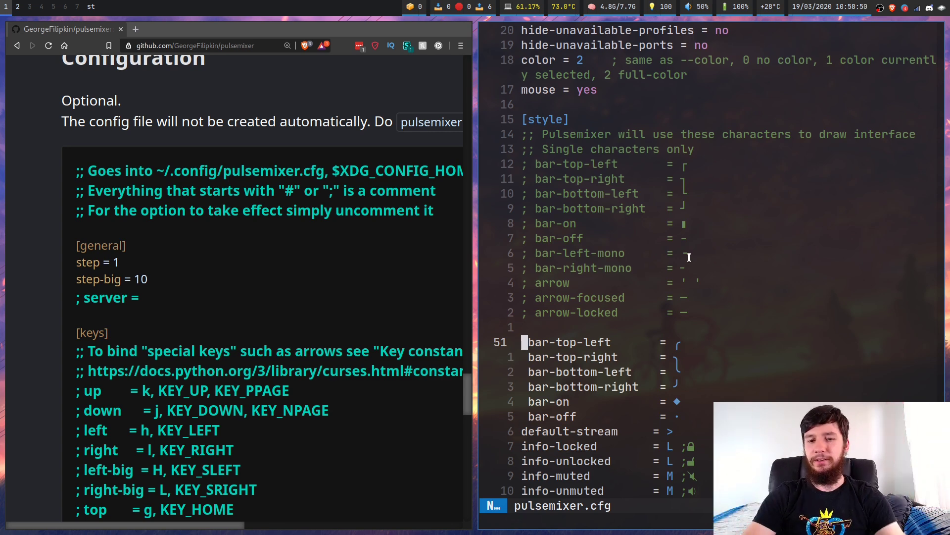
key(u)
key(u)
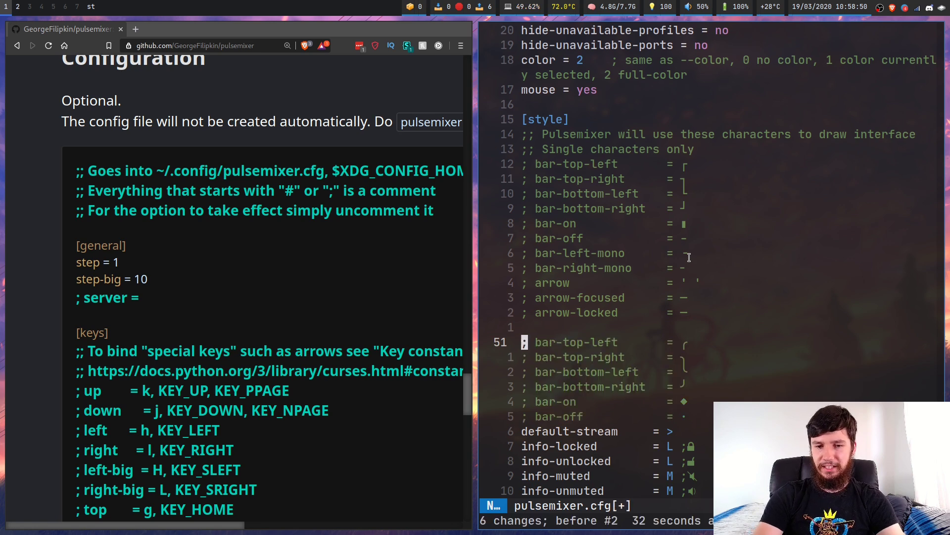
text(:w)
key(Return)
key(j)
key(j)
key(j)
key(j)
key(j)
key(j)
key(j)
key(j)
key(j)
key(j)
key(j)
key(j)
key(j)
key(j)
key(j)
key(j)
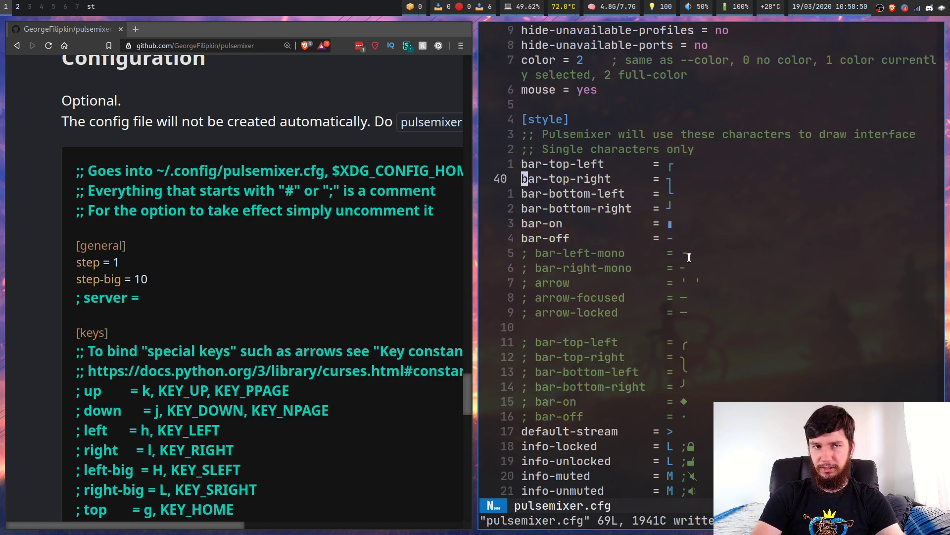
key(j)
key(j)
key(j)
key(j)
key(j)
key(j)
key(j)
key(j)
key(j)
key(j)
key(j)
key(j)
key(j)
key(j)
key(k)
key(k)
key(k)
key(k)
key(k)
key(k)
key(k)
key(k)
key(k)
key(k)
key(k)
key(k)
key(k)
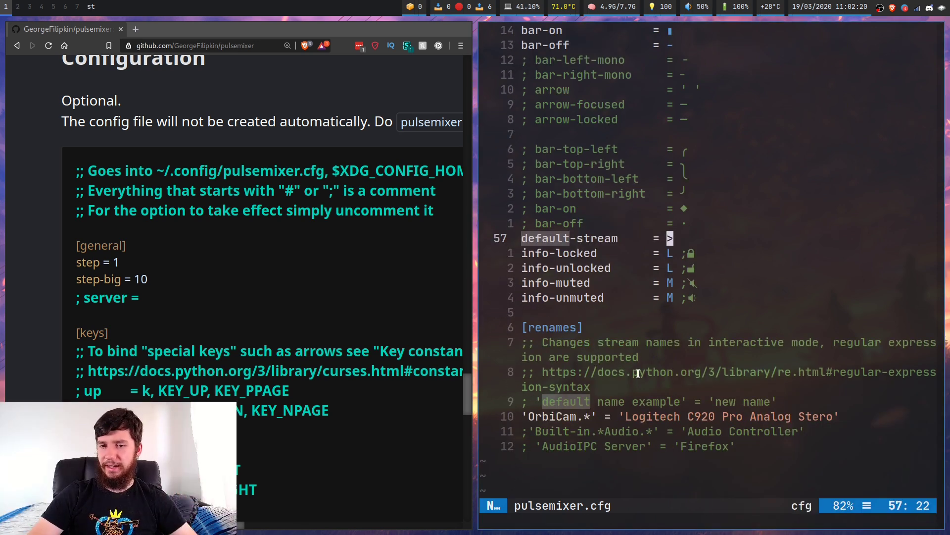
Preview the current L/M indicators in pulsemixer below the editor, then close it.
key(super+F4)
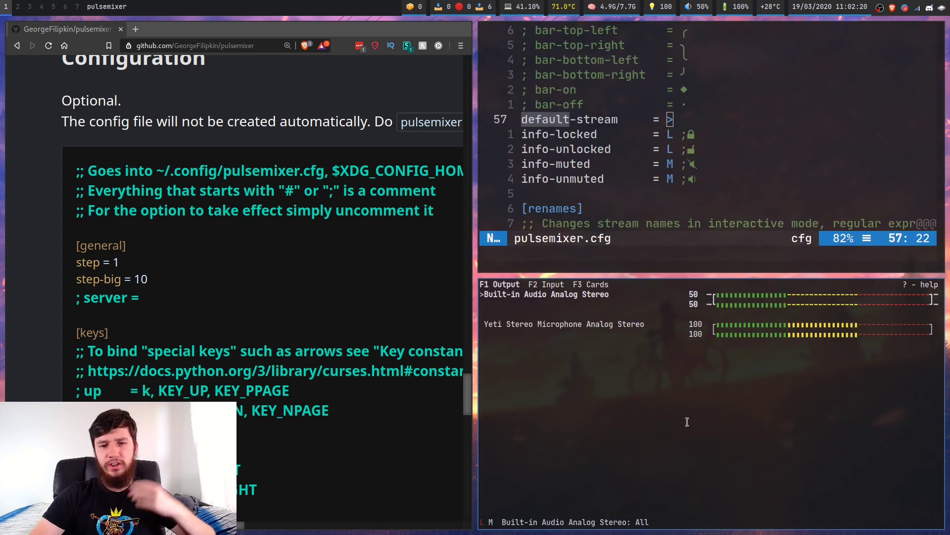
key(ctrl+shift+Page_Up)
key(ctrl+shift+Page_Up)
key(ctrl+shift+Page_Up)
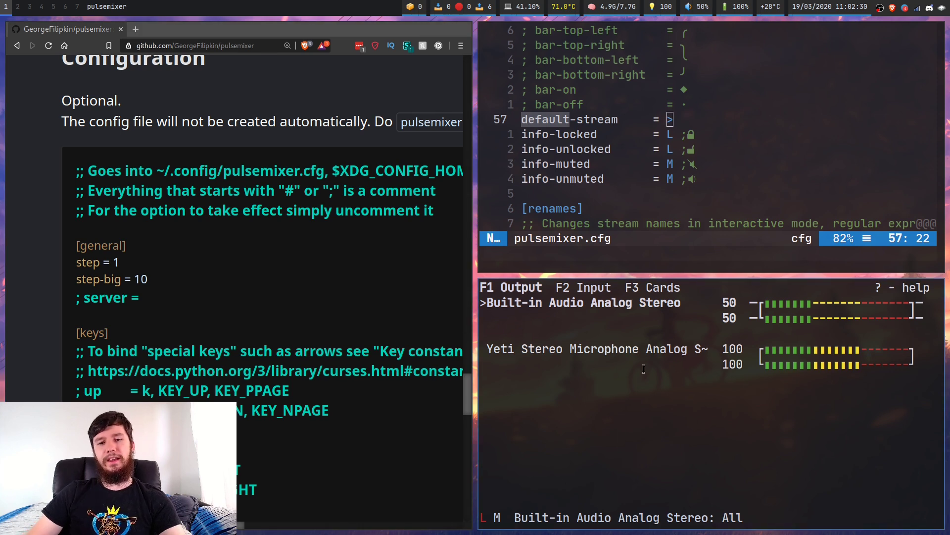
key(q)
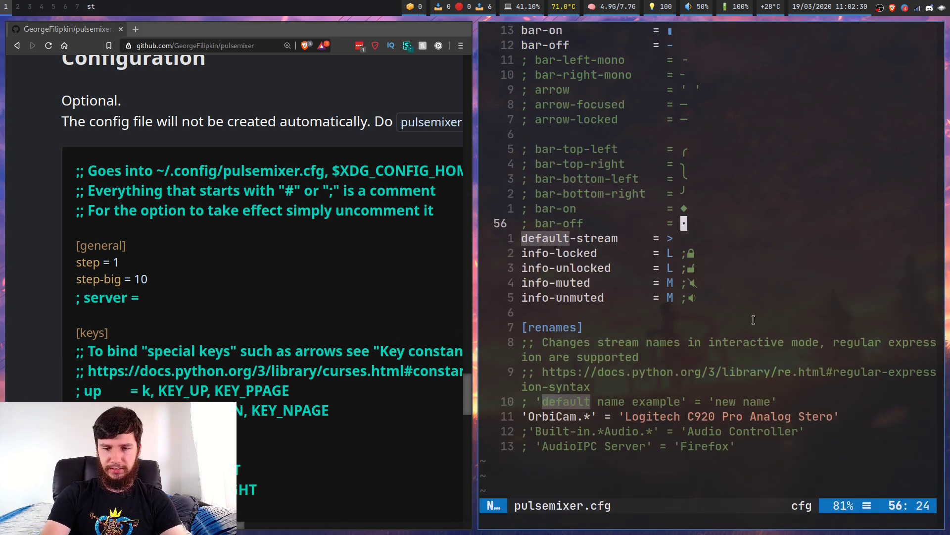
Block-delete the 'L ;' and 'M ;' prefixes from the info-* lines and save with :w.
key(j)
key(w)
key(ctrl+v)
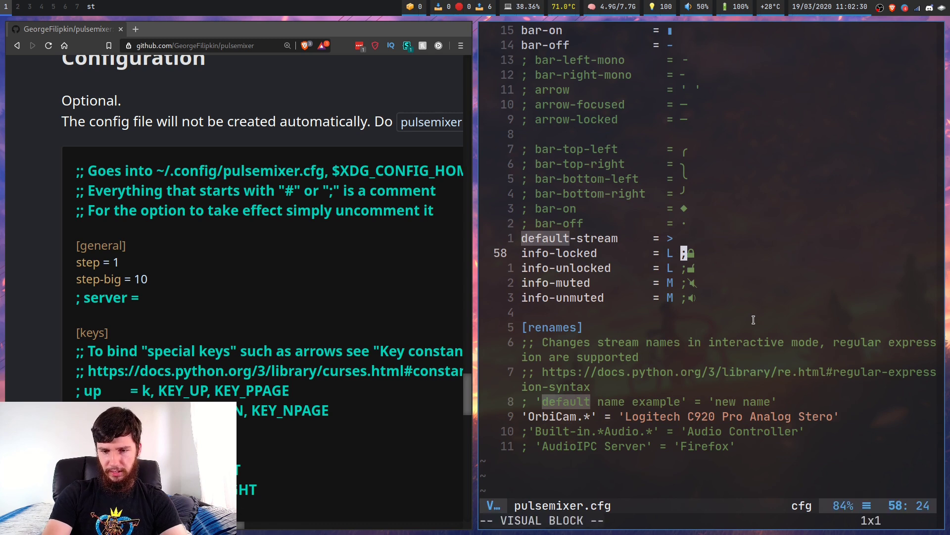
key(h)
key(h)
key(j)
key(j)
key(j)
text(d)
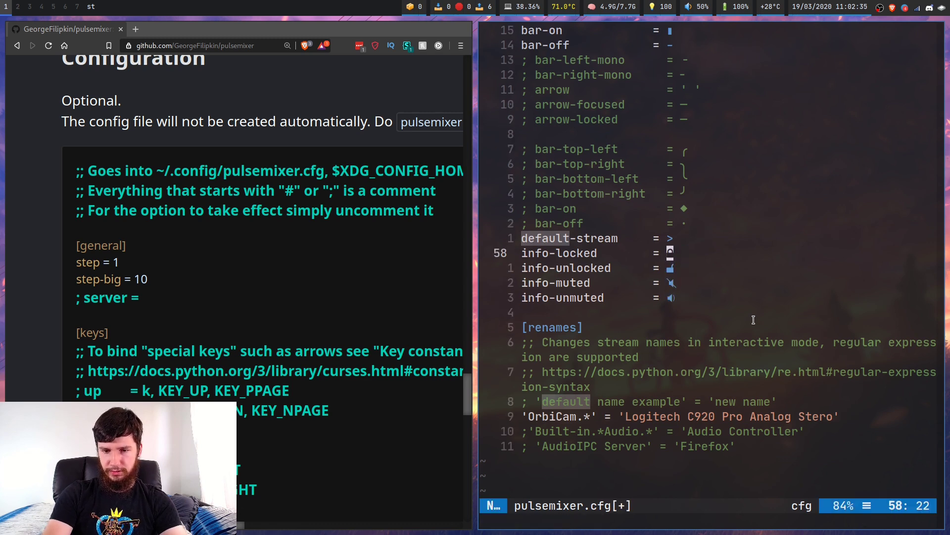
text(:w)
key(Return)
On workspace 2, view the lock and speaker icons in full-screen, enlarged pulsemixer, then quit.
key(super+2)
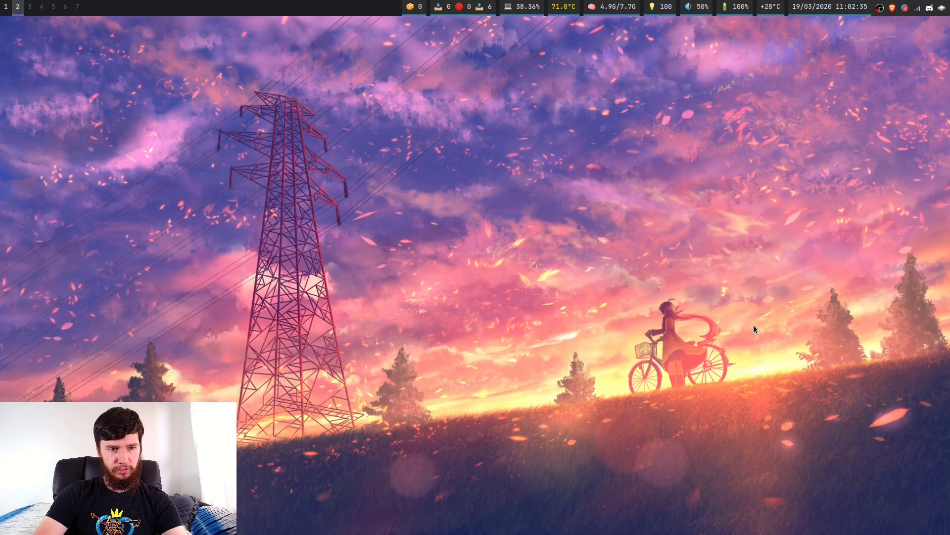
key(super+F4)
key(ctrl+shift+Page_Up)
key(ctrl+shift+Page_Up)
key(ctrl+shift+Page_Up)
key(ctrl+shift+Page_Up)
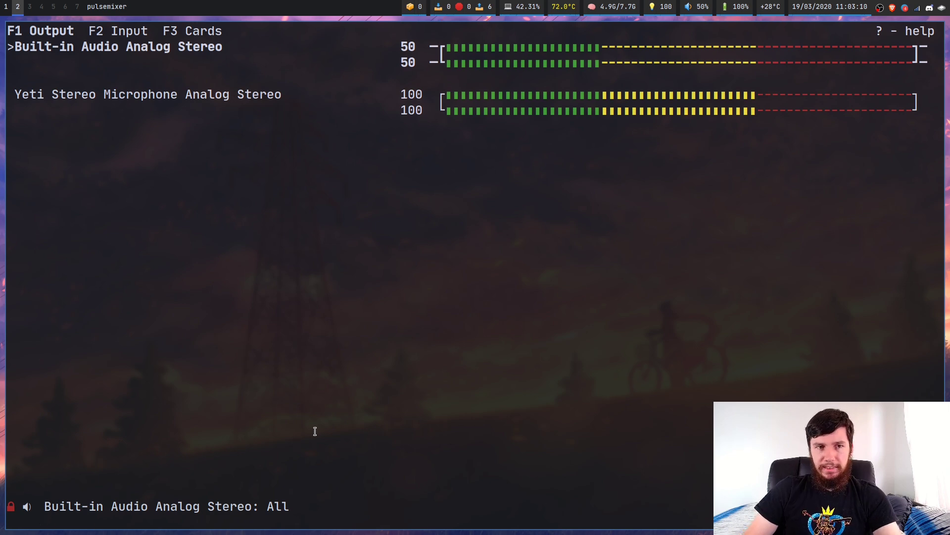
key(q)
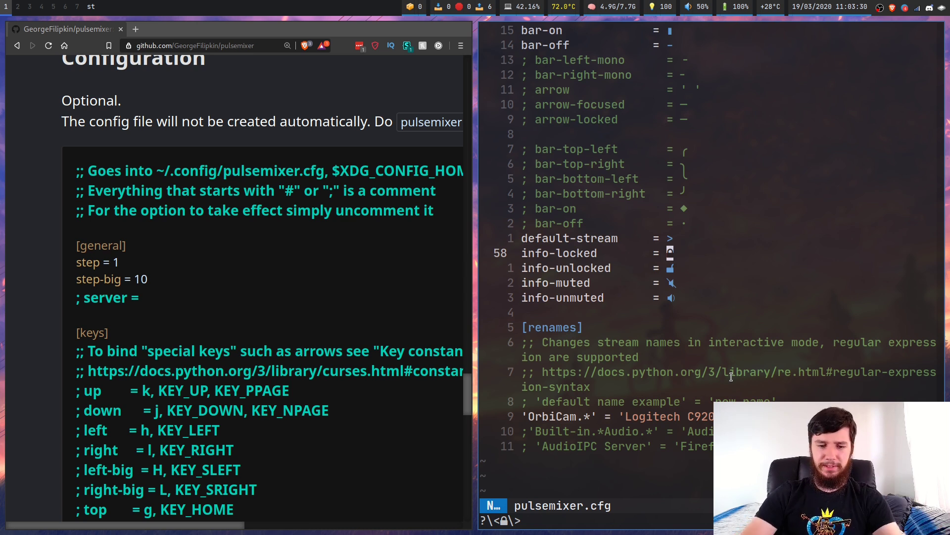
Find the info-locked icon setting, then move past info-unlocked to the Built-in Audio and OrbiCam rename rules.
key(Return)
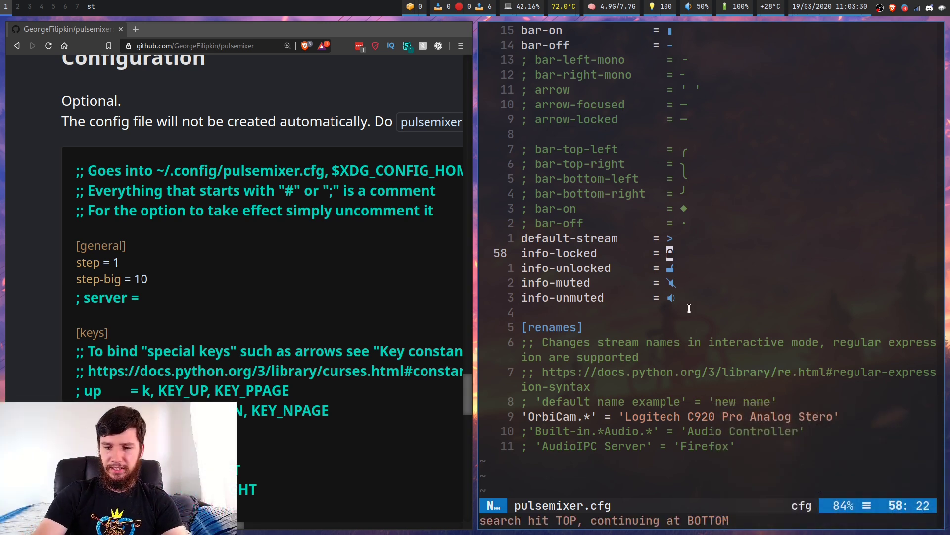
key(ctrl+minus)
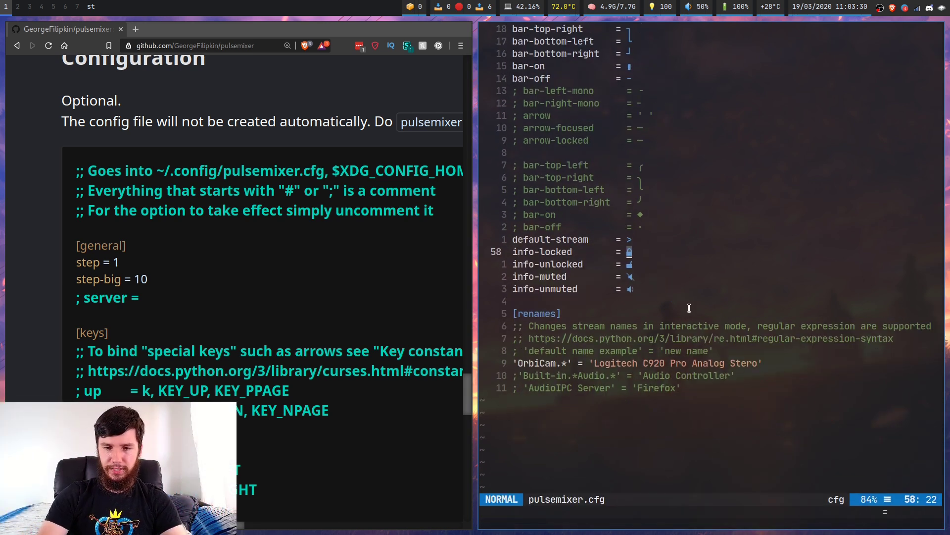
key(0)
key(ctrl+plus)
key(ctrl+plus)
key(j)
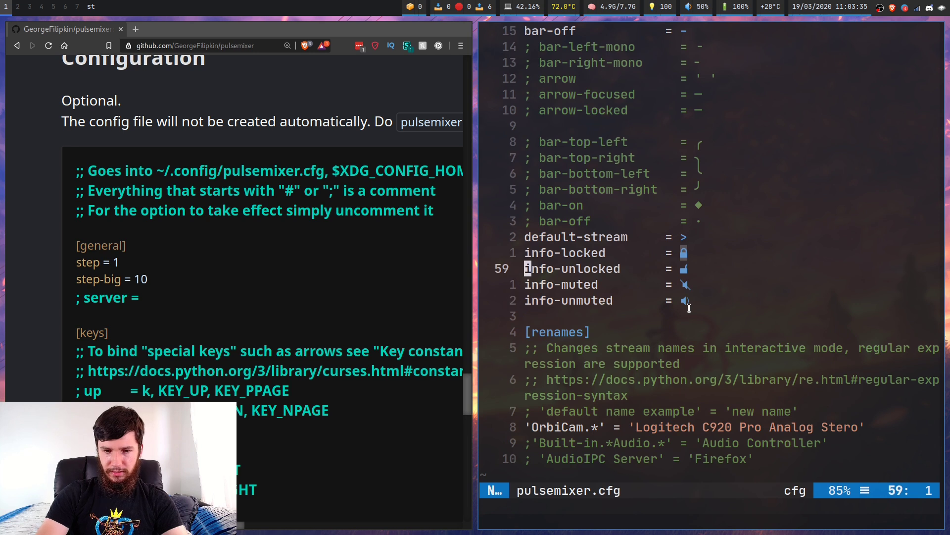
key(j)
key(j)
key(j)
key(j)
key(j)
key(j)
key(j)
key(j)
key(j)
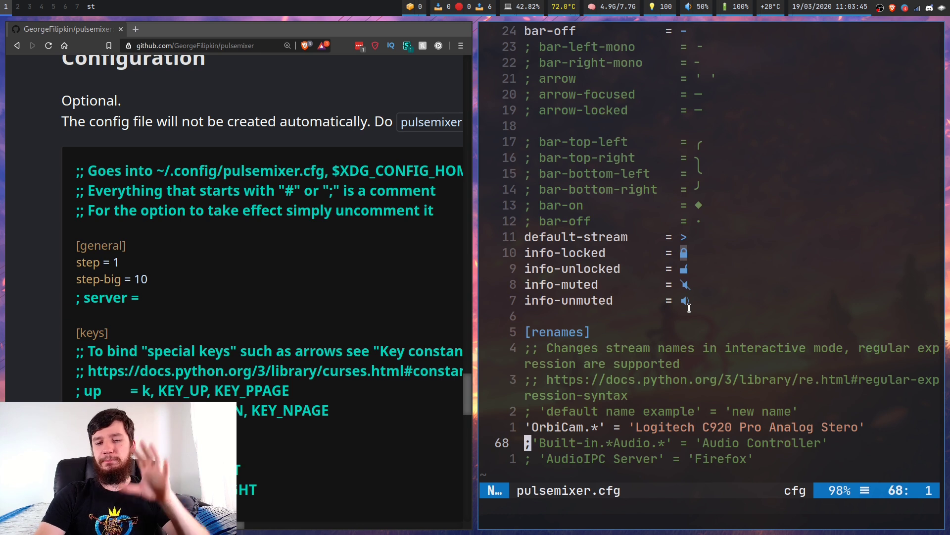
key(k)
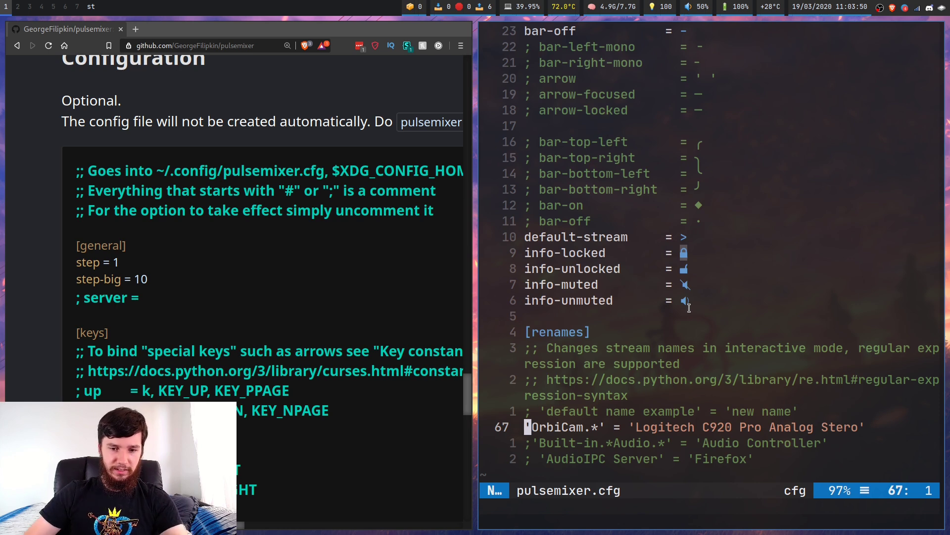
Check the current pulsemixer view, then return to the Built-in Audio rename rule.
key(super+2)
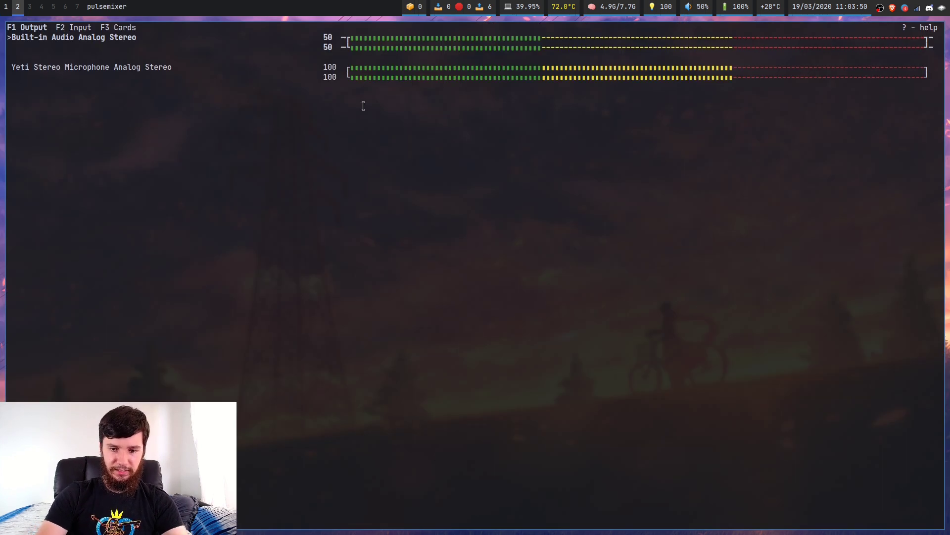
key(ctrl+equal)
key(ctrl+equal)
key(ctrl+equal)
key(ctrl+equal)
key(ctrl+equal)
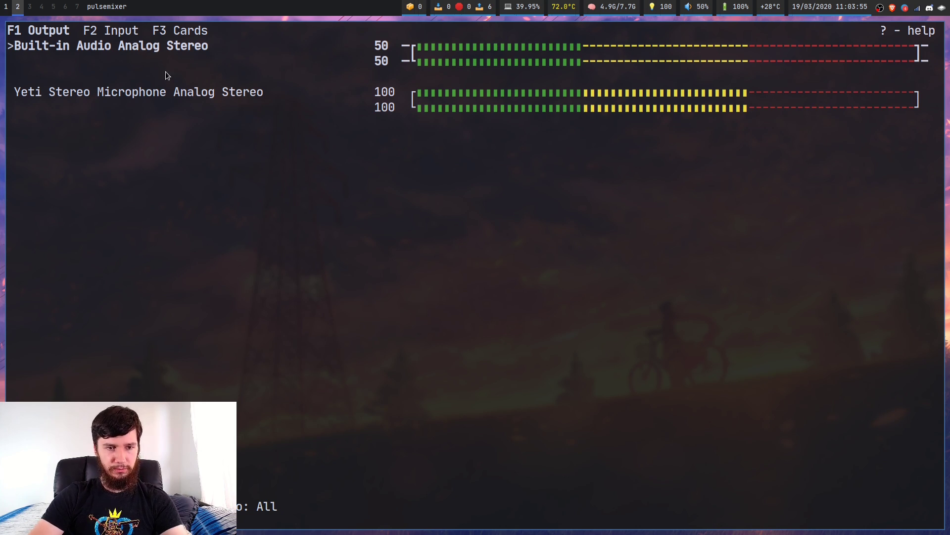
key(super+1)
key(k)
key(j)
key(j)
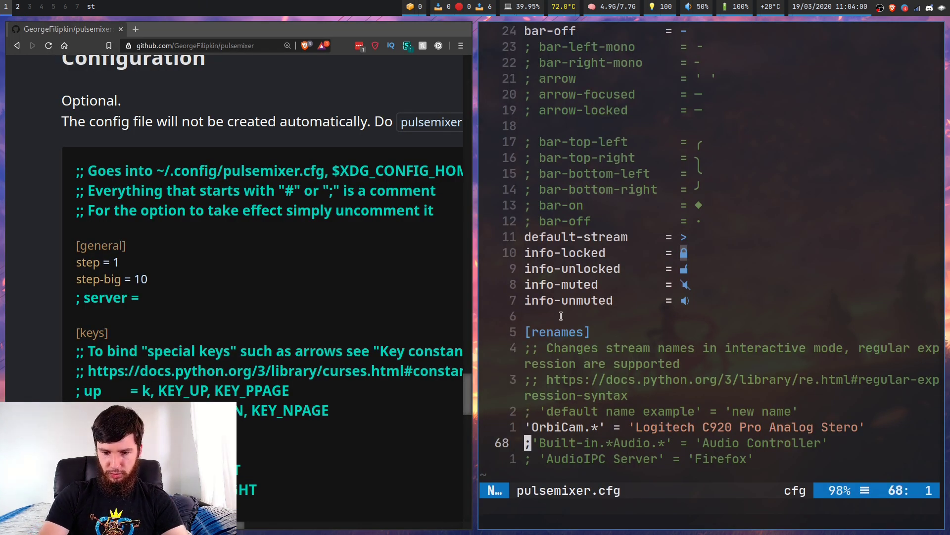
Uncomment the rename of Built-in Audio to 'Audio Controller', save, and restart pulsemixer to see it.
text(x)
text(:w)
key(Return)
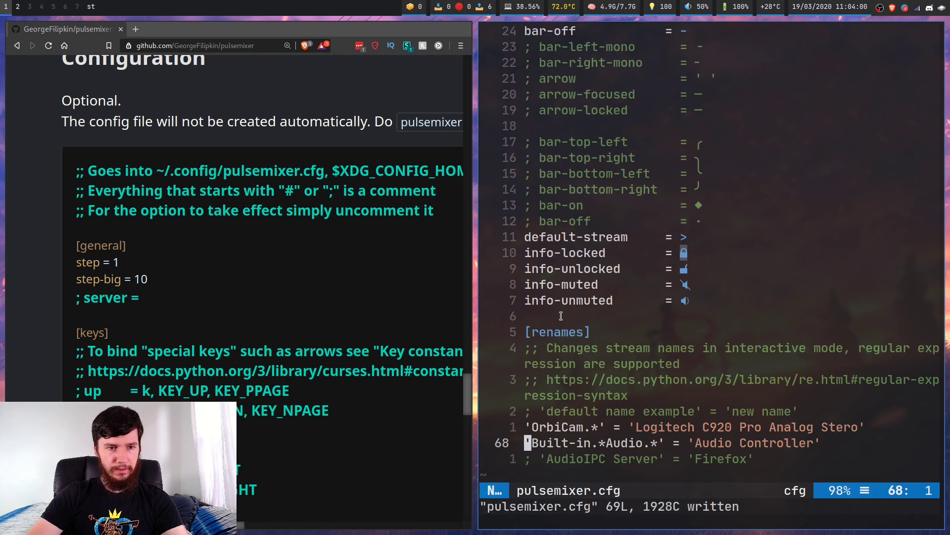
key(super+2)
key(q)
key(super+p)
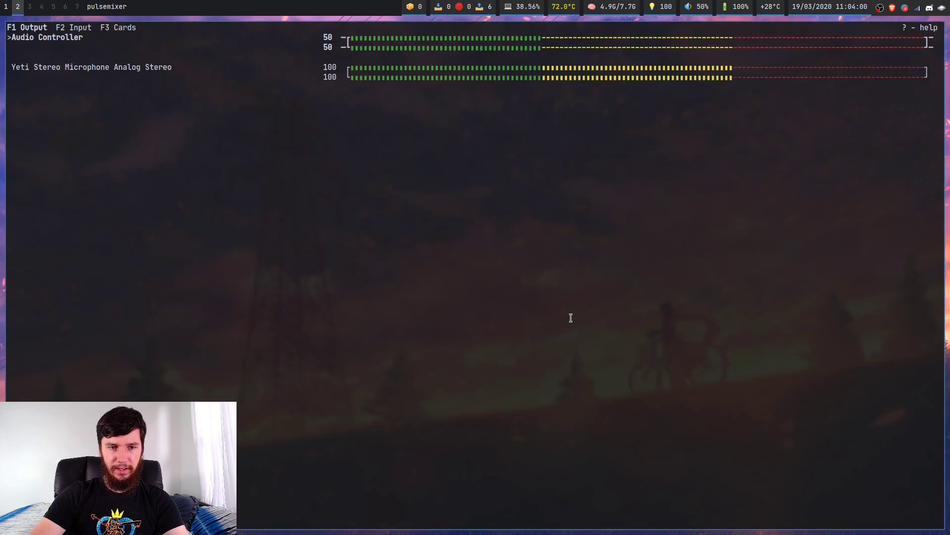
key(ctrl+equal)
key(ctrl+equal)
key(ctrl+equal)
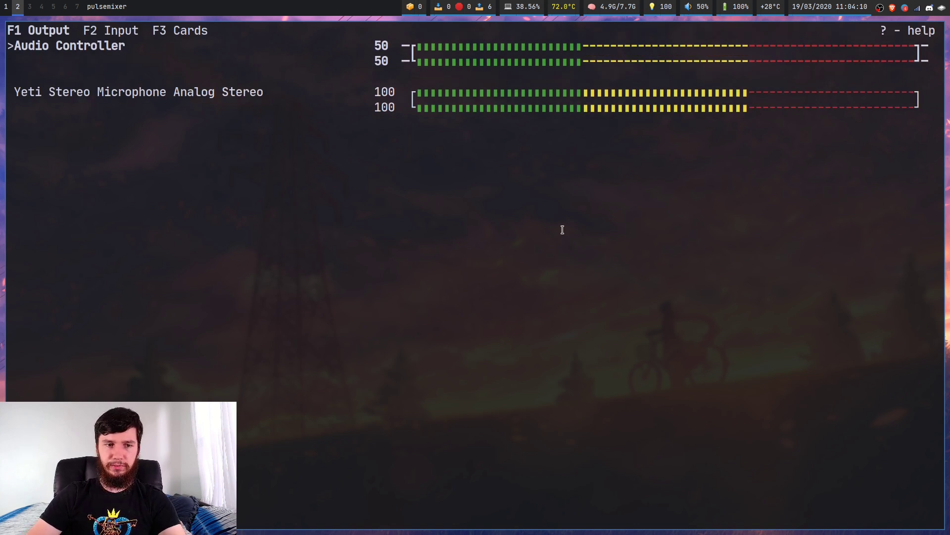
Undo the 'Audio Controller' rename, save pulsemixer.cfg, and move to the AudioIPC Server rule.
key(q)
text(u)
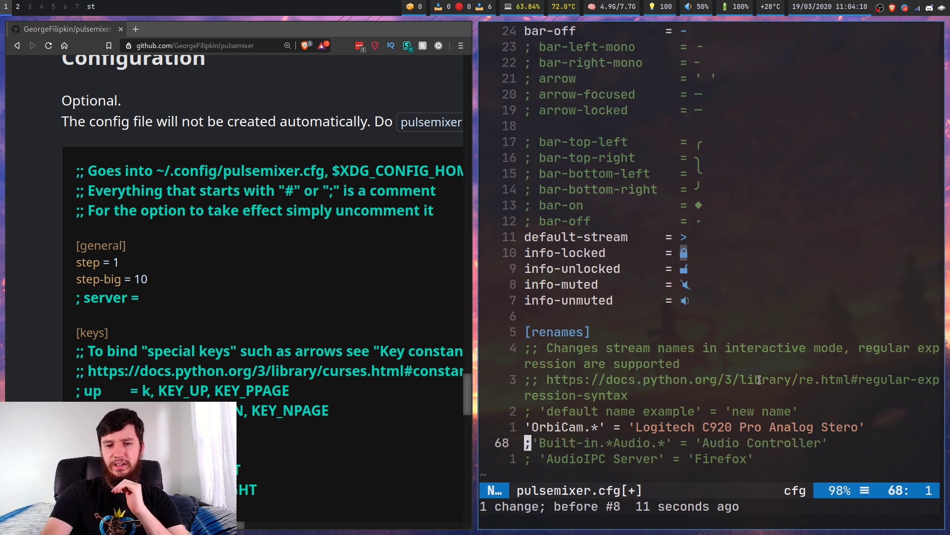
text(:w)
key(Return)
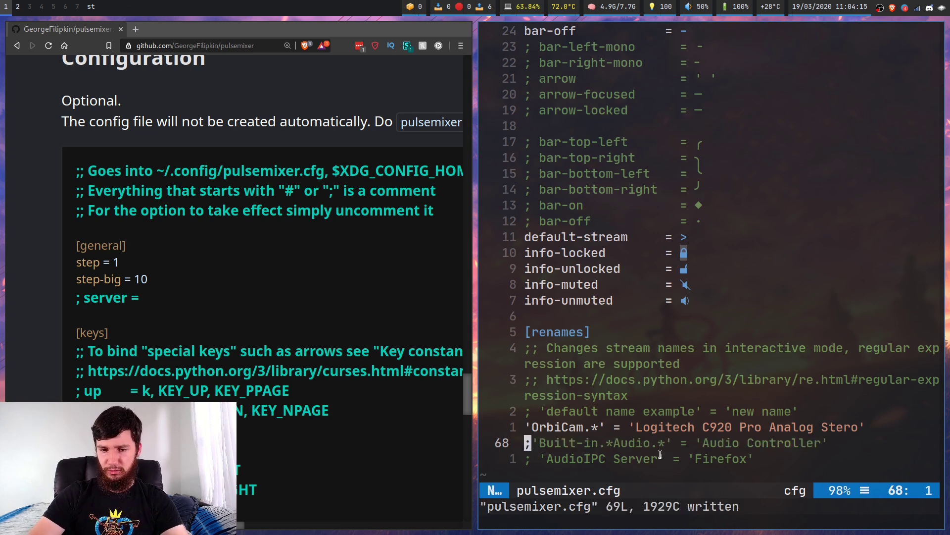
key(j)
key(l)
key(l)
key(l)
key(l)
key(l)
key(l)
key(l)
key(l)
key(l)
key(l)
key(l)
key(l)
key(l)
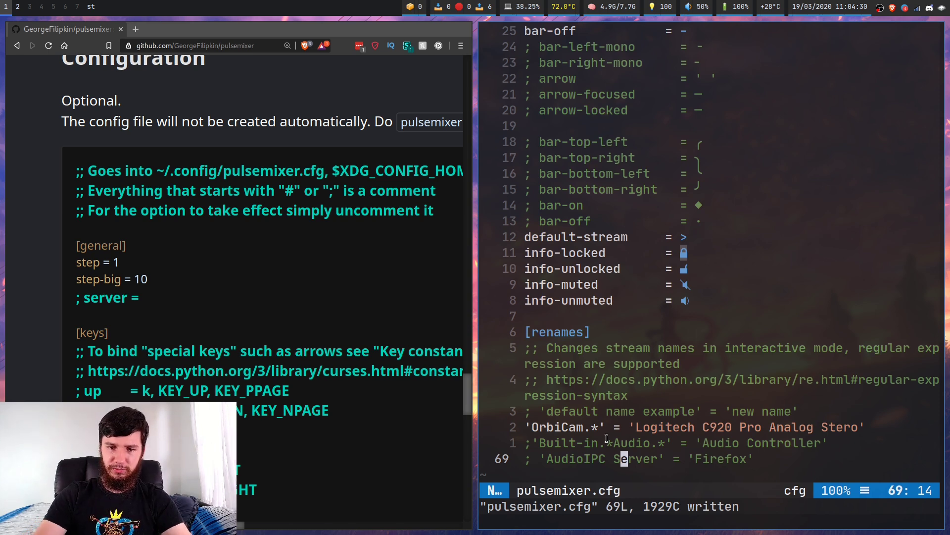
Open pulsemixer fullscreen and view the Input list, where OrbiCam shows as Logitech C920 Pro Analog Stero.
key(super+F4)
key(super+f)
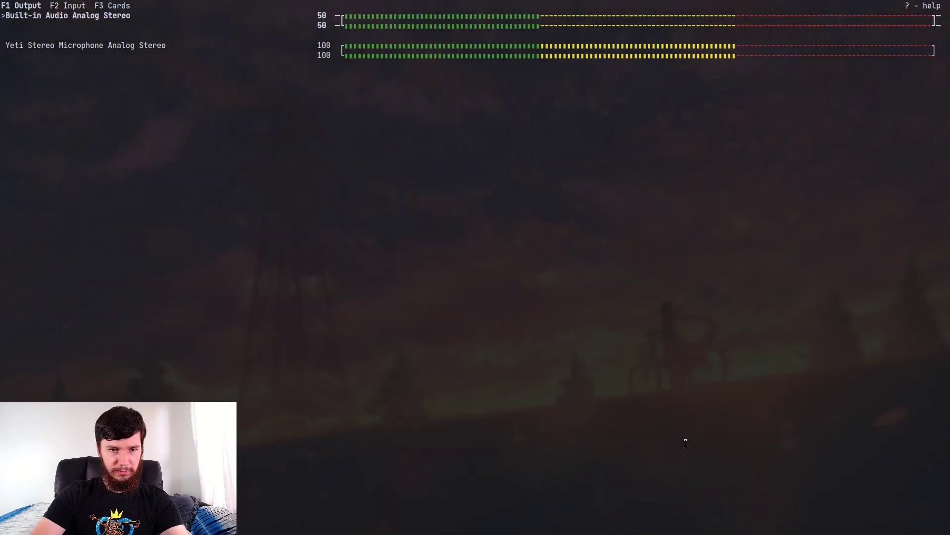
key(F2)
key(ctrl+shift+Page_Up)
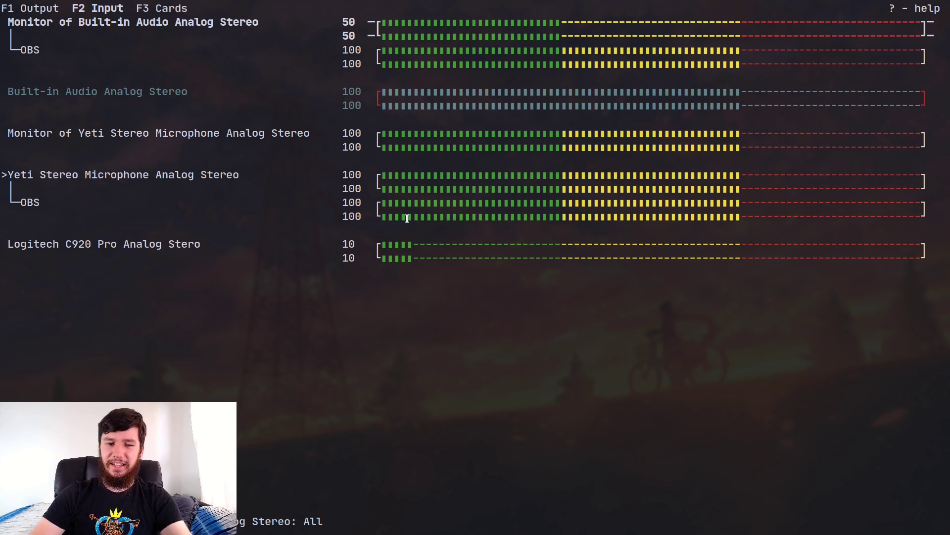
key(q)
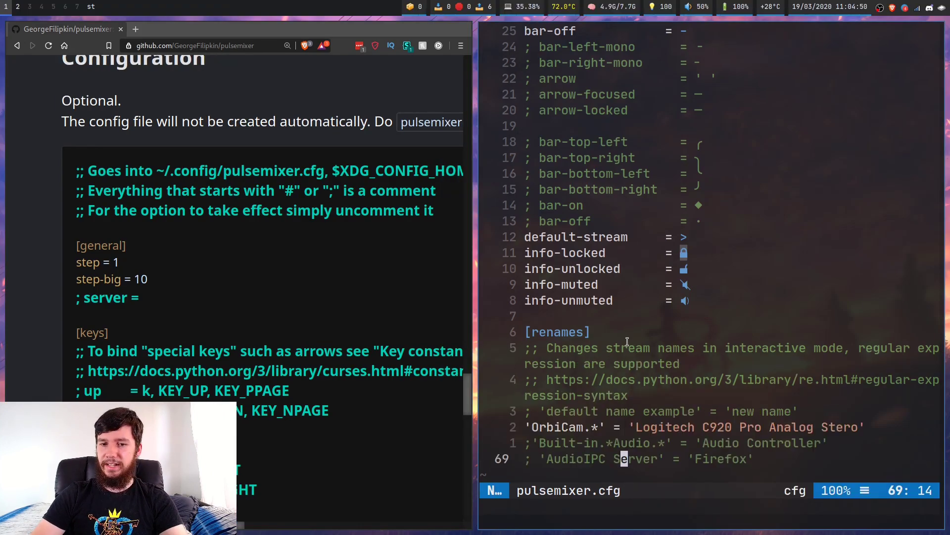